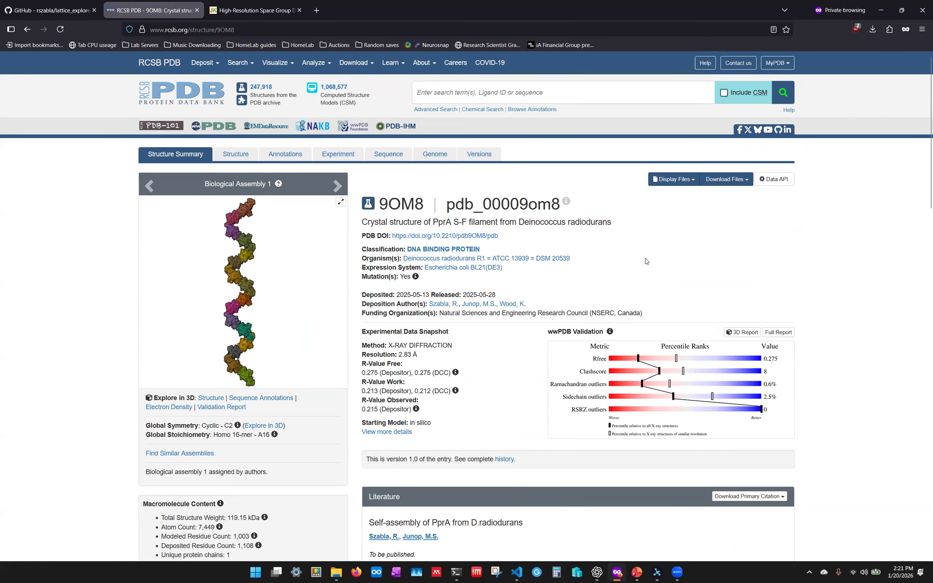
- Download the 9OM8 structure in Legacy PDB Format and minimize the browser window
{"action": "left_click", "coordinate": [742, 181]}
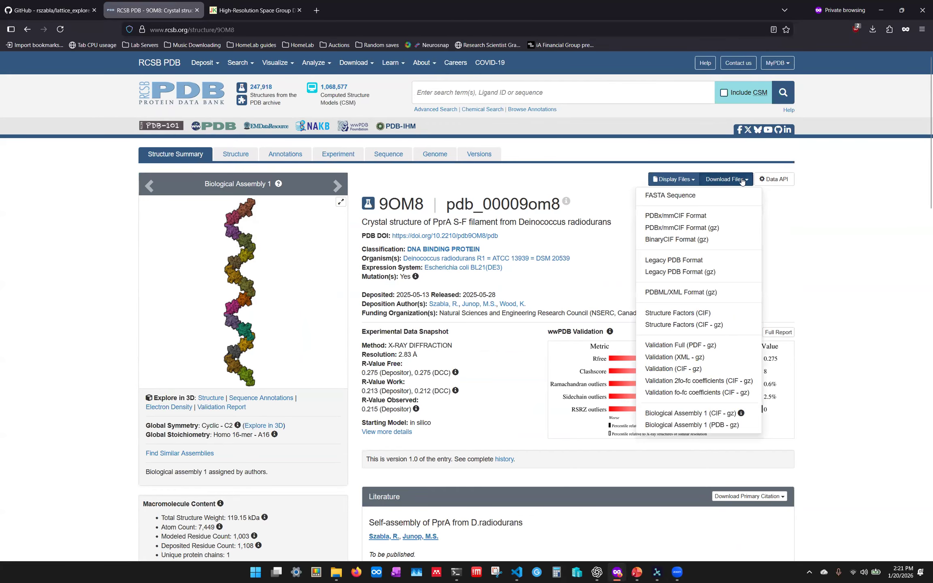
{"action": "left_click", "coordinate": [736, 261]}
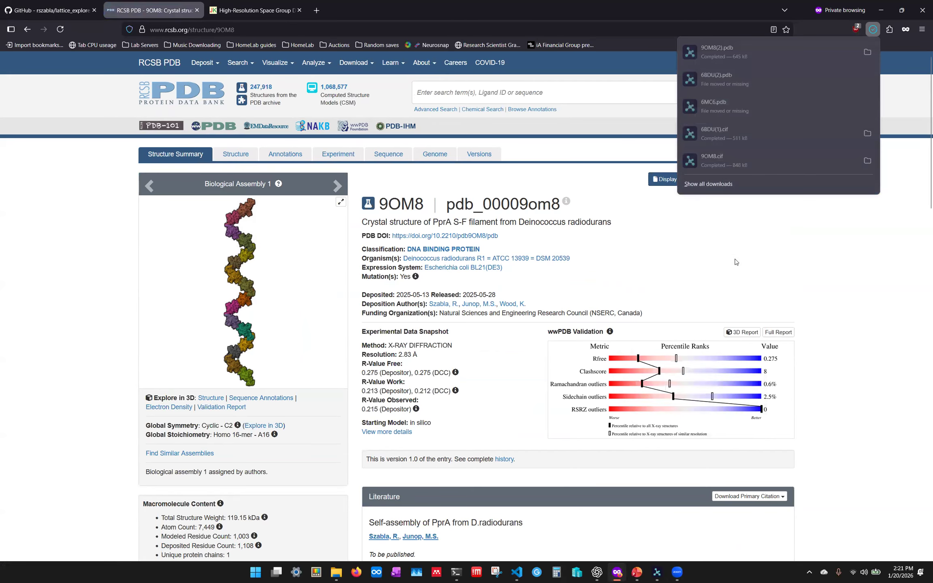
{"action": "left_click", "coordinate": [885, 15]}
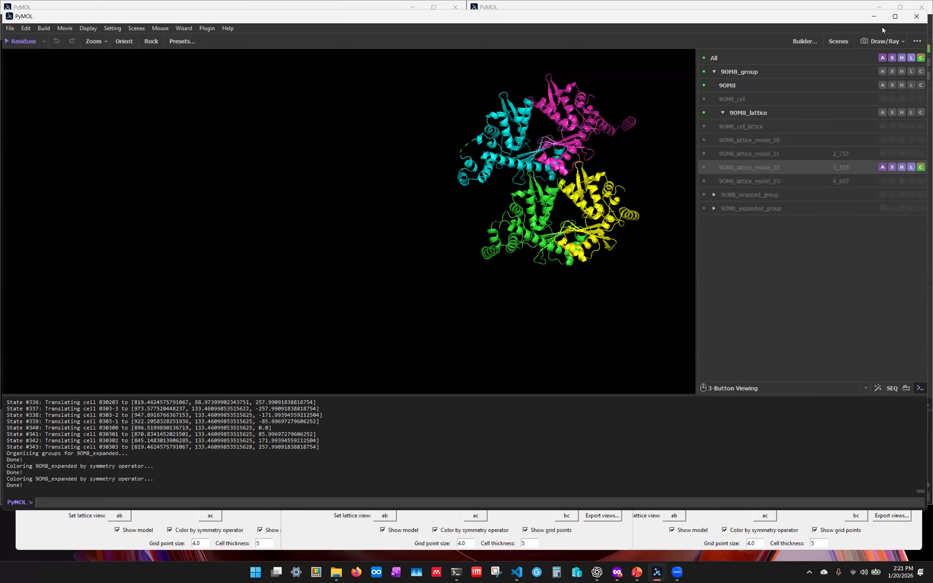
- Centre the view on the 9OM8 object in PyMOL and examine its four coloured chains from several angles
{"action": "left_click_drag", "start_coordinate": [597, 310], "coordinate": [603, 259]}
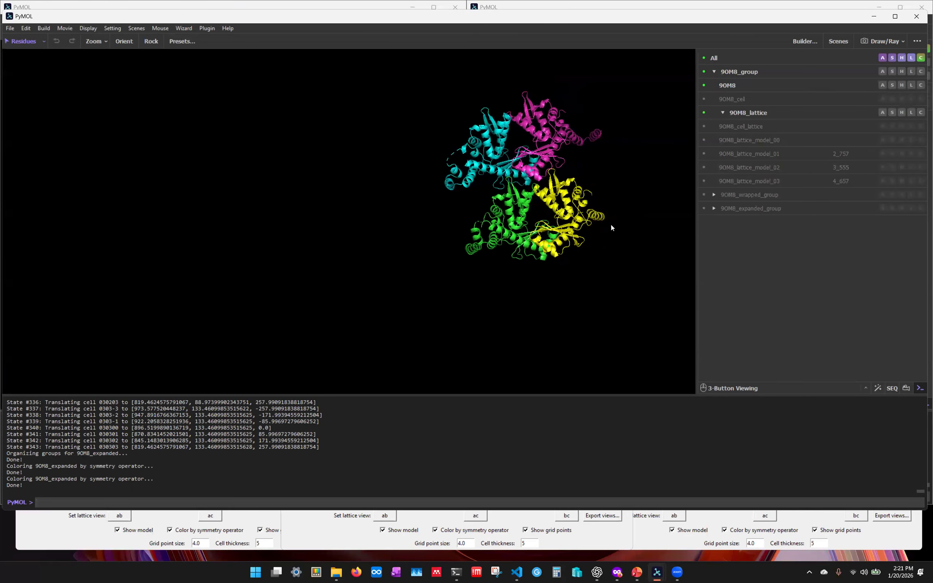
{"action": "double_click", "coordinate": [727, 89]}
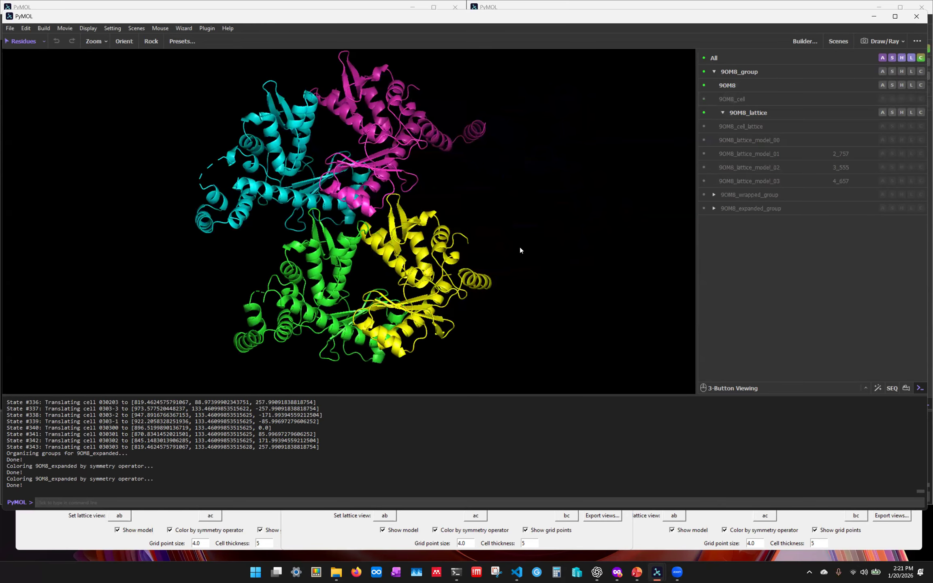
{"action": "left_click_drag", "start_coordinate": [453, 332], "coordinate": [440, 320]}
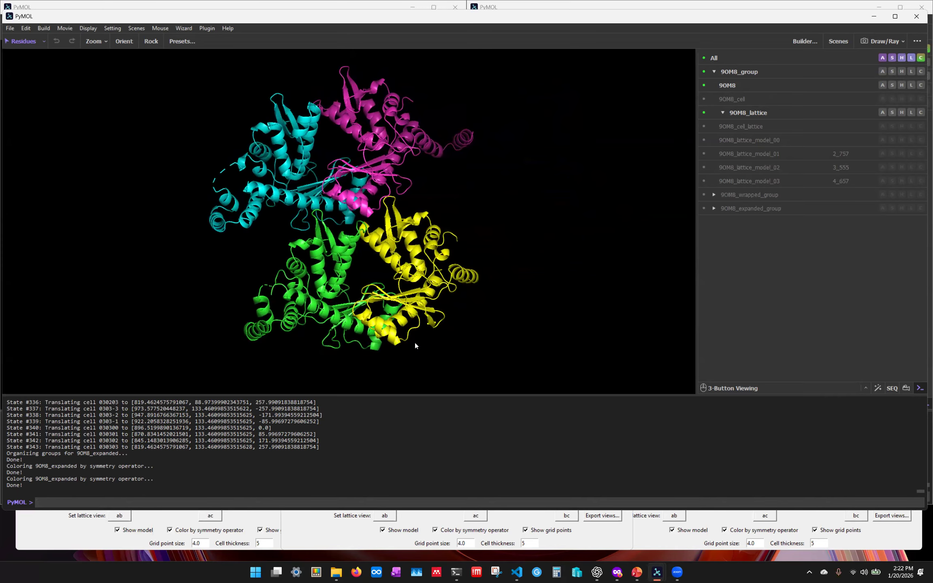
{"action": "left_click_drag", "start_coordinate": [402, 362], "coordinate": [380, 169]}
{"action": "left_click_drag", "start_coordinate": [389, 248], "coordinate": [370, 242]}
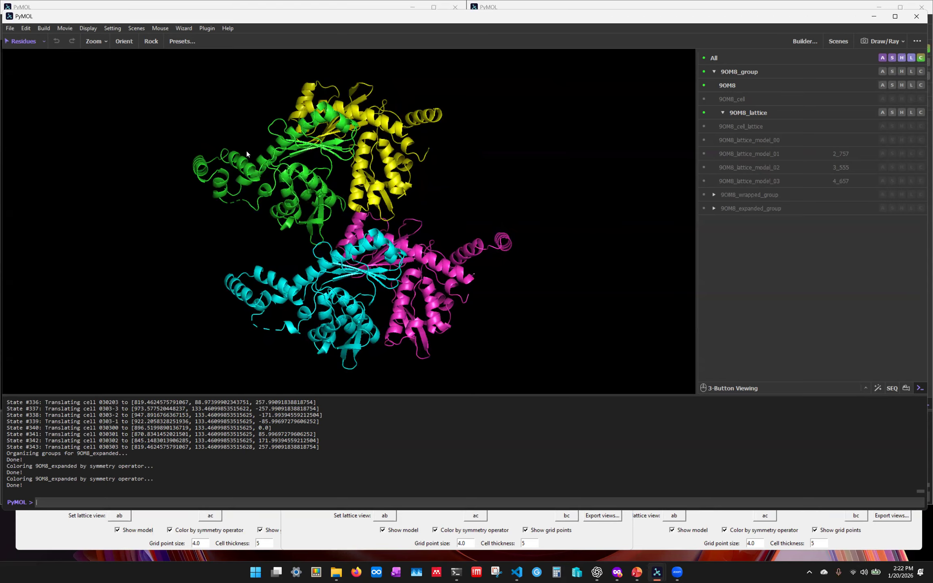
{"action": "mouse_move", "coordinate": [430, 220]}
{"action": "left_mouse_down"}
{"action": "mouse_move", "coordinate": [372, 224]}
{"action": "mouse_move", "coordinate": [436, 218]}
{"action": "left_mouse_up"}
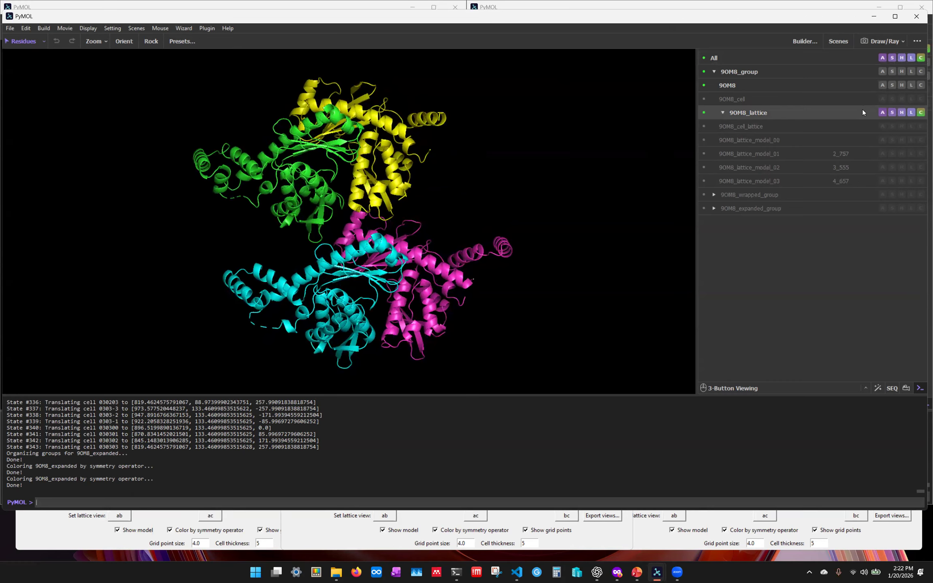
{"action": "right_click_drag", "start_coordinate": [419, 193], "coordinate": [416, 202]}
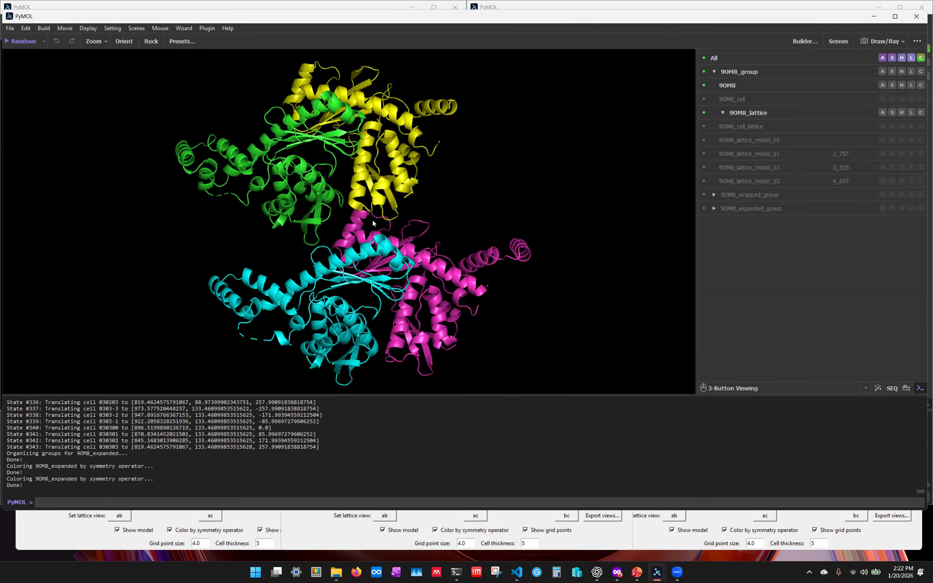
- Show the lines representation on 9OM8 to inspect its atoms, and hide the lines again
{"action": "left_click", "coordinate": [891, 85]}
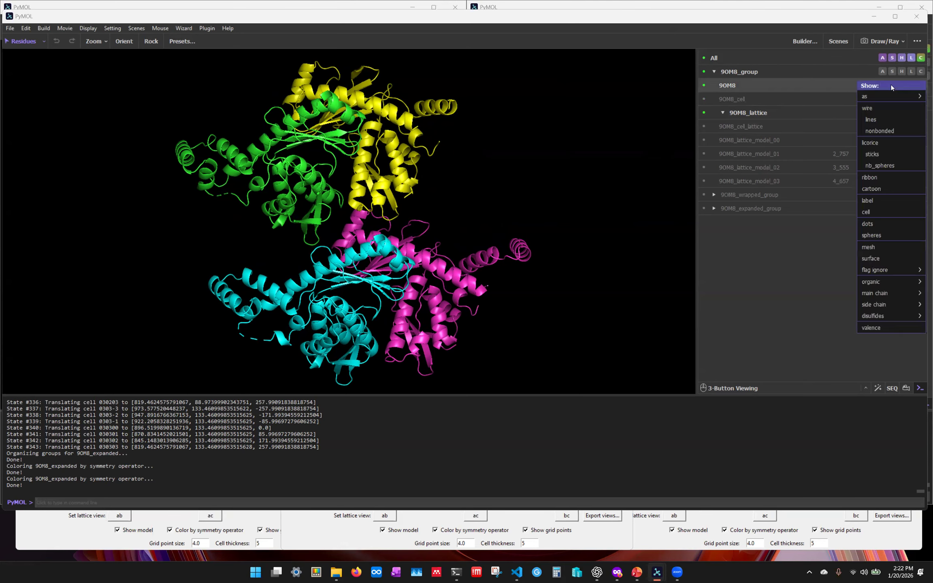
{"action": "left_click", "coordinate": [884, 119]}
{"action": "right_click_drag", "start_coordinate": [430, 133], "coordinate": [419, 275]}
{"action": "left_click_drag", "start_coordinate": [353, 250], "coordinate": [330, 228]}
{"action": "right_click_drag", "start_coordinate": [431, 217], "coordinate": [445, 158]}
{"action": "right_click_drag", "start_coordinate": [460, 217], "coordinate": [472, 158]}
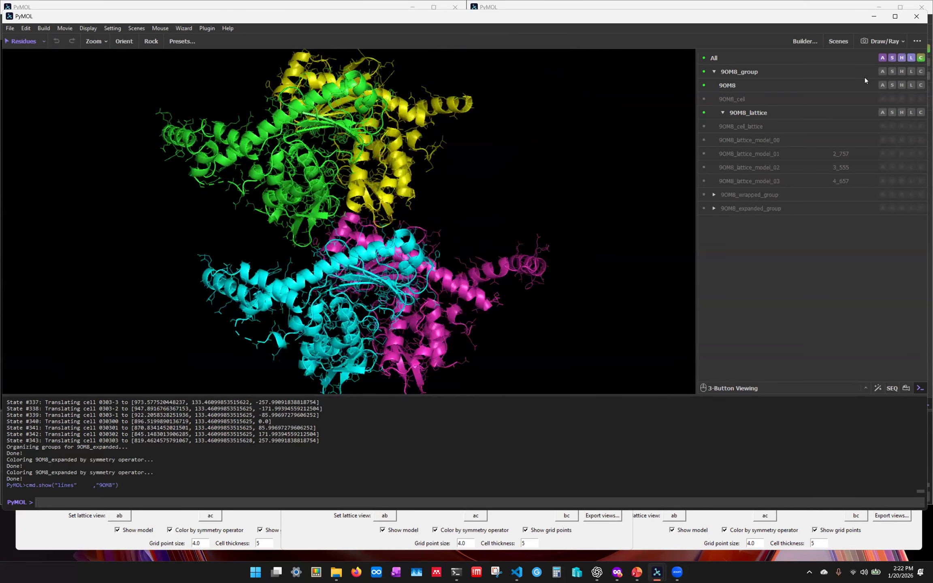
{"action": "left_click", "coordinate": [902, 85]}
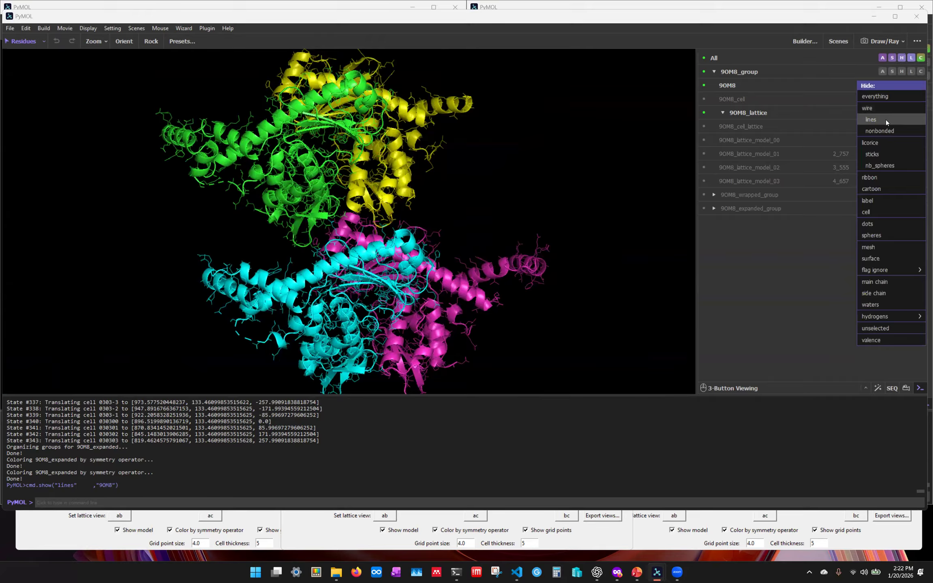
{"action": "left_click", "coordinate": [886, 119]}
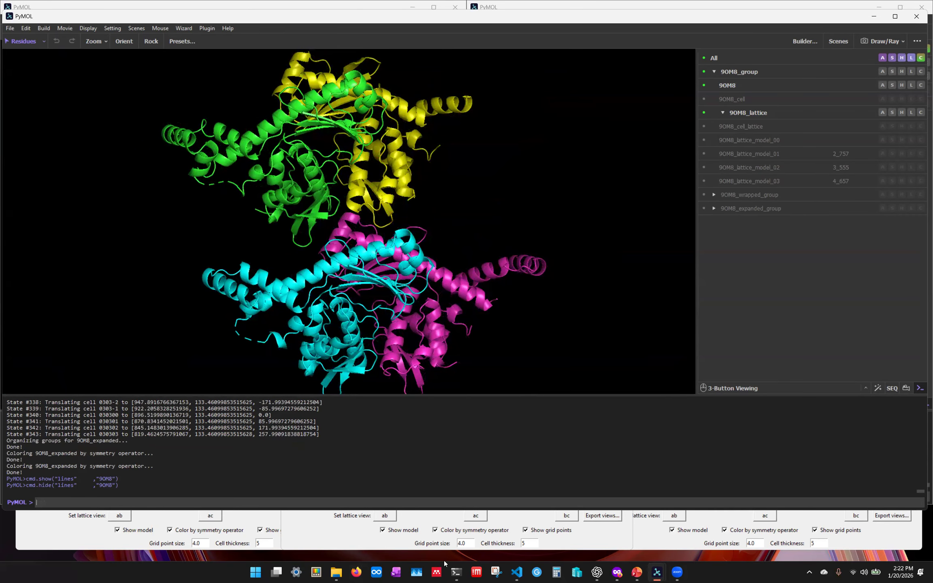
- Switch to Visual Studio Code, maximize its window and bring 9OM8.pdb into view
{"action": "left_click", "coordinate": [517, 572]}
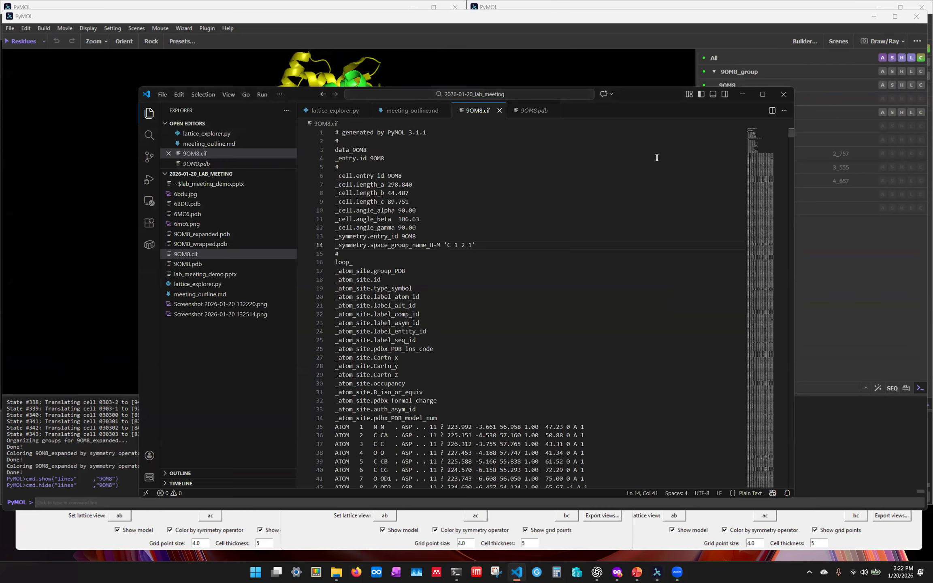
{"action": "left_click", "coordinate": [762, 94]}
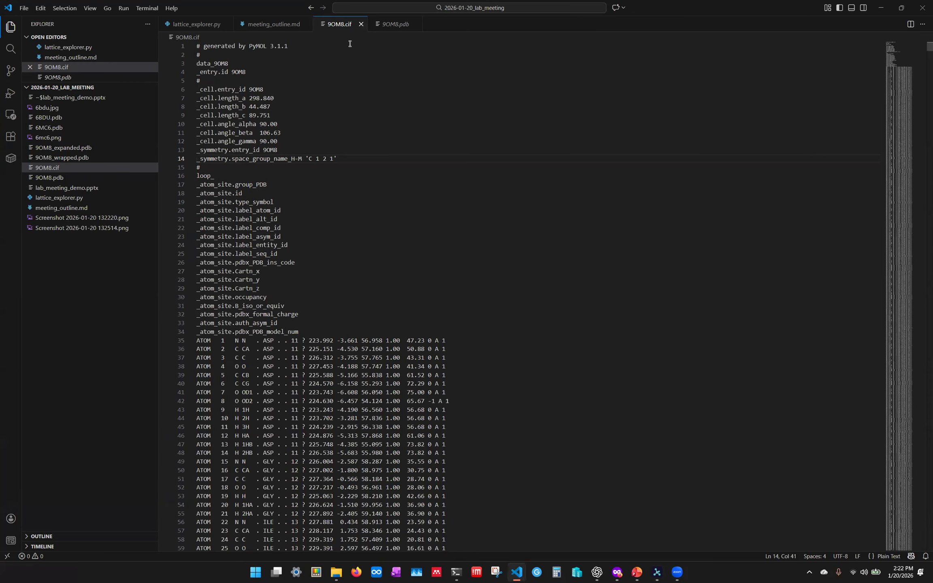
{"action": "left_click", "coordinate": [393, 25]}
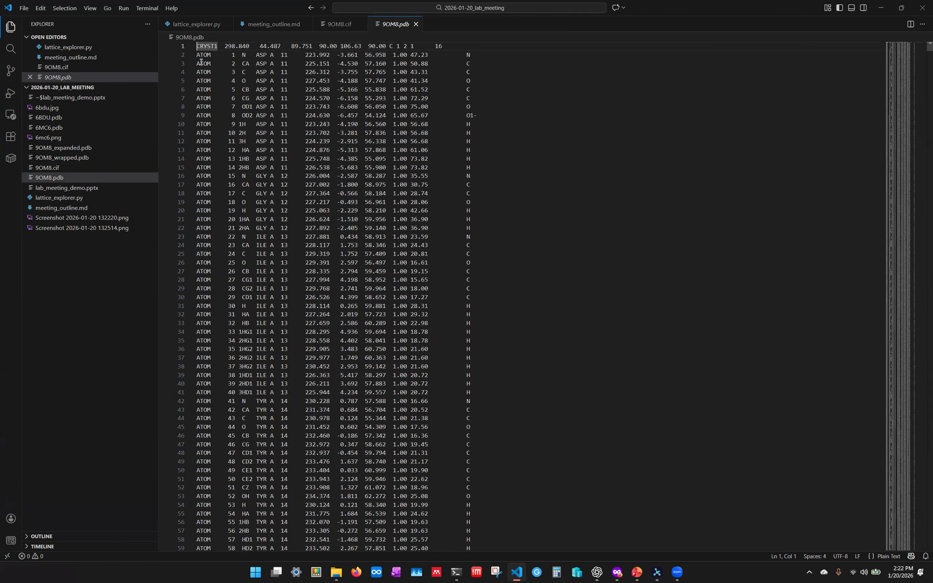
- Examine individual ATOM records in 9OM8.pdb, highlighting lines 6 and 23 and the coordinate and B-factor values on line 23
{"action": "mouse_move", "coordinate": [196, 72]}
{"action": "left_mouse_down"}
{"action": "mouse_move", "coordinate": [478, 72]}
{"action": "mouse_move", "coordinate": [476, 90]}
{"action": "mouse_move", "coordinate": [192, 88]}
{"action": "left_mouse_up"}
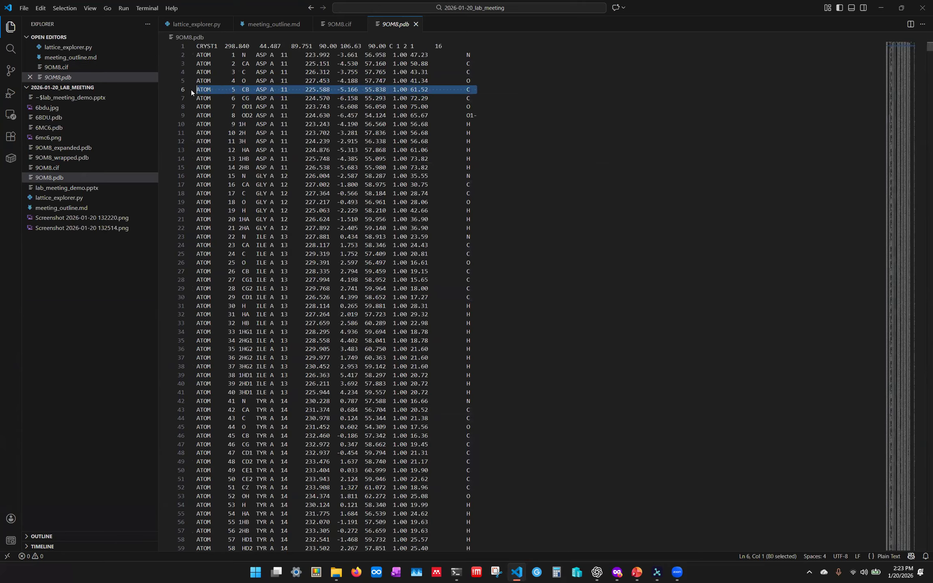
{"action": "left_click_drag", "start_coordinate": [478, 237], "coordinate": [186, 240]}
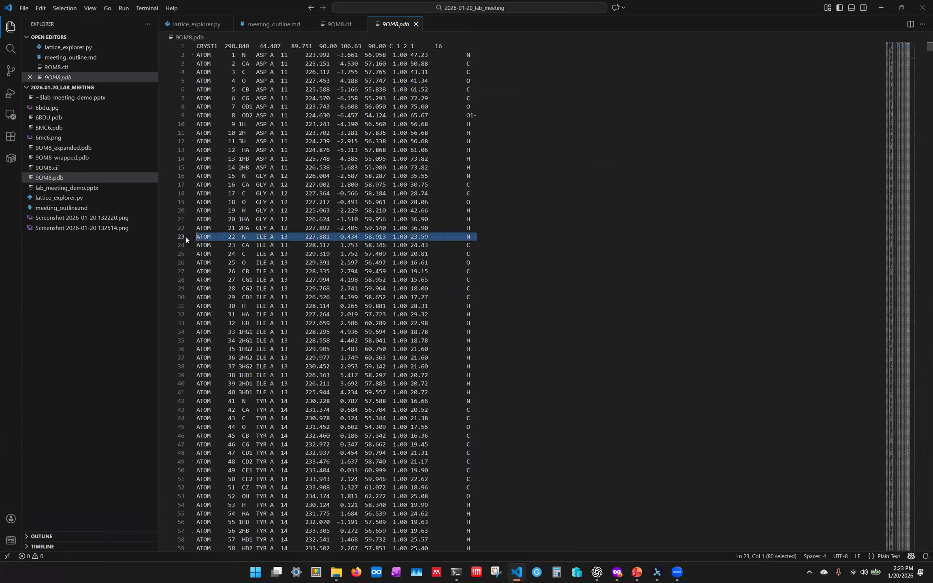
{"action": "left_click", "coordinate": [305, 237]}
{"action": "left_click_drag", "start_coordinate": [304, 238], "coordinate": [428, 237]}
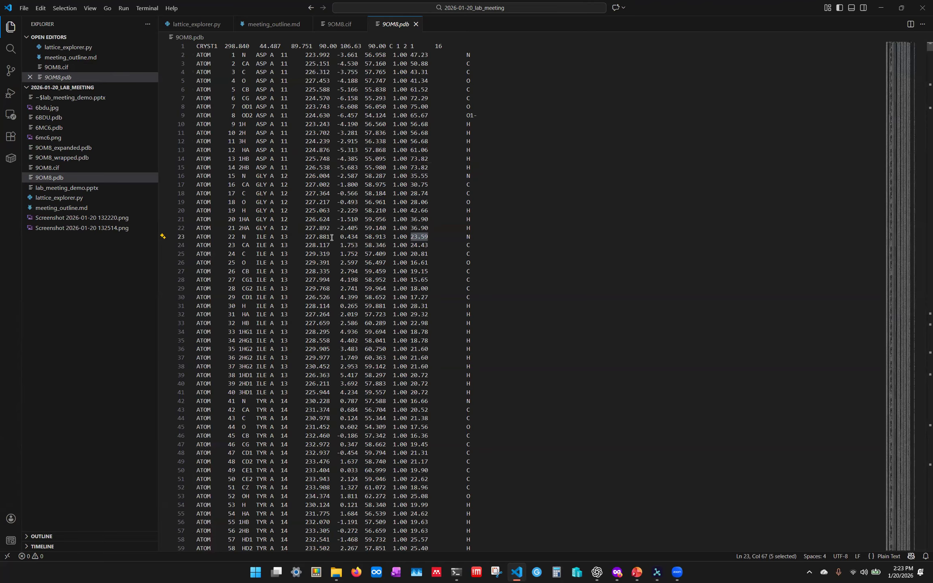
{"action": "scroll", "coordinate": [405, 210], "scroll_direction": "down", "scroll_amount": 20}
{"action": "mouse_move", "coordinate": [906, 75]}
{"action": "left_mouse_down"}
{"action": "mouse_move", "coordinate": [906, 182]}
{"action": "mouse_move", "coordinate": [910, 56]}
{"action": "left_mouse_up"}
- Highlight the CRYST1 record on line 1 of 9OM8.pdb, delete it and undo the deletion
{"action": "left_click_drag", "start_coordinate": [199, 45], "coordinate": [482, 46]}
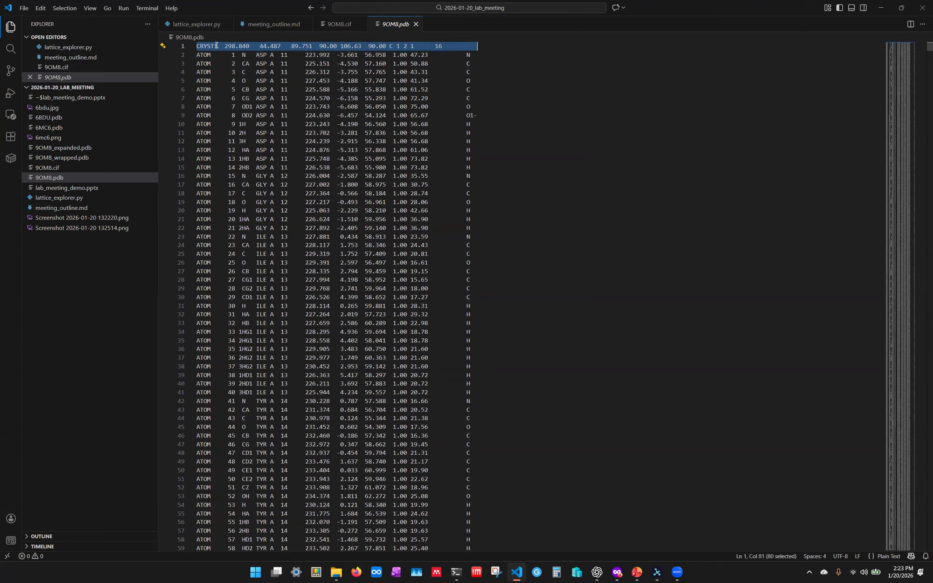
{"action": "right_click", "coordinate": [254, 47]}
{"action": "left_click", "coordinate": [467, 51]}
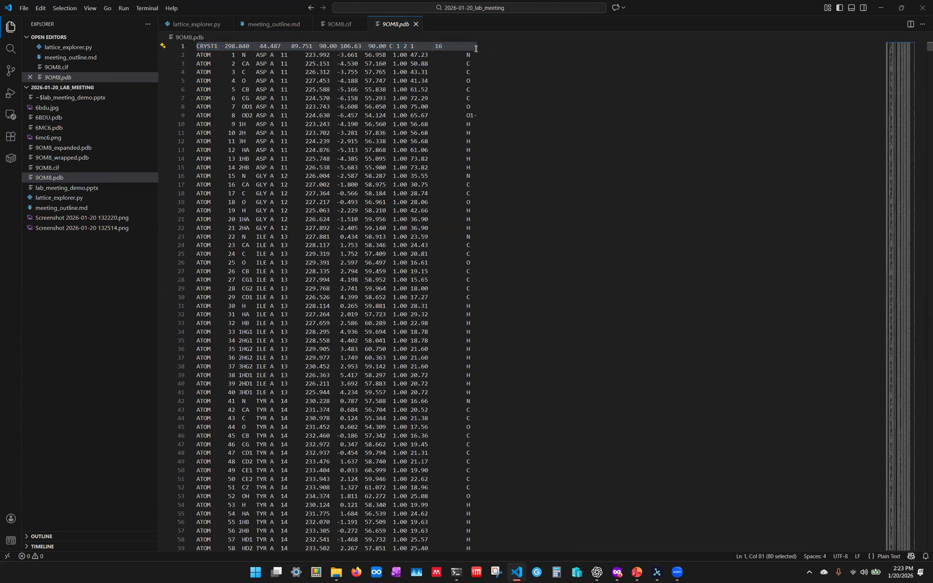
{"action": "left_click_drag", "start_coordinate": [492, 48], "coordinate": [171, 50]}
{"action": "key", "text": "Delete"}
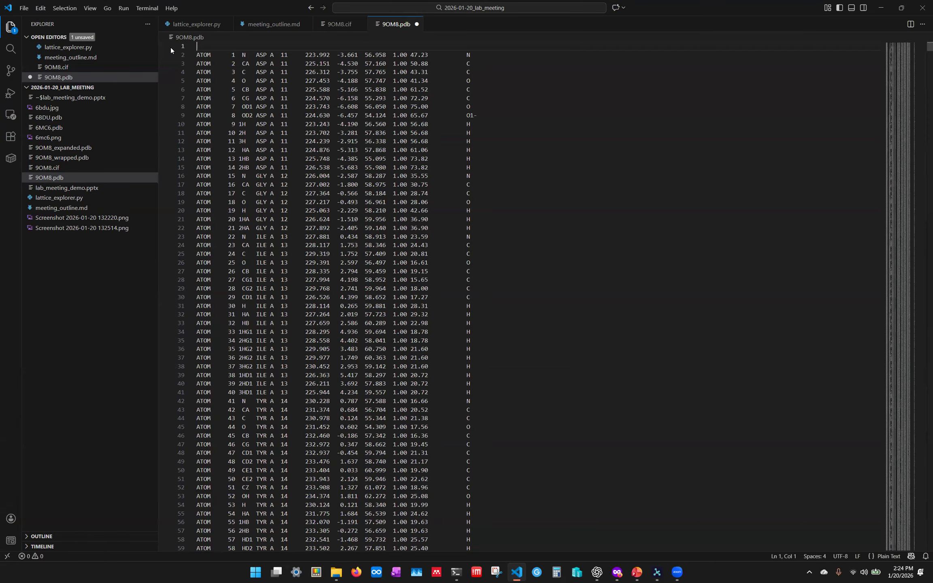
{"action": "key", "text": "ctrl+z"}
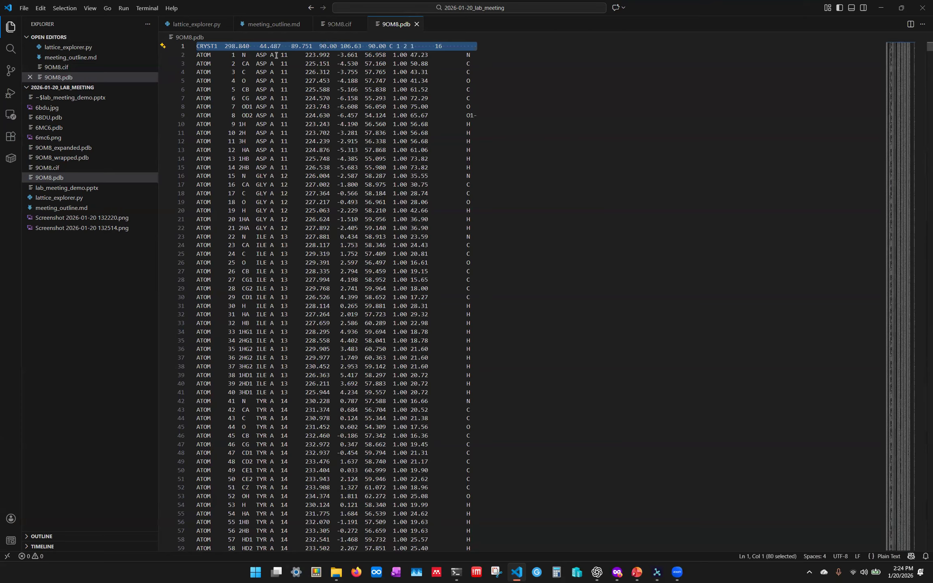
{"action": "left_click", "coordinate": [489, 49]}
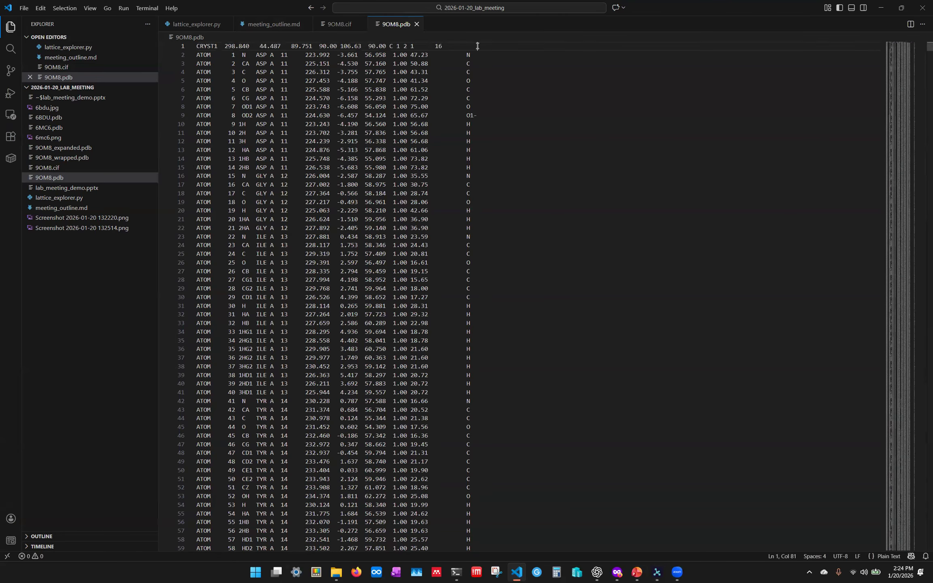
- Switch to the PyMOL window showing 9OM8, zoom out on the structure and narrow the window from its outer edge
{"action": "mouse_move", "coordinate": [662, 571]}
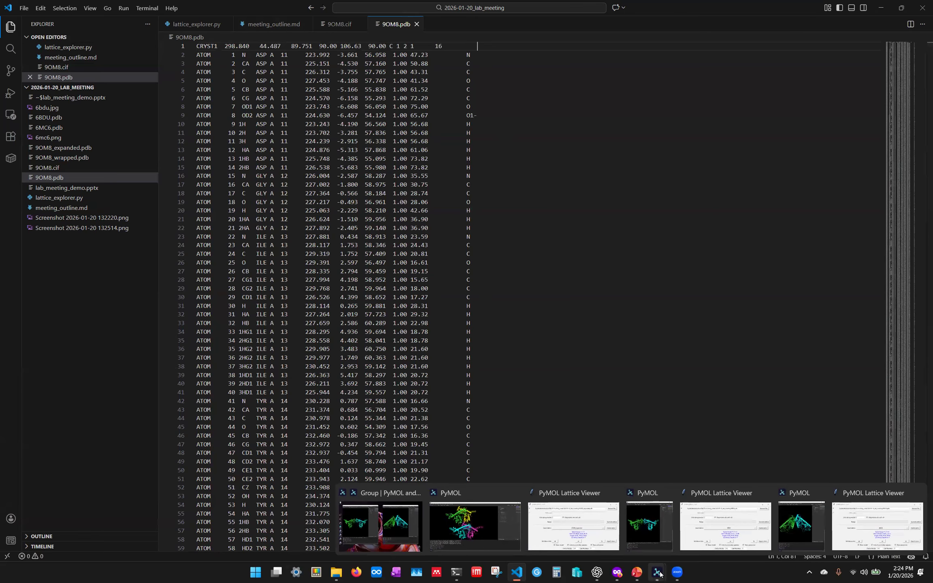
{"action": "left_click", "coordinate": [488, 527]}
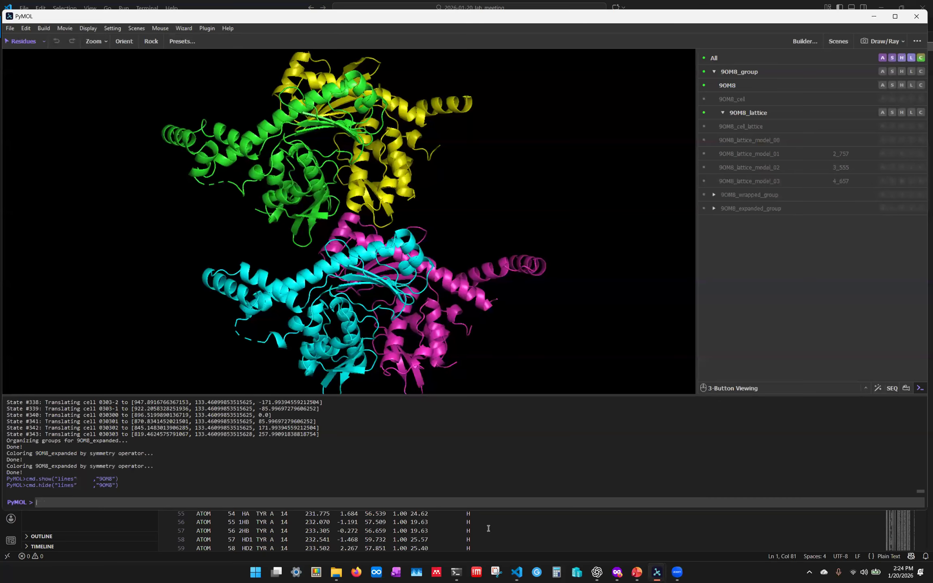
{"action": "right_click_drag", "start_coordinate": [589, 249], "coordinate": [442, 92]}
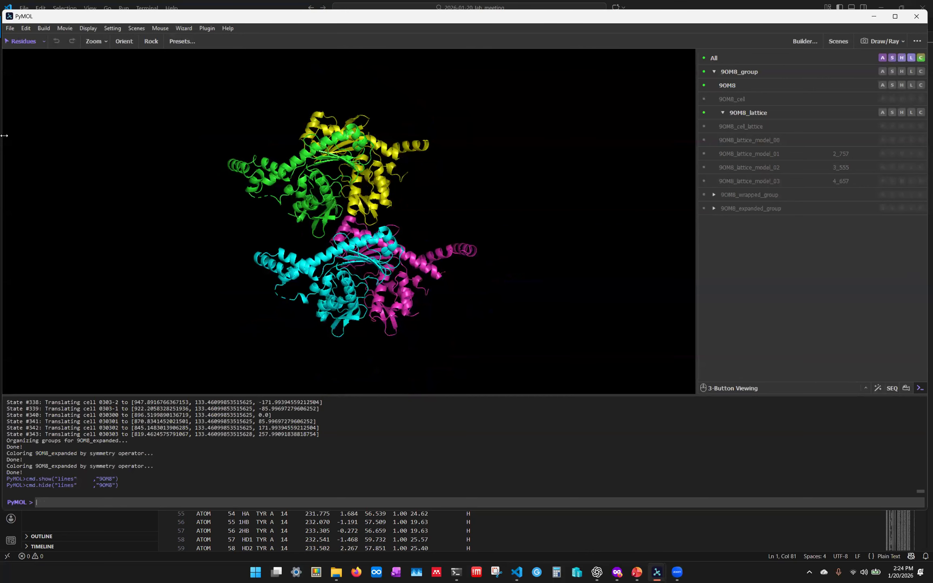
{"action": "left_click_drag", "start_coordinate": [4, 135], "coordinate": [201, 135]}
- Restore the Visual Studio Code window, enlarge its text three levels, and arrange it beside a narrowed PyMOL window
{"action": "left_click", "coordinate": [200, 6]}
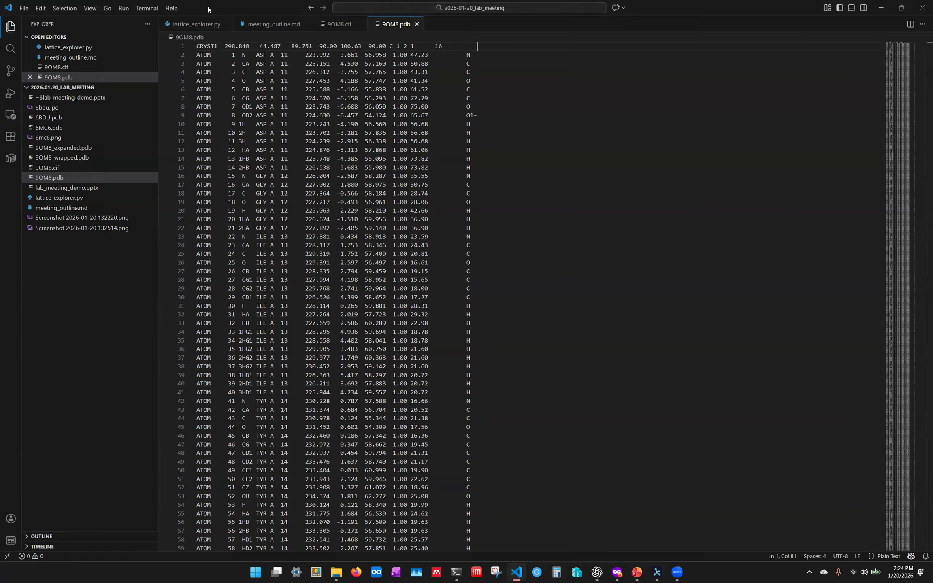
{"action": "double_click", "coordinate": [208, 7]}
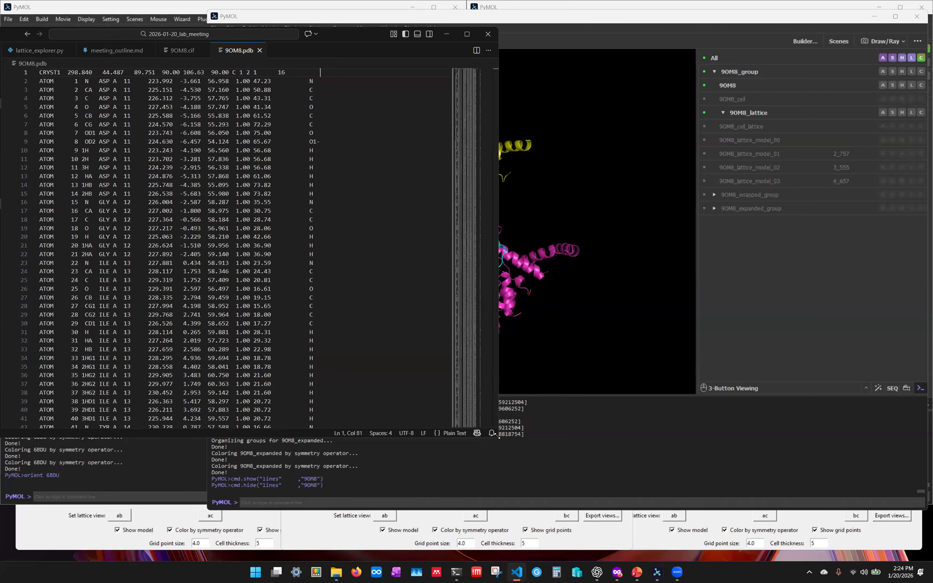
{"action": "left_click_drag", "start_coordinate": [497, 435], "coordinate": [453, 536]}
{"action": "key", "text": "ctrl+equal"}
{"action": "key", "text": "ctrl+equal"}
{"action": "key", "text": "ctrl+equal"}
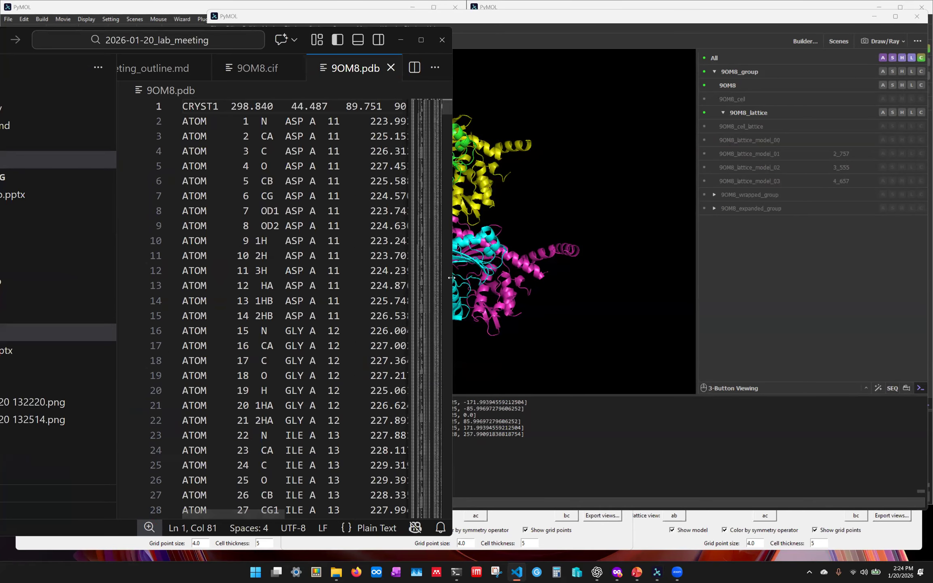
{"action": "left_click_drag", "start_coordinate": [452, 278], "coordinate": [723, 278]}
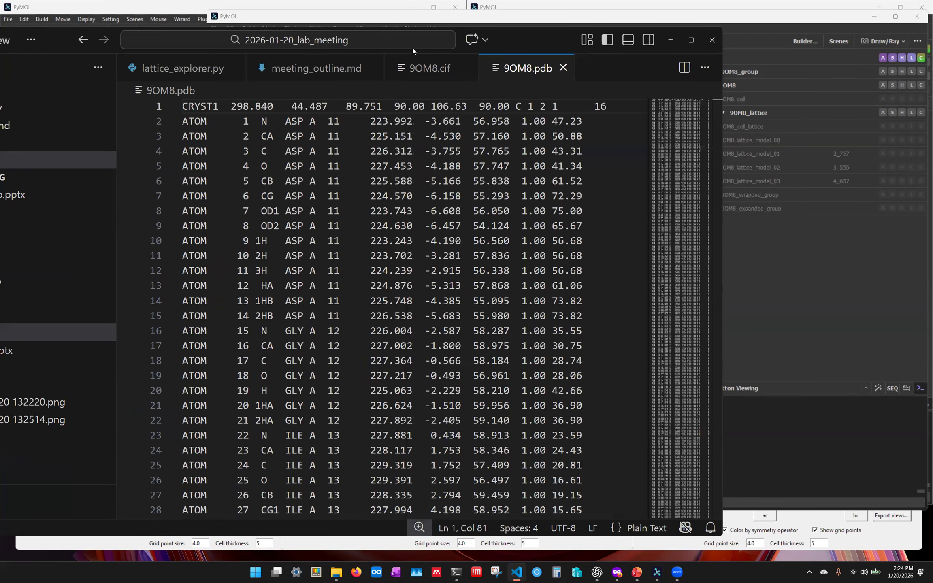
{"action": "left_click", "coordinate": [756, 21]}
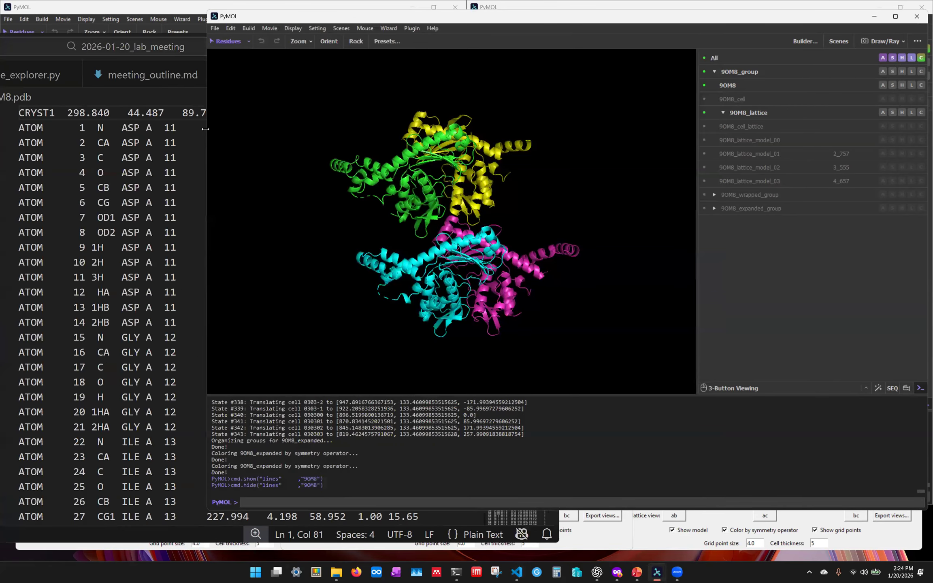
{"action": "left_click_drag", "start_coordinate": [205, 129], "coordinate": [331, 129]}
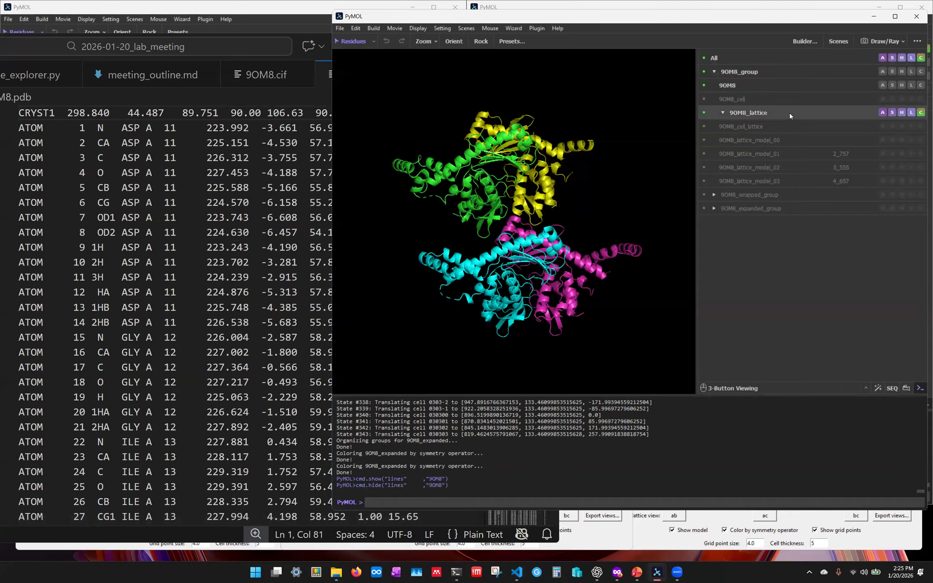
- Display the 9OM8_cell unit cell with 9OM8_cell_lattice hidden, and rotate the box to view it in three dimensions
{"action": "left_click", "coordinate": [758, 129]}
{"action": "left_click", "coordinate": [748, 100]}
{"action": "left_click", "coordinate": [753, 129]}
{"action": "left_click_drag", "start_coordinate": [617, 231], "coordinate": [545, 235]}
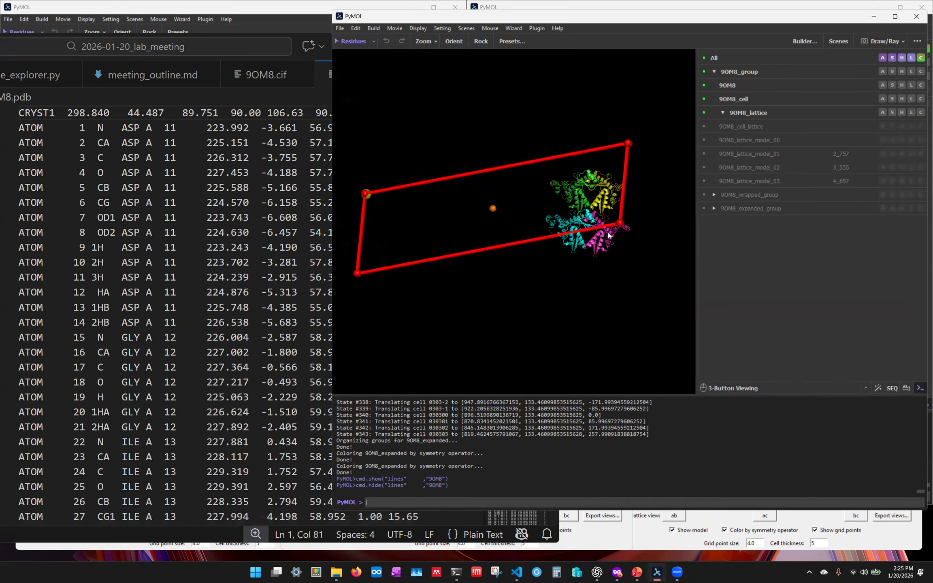
{"action": "left_click_drag", "start_coordinate": [626, 142], "coordinate": [575, 249]}
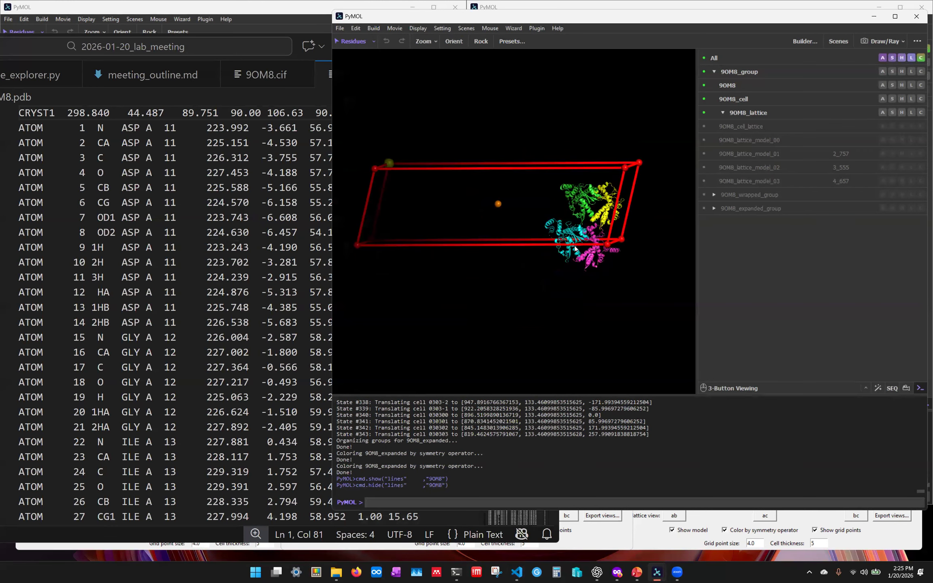
- Minimize the PyMOL window showing 6BDU and highlight the three cell angles in the CRYST1 record of 9OM8.pdb
{"action": "left_click", "coordinate": [293, 26]}
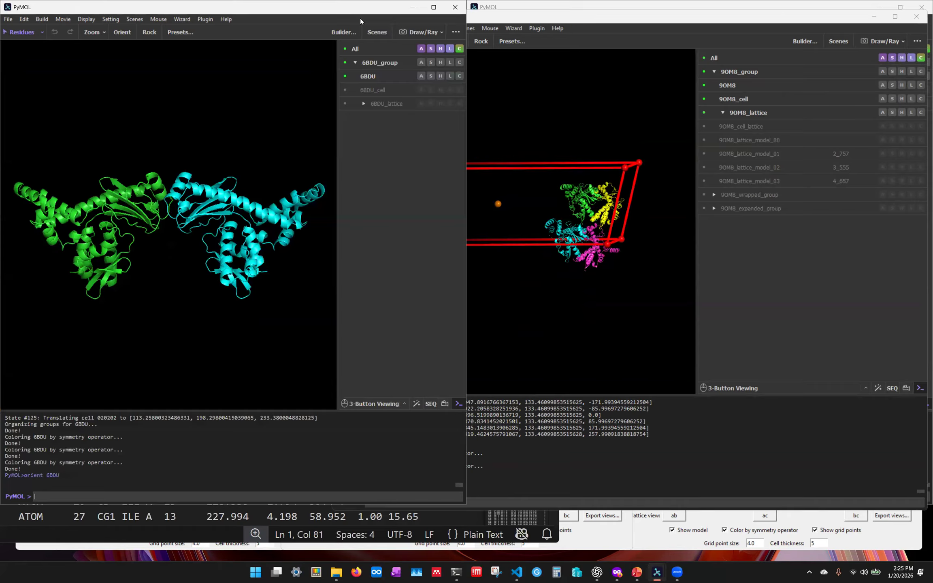
{"action": "left_click", "coordinate": [412, 6]}
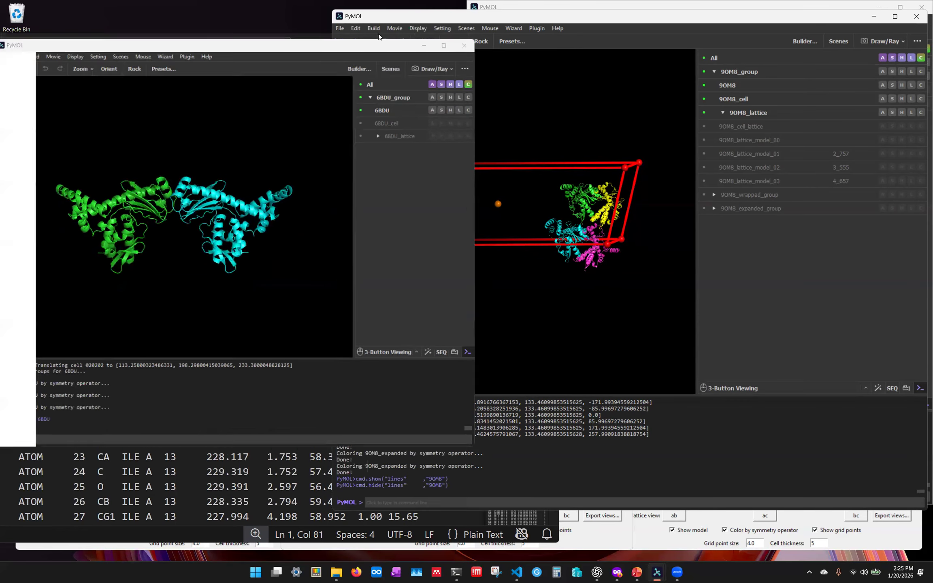
{"action": "left_click", "coordinate": [287, 115]}
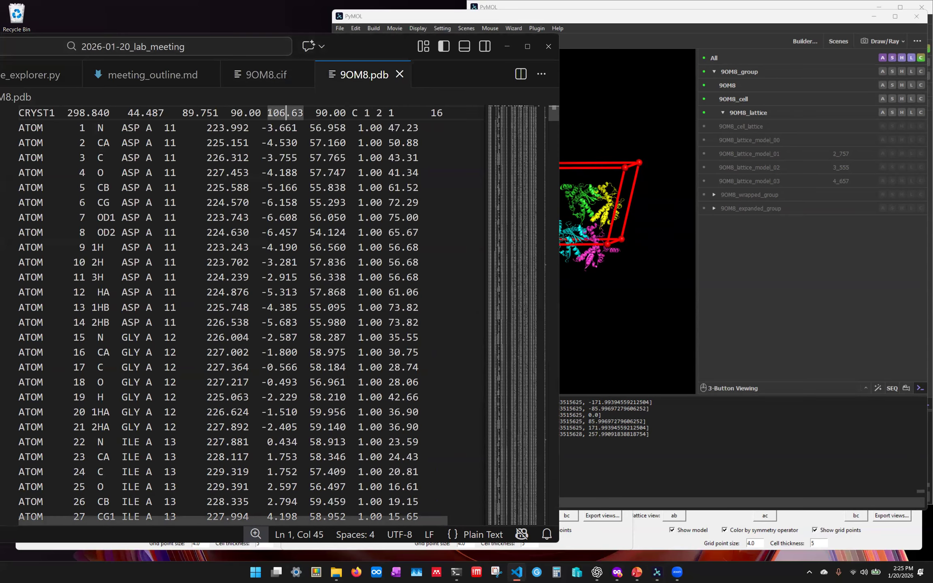
{"action": "left_click_drag", "start_coordinate": [237, 115], "coordinate": [347, 115]}
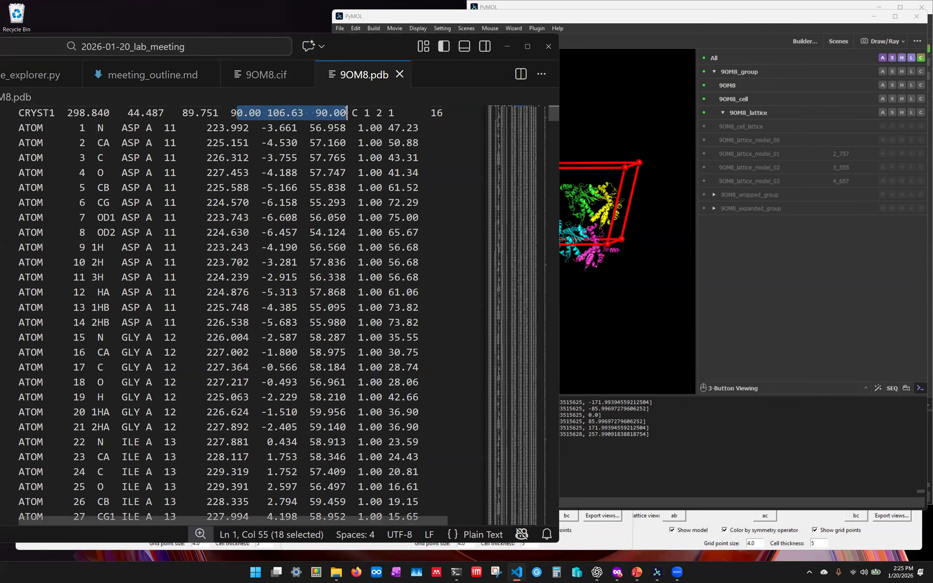
- Examine the 9OM8 unit cell's corner angles and the protein's position in the box from several directions beside the PDB text
{"action": "left_click", "coordinate": [657, 21]}
{"action": "left_click_drag", "start_coordinate": [509, 217], "coordinate": [441, 205]}
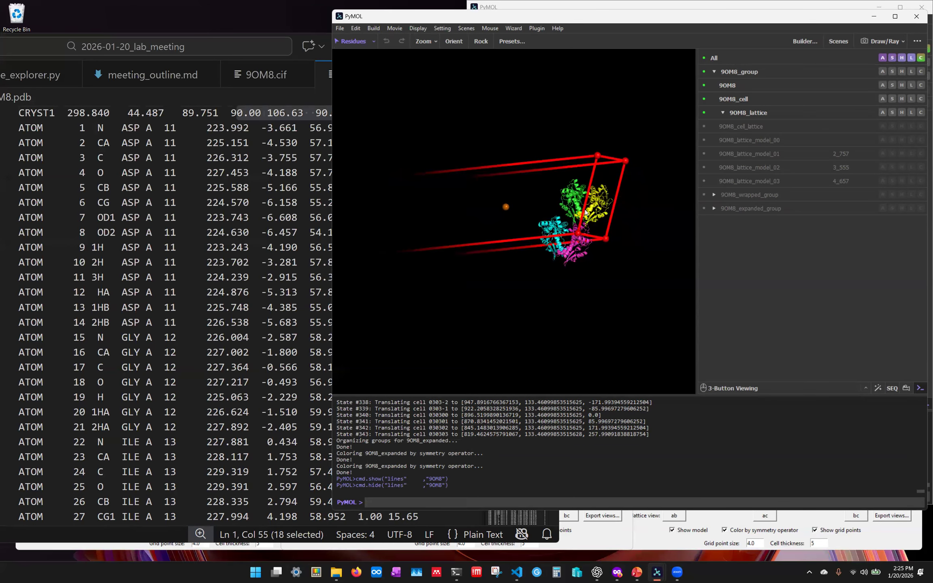
{"action": "left_click_drag", "start_coordinate": [564, 235], "coordinate": [360, 249]}
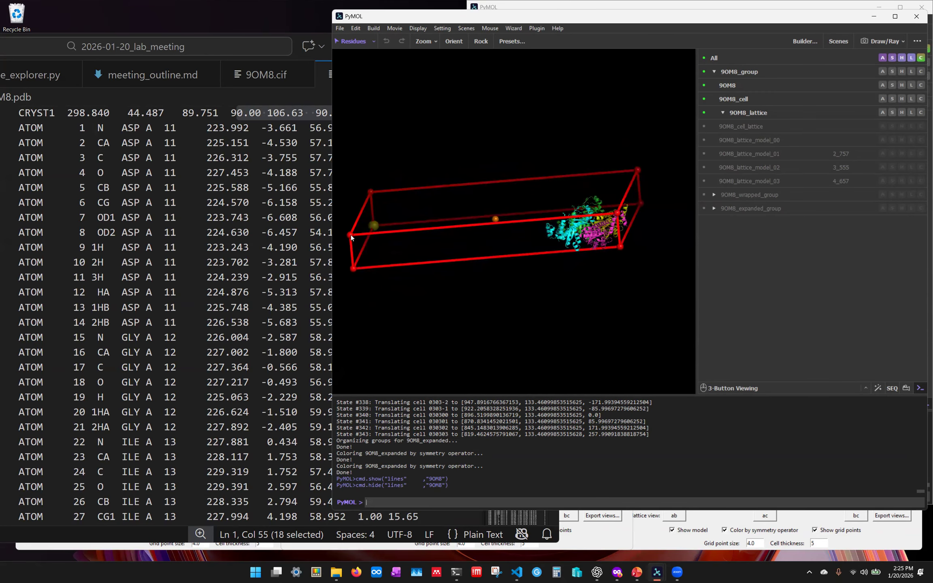
{"action": "left_click_drag", "start_coordinate": [518, 203], "coordinate": [471, 259]}
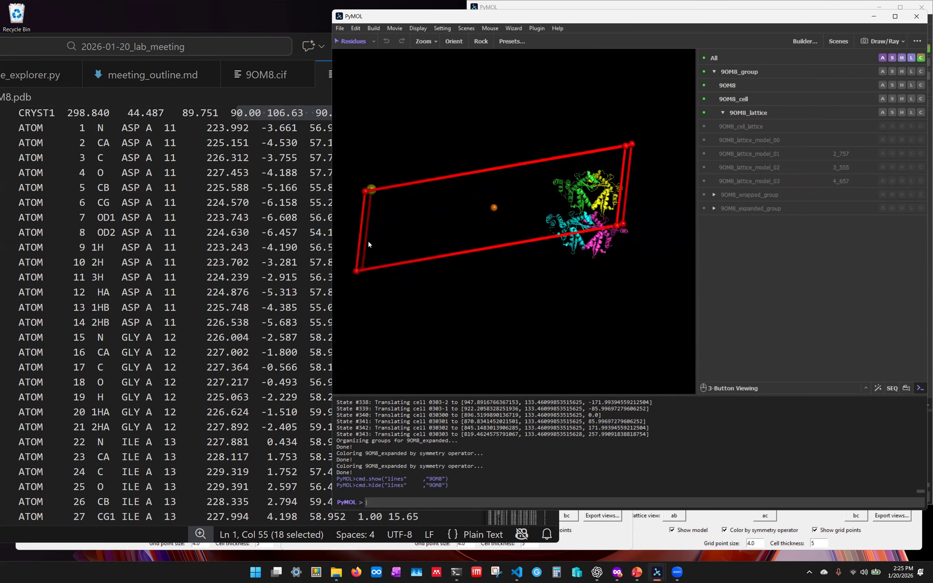
{"action": "left_click_drag", "start_coordinate": [368, 243], "coordinate": [385, 240]}
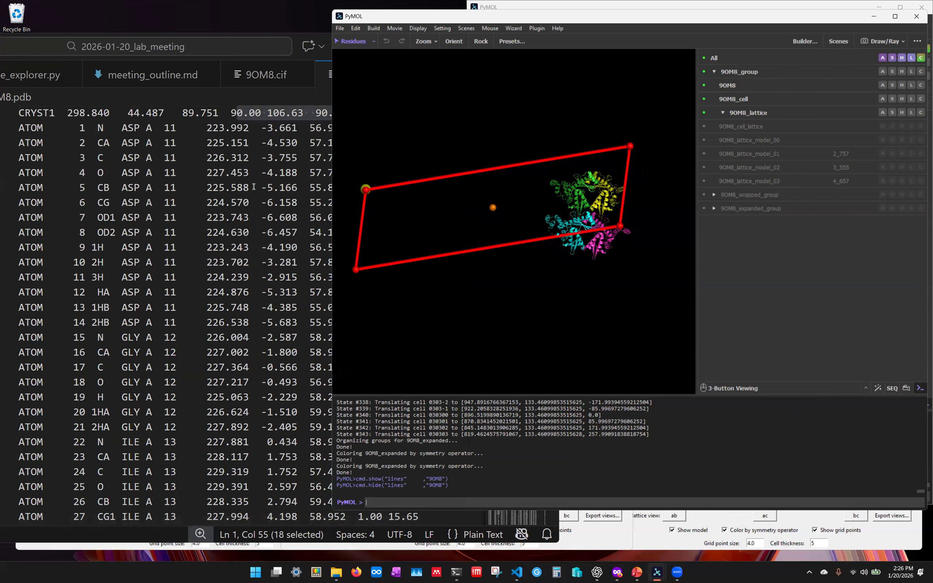
{"action": "left_click_drag", "start_coordinate": [514, 156], "coordinate": [524, 133]}
{"action": "right_click_drag", "start_coordinate": [524, 133], "coordinate": [622, 200]}
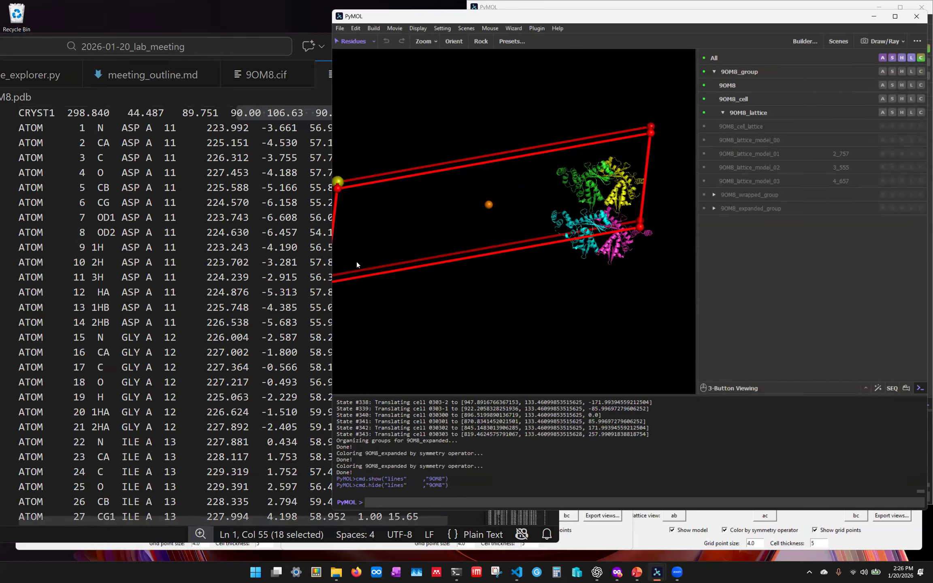
{"action": "left_click_drag", "start_coordinate": [492, 234], "coordinate": [493, 230]}
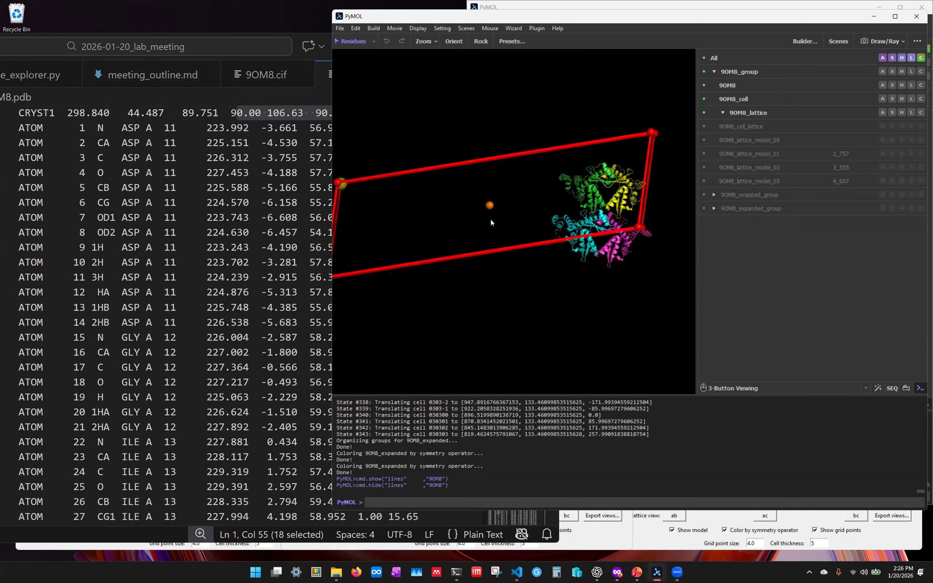
{"action": "left_click", "coordinate": [297, 127]}
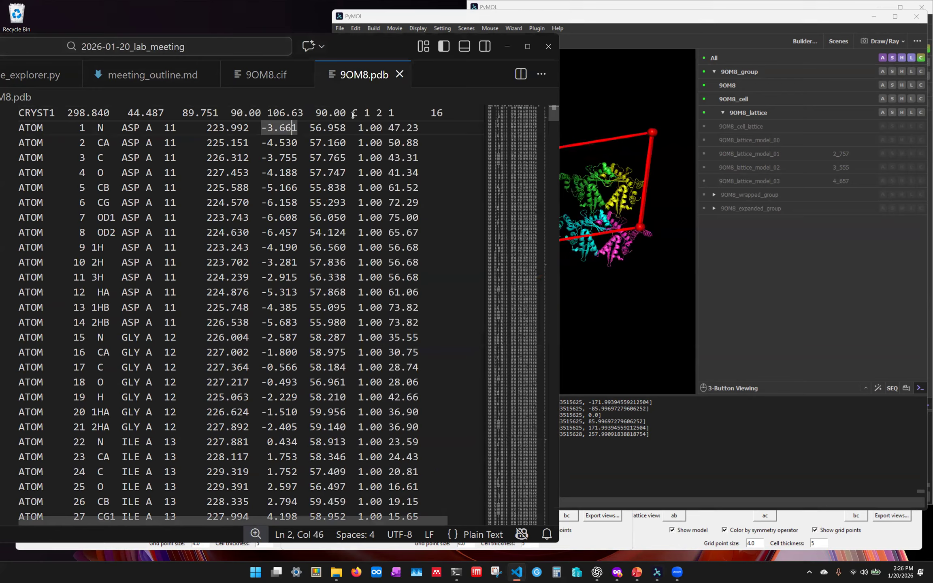
{"action": "left_click", "coordinate": [752, 26]}
{"action": "left_click_drag", "start_coordinate": [519, 234], "coordinate": [511, 238]}
{"action": "middle_click_drag", "start_coordinate": [551, 180], "coordinate": [560, 190]}
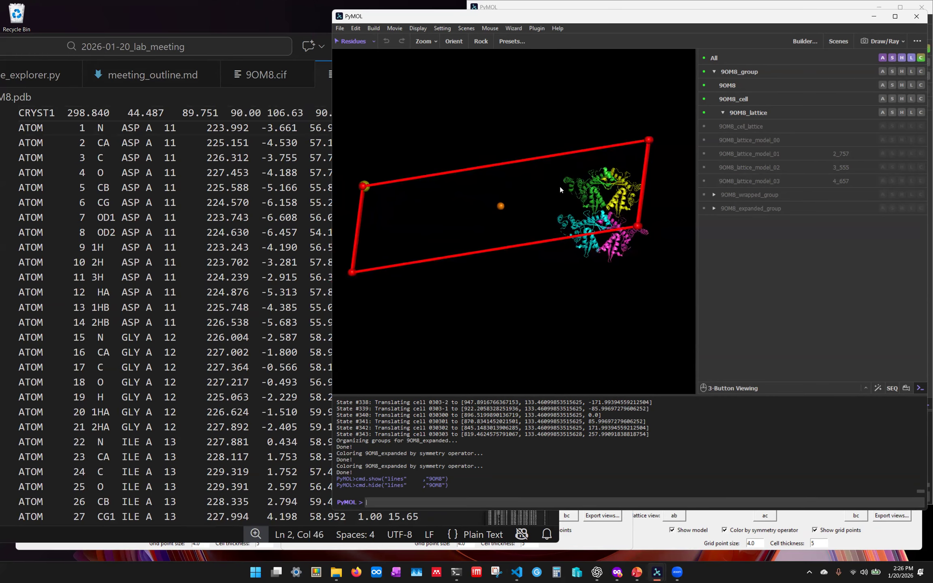
{"action": "left_click_drag", "start_coordinate": [481, 277], "coordinate": [541, 211]}
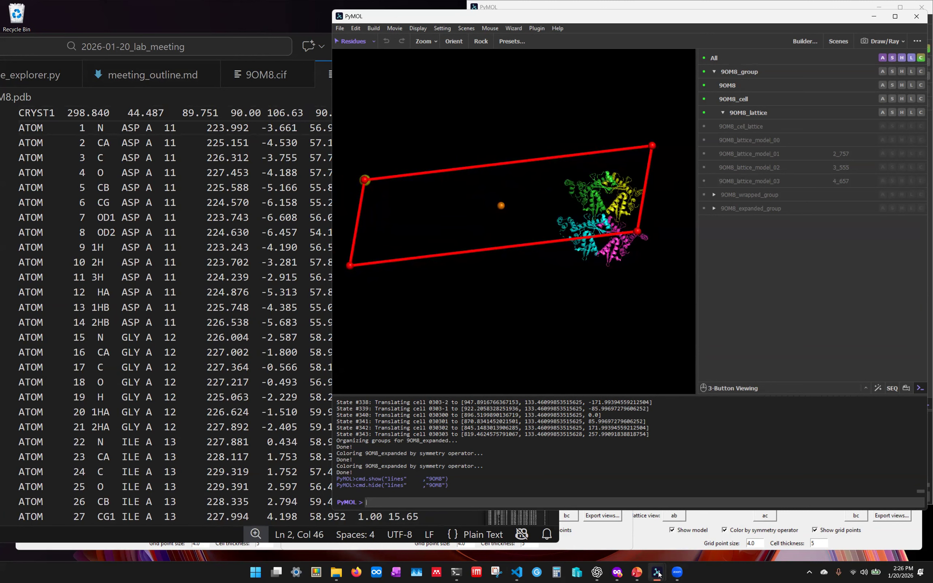
- Set the ac lattice view with the PyMOL Lattice Viewer and return to the 9OM8 structure window
{"action": "mouse_move", "coordinate": [658, 573]}
{"action": "left_click", "coordinate": [560, 547]}
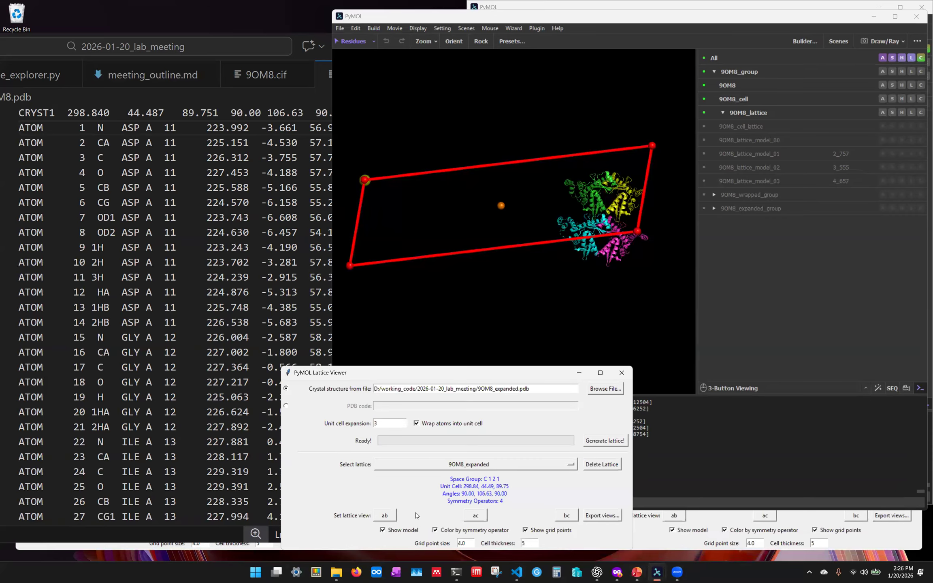
{"action": "left_click", "coordinate": [476, 515]}
{"action": "left_click", "coordinate": [750, 327]}
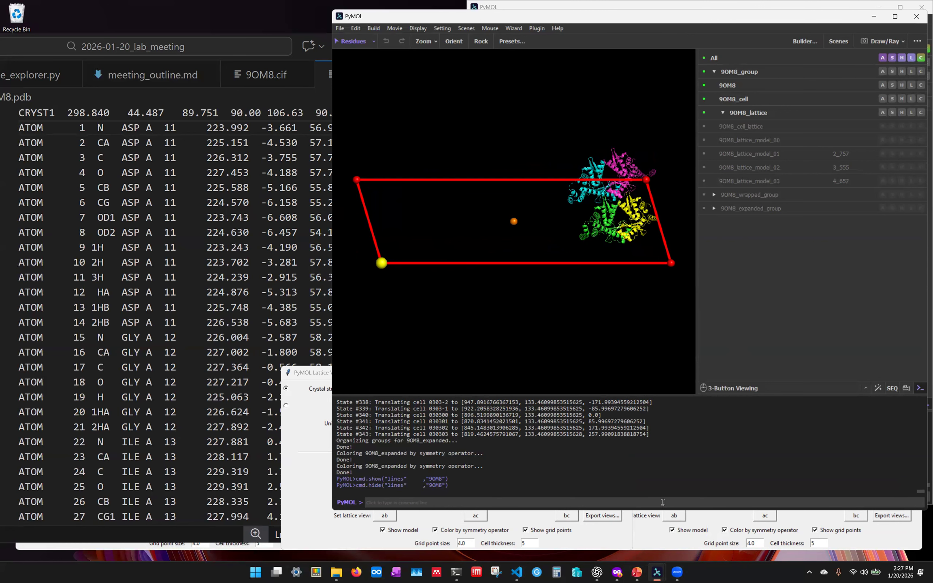
- Highlight the space group C 1 2 1 in the CRYST1 record, and switch to the browser's space group list at the monoclinic entries
{"action": "left_click", "coordinate": [274, 143]}
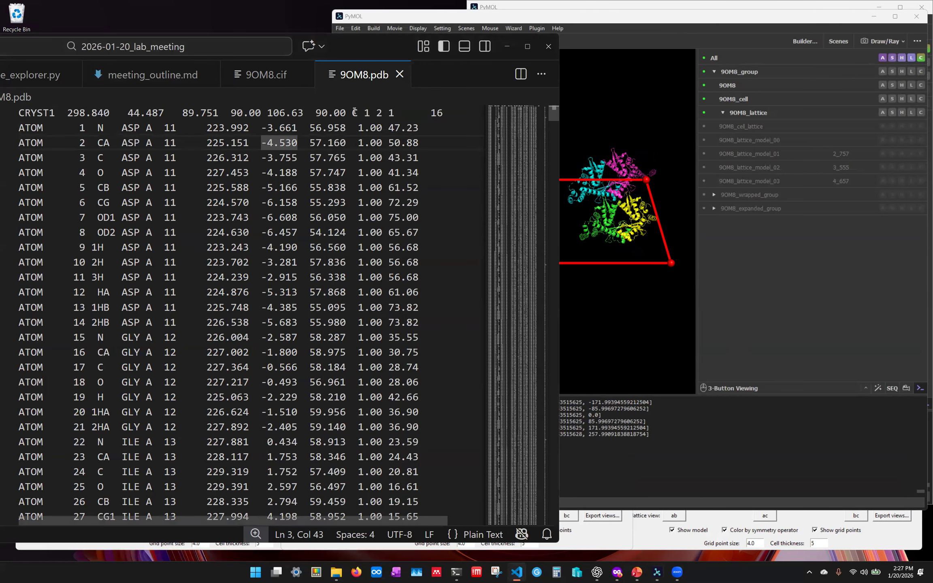
{"action": "left_click_drag", "start_coordinate": [350, 113], "coordinate": [396, 111]}
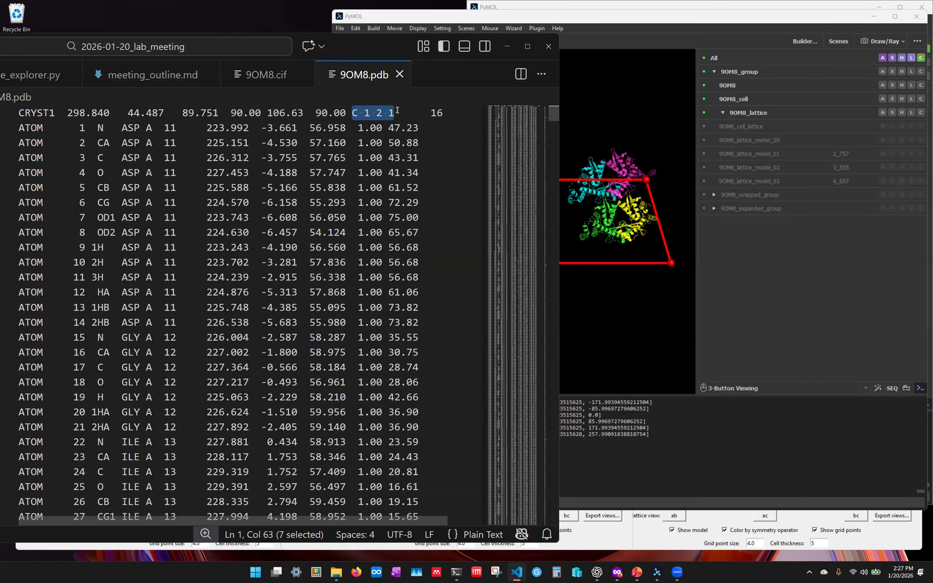
{"action": "left_click", "coordinate": [617, 572]}
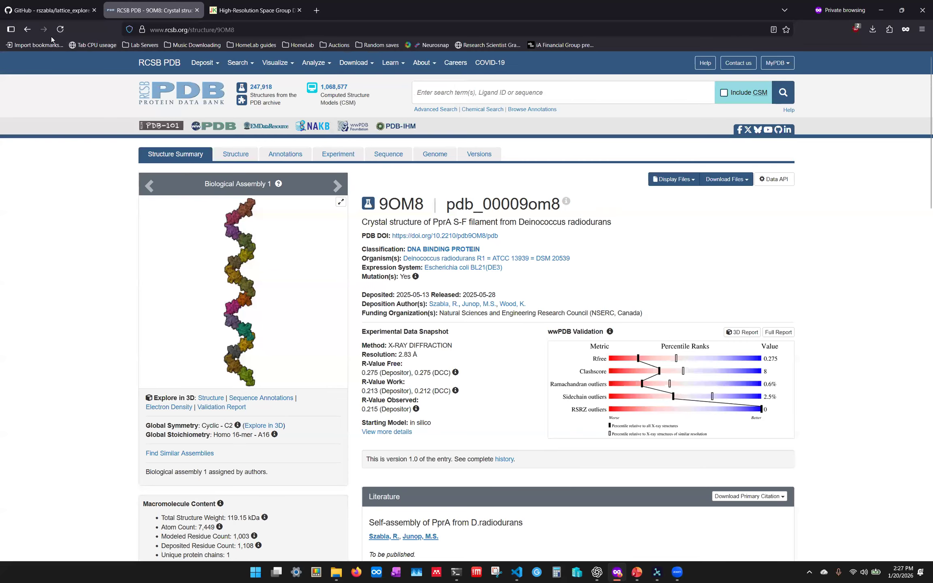
{"action": "left_click", "coordinate": [256, 11]}
{"action": "scroll", "coordinate": [695, 260], "scroll_direction": "down", "scroll_amount": 2}
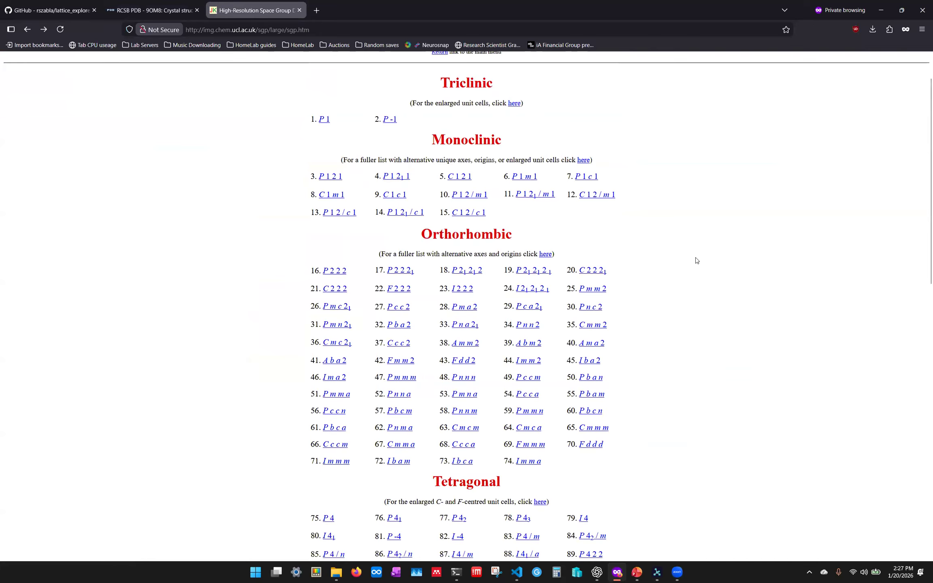
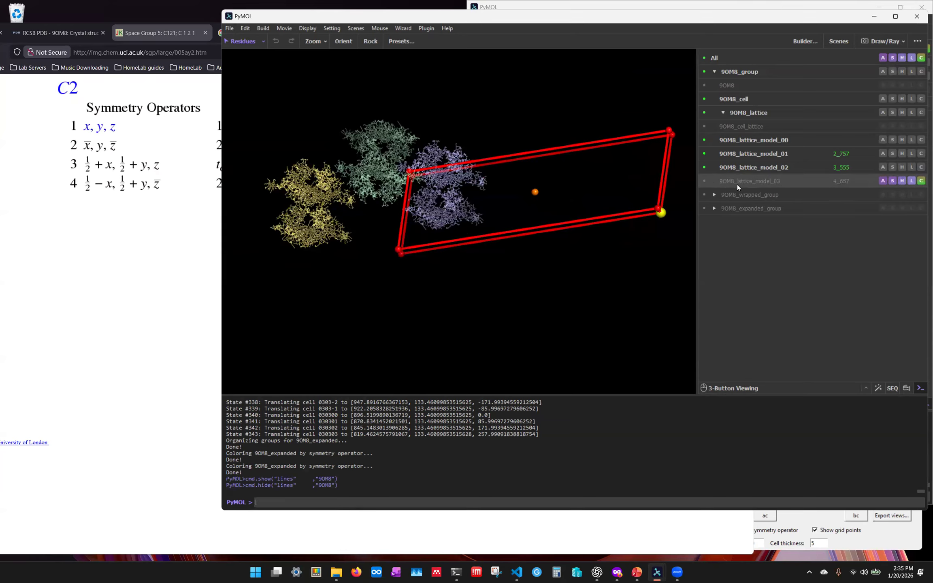
- Display 9OM8_lattice_model_03 with the other symmetry copies and turn the unit cell to face its parallelogram side
{"action": "left_click", "coordinate": [773, 181]}
{"action": "left_click_drag", "start_coordinate": [350, 214], "coordinate": [493, 201]}
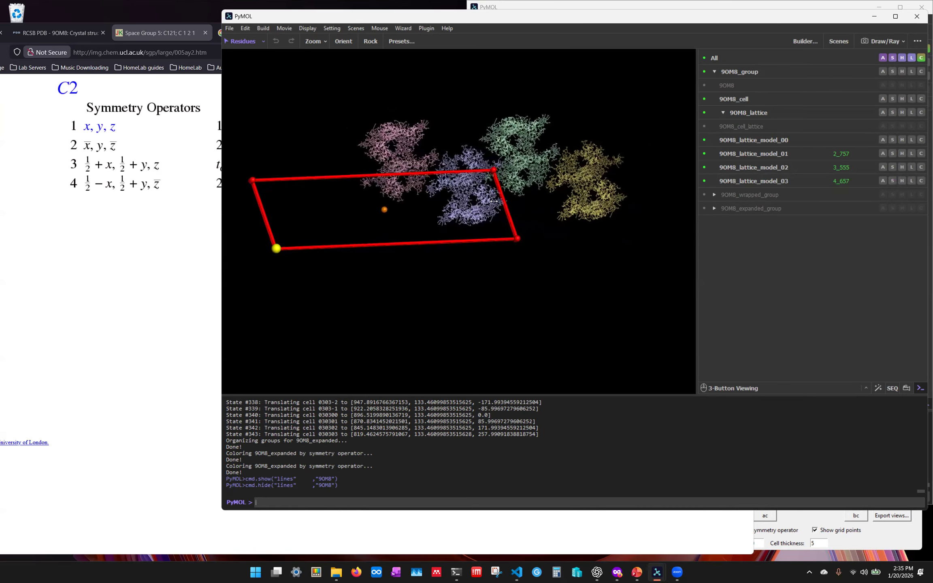
{"action": "left_click_drag", "start_coordinate": [587, 153], "coordinate": [509, 183]}
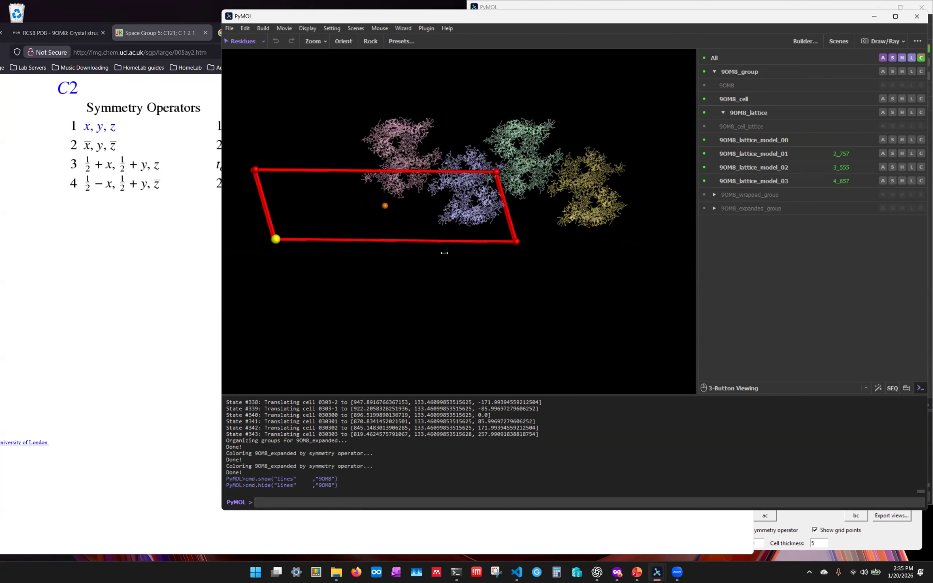
{"action": "left_click_drag", "start_coordinate": [456, 216], "coordinate": [461, 212]}
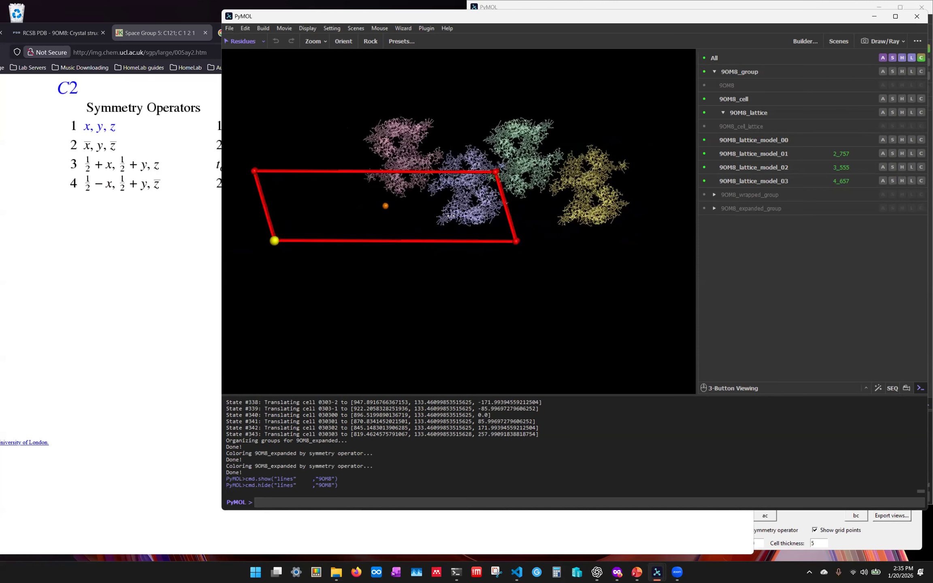
{"action": "right_click_drag", "start_coordinate": [481, 153], "coordinate": [482, 168]}
{"action": "middle_click_drag", "start_coordinate": [482, 169], "coordinate": [499, 167]}
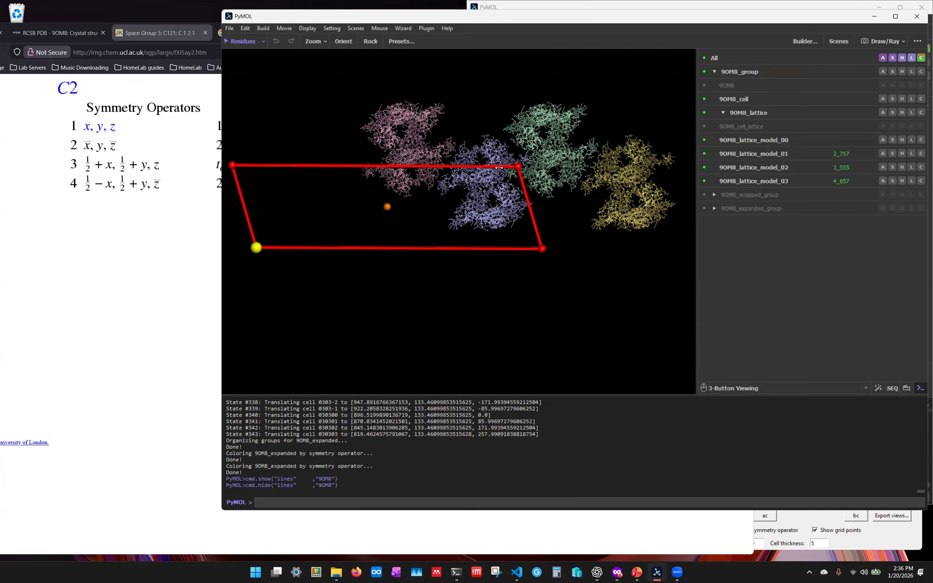
{"action": "middle_click_drag", "start_coordinate": [485, 197], "coordinate": [507, 204]}
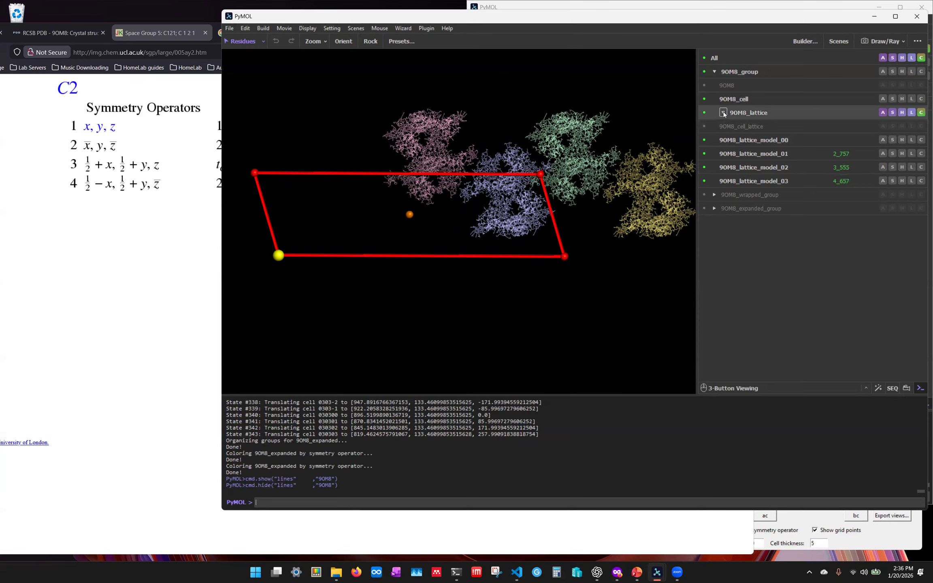
- Briefly hide and restore 9OM8_group, and list the contents of both 9OM8_group and 9OM8_wrapped_group, including 9OM8_wrapped_lattice
{"action": "left_click", "coordinate": [715, 72]}
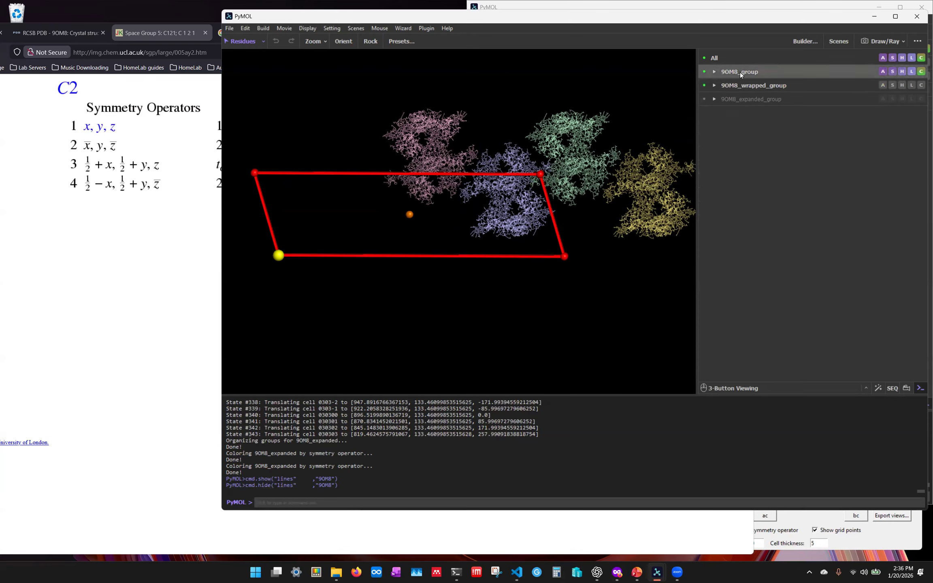
{"action": "left_click", "coordinate": [734, 73]}
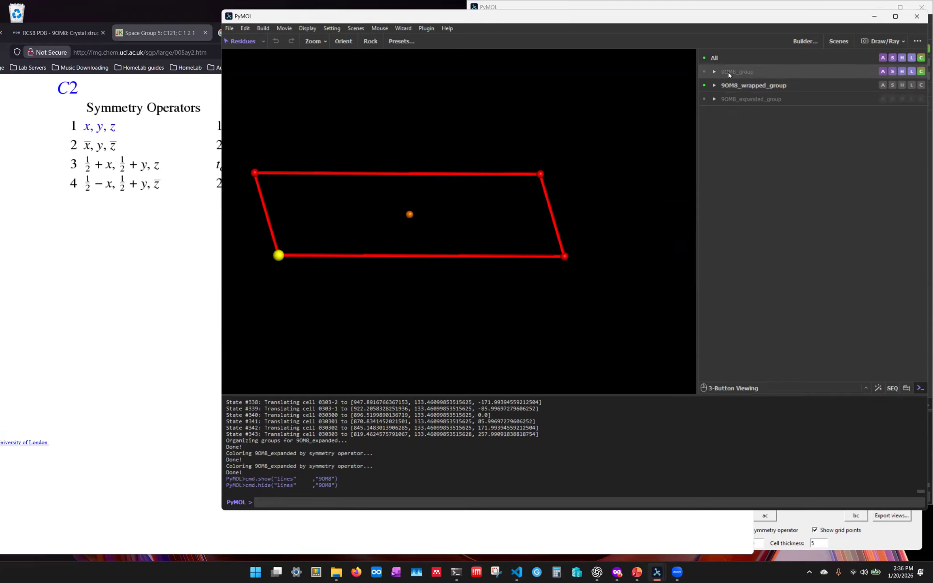
{"action": "left_click", "coordinate": [729, 75]}
{"action": "left_click", "coordinate": [714, 86]}
{"action": "left_click", "coordinate": [723, 127]}
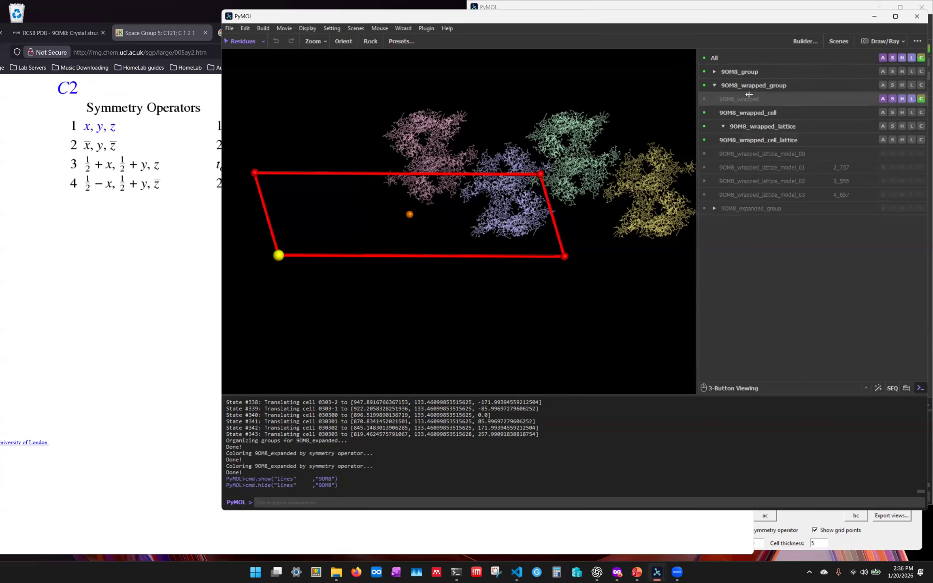
{"action": "left_click", "coordinate": [714, 72]}
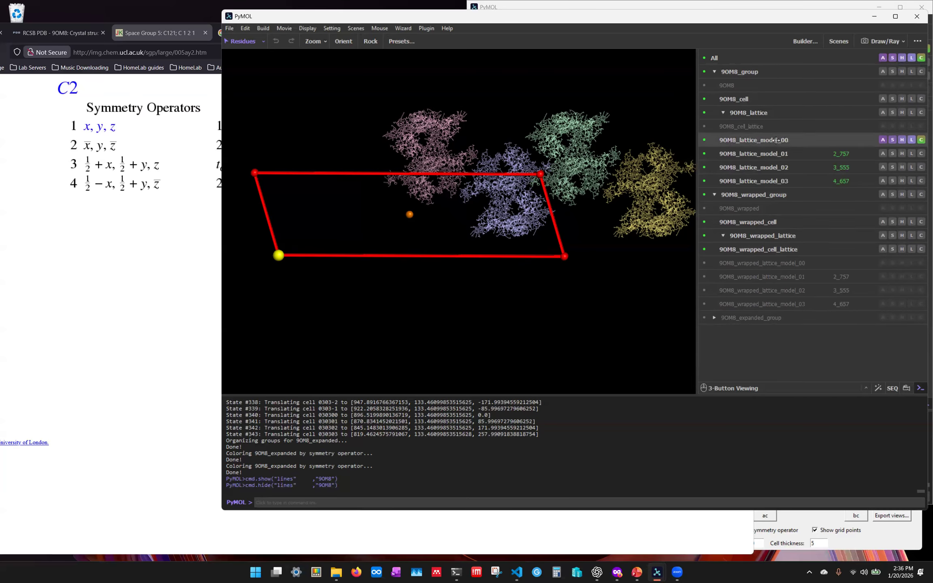
- Replace 9OM8_lattice_model_00 through 03 with the matching 9OM8_wrapped_lattice models, and view the filled unit cell up close and tilted
{"action": "left_click", "coordinate": [776, 140]}
{"action": "left_click", "coordinate": [776, 140]}
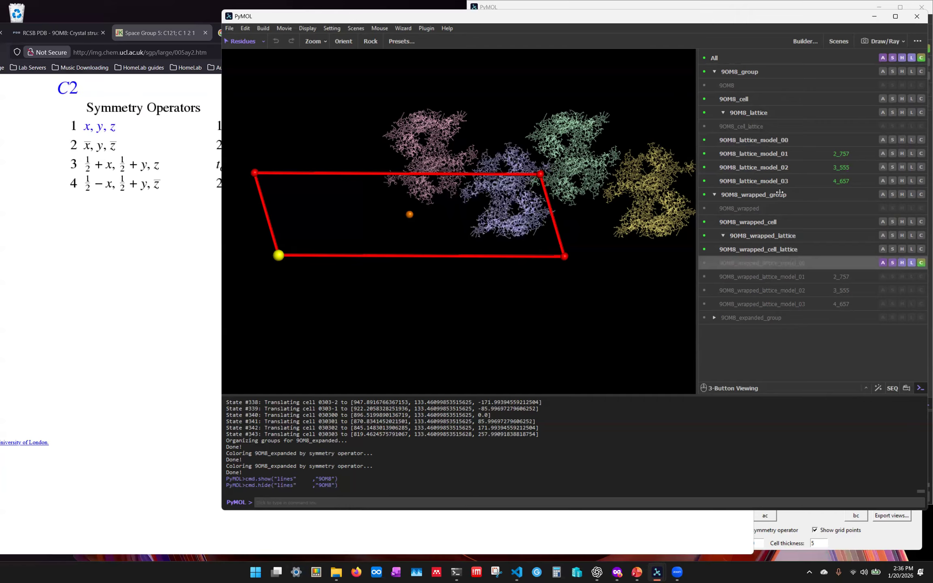
{"action": "left_click", "coordinate": [774, 140]}
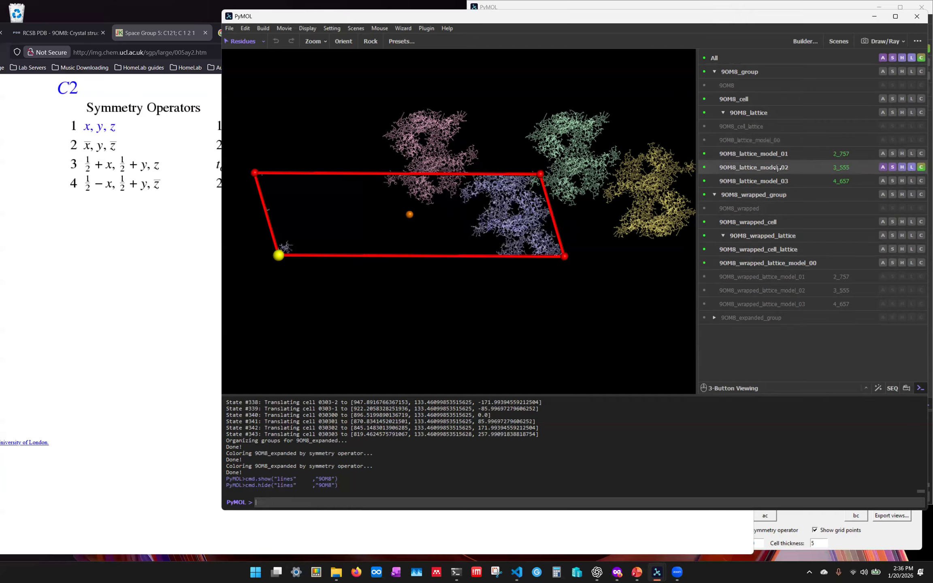
{"action": "left_click", "coordinate": [776, 154]}
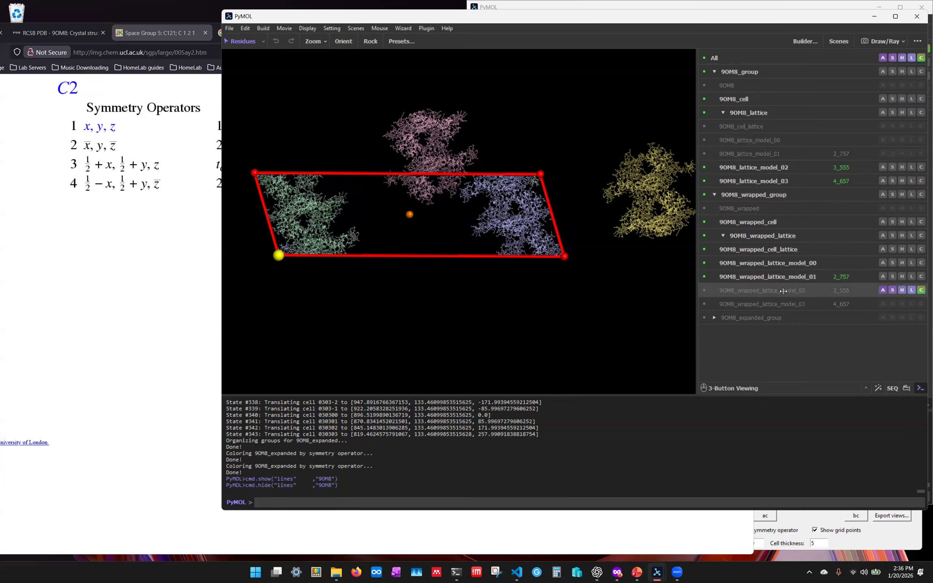
{"action": "left_click", "coordinate": [784, 291]}
{"action": "left_click", "coordinate": [774, 167]}
{"action": "left_click", "coordinate": [785, 303]}
{"action": "left_click", "coordinate": [777, 181]}
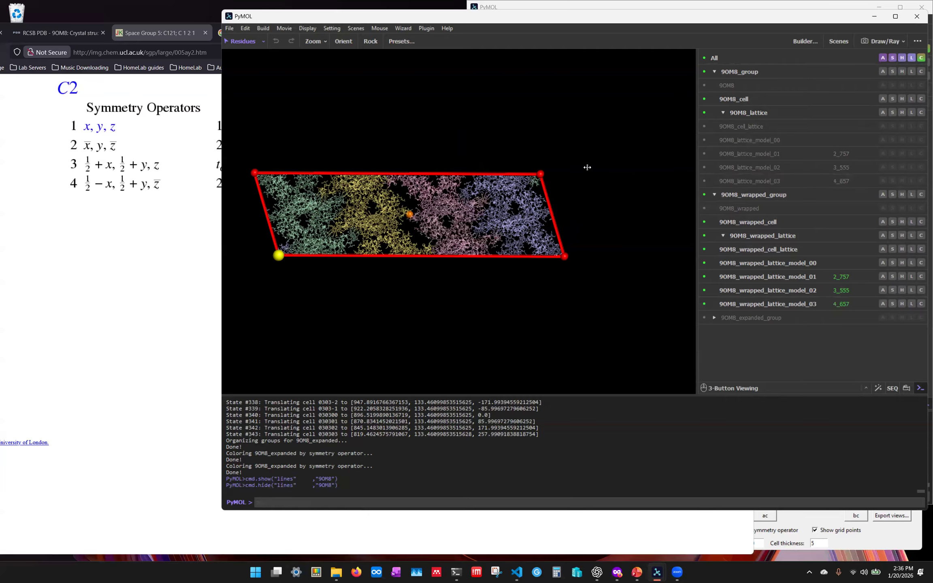
{"action": "right_click_drag", "start_coordinate": [442, 85], "coordinate": [507, 168]}
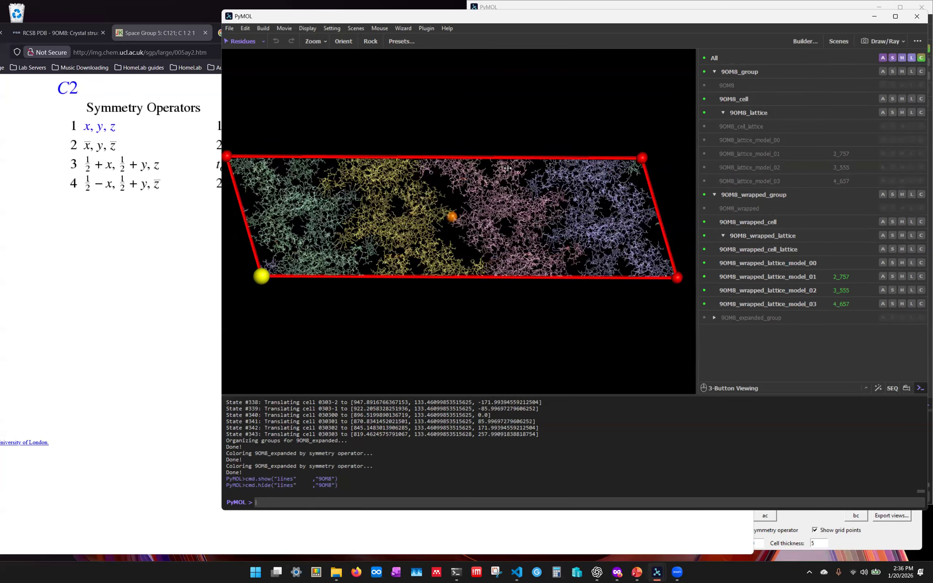
{"action": "left_click_drag", "start_coordinate": [576, 171], "coordinate": [465, 183]}
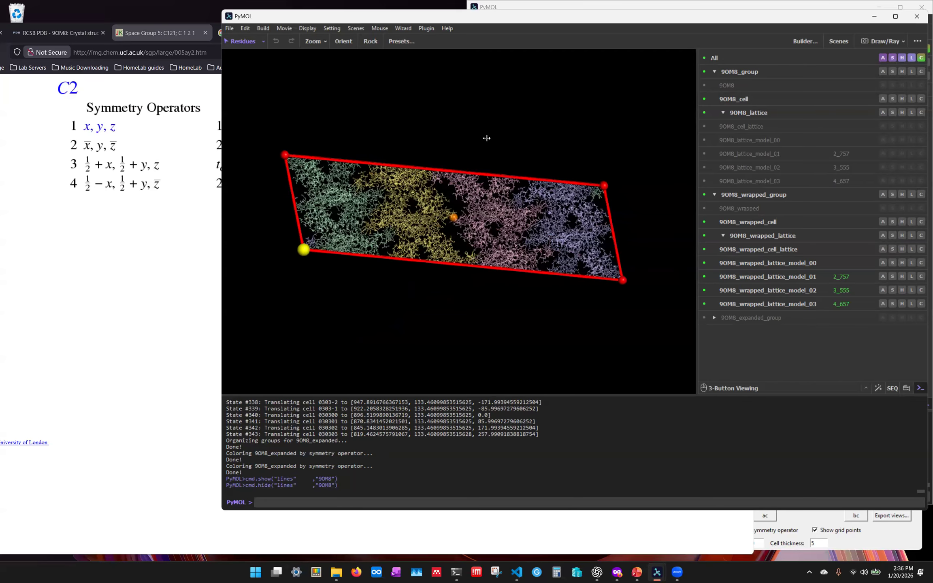
- Switch to the PowerPoint deck lab_meeting_demo.pptx, examine the 9OM8 crystal summary on slide 4, and return to PyMOL
{"action": "right_click_drag", "start_coordinate": [487, 138], "coordinate": [523, 213]}
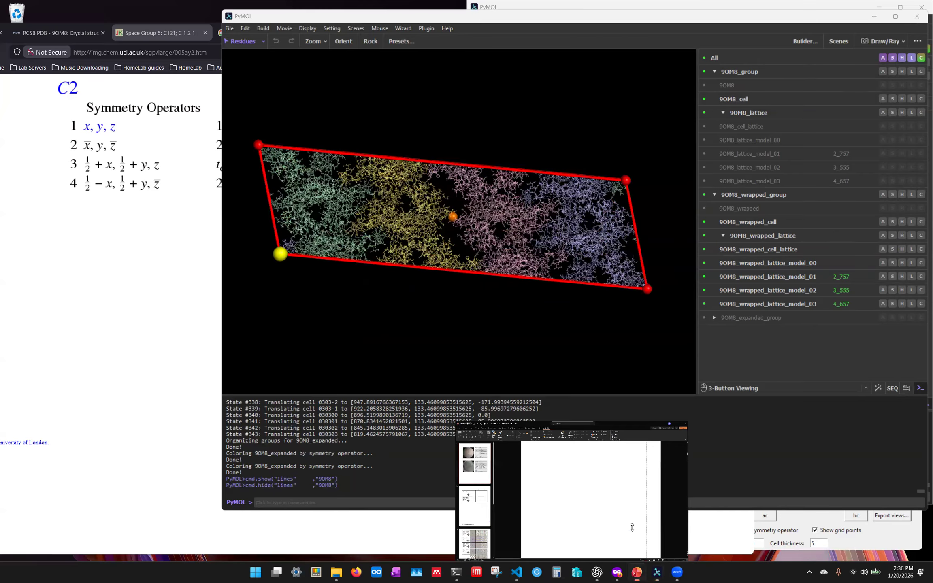
{"action": "left_click", "coordinate": [637, 572]}
{"action": "left_click", "coordinate": [60, 504]}
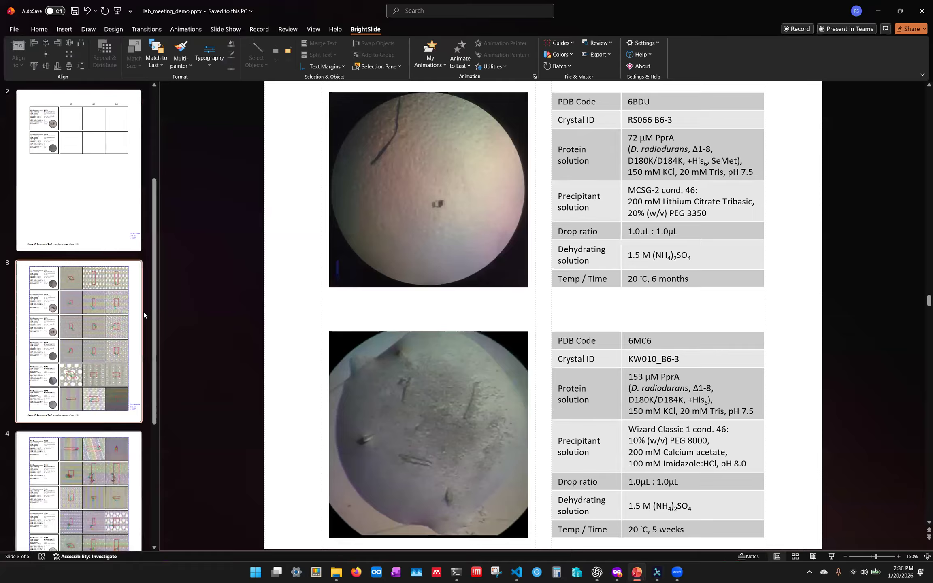
{"action": "left_click", "coordinate": [86, 465]}
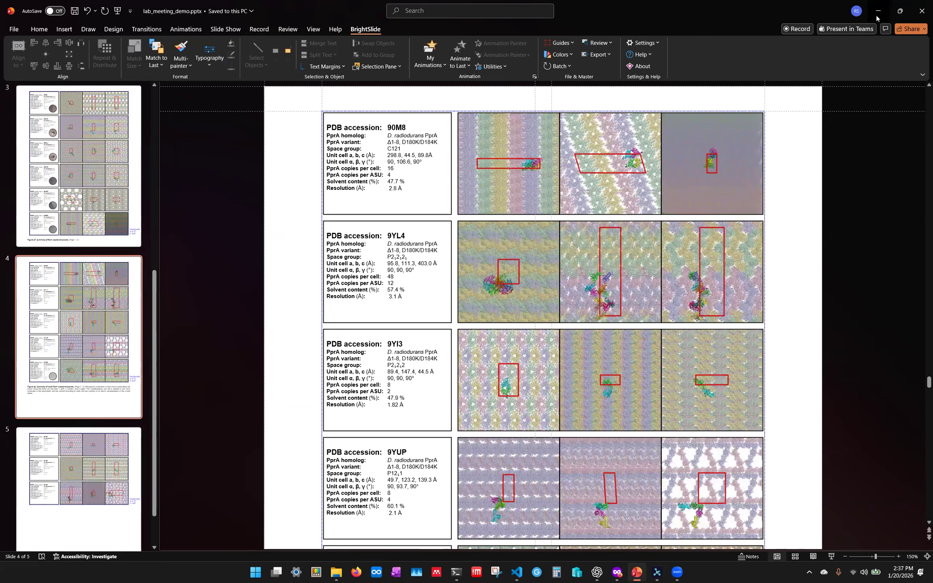
{"action": "left_click", "coordinate": [876, 16]}
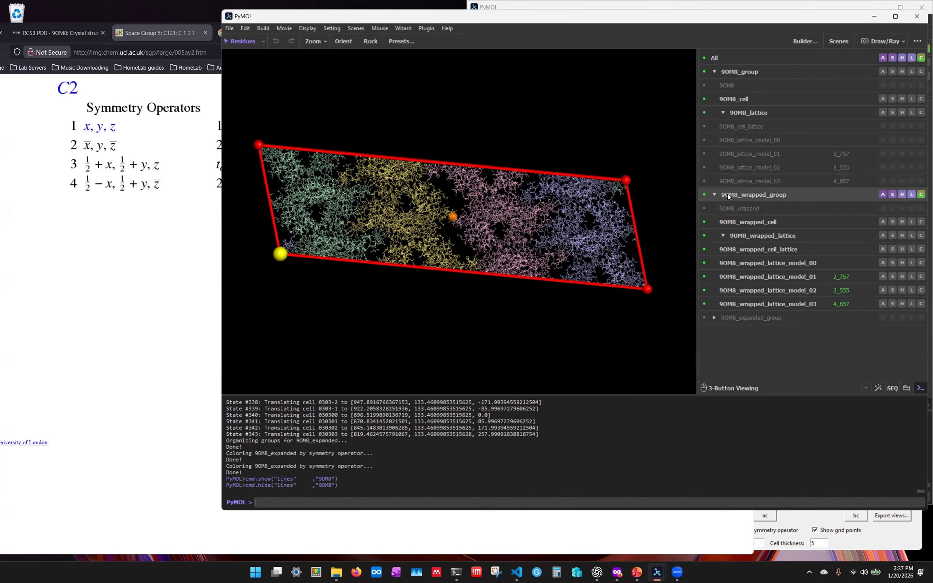
- Collapse 9OM8_wrapped_group, display 9OM8_expanded_group in its place, and align the 9OM8_expanded lattice to the ac view
{"action": "left_click", "coordinate": [715, 194]}
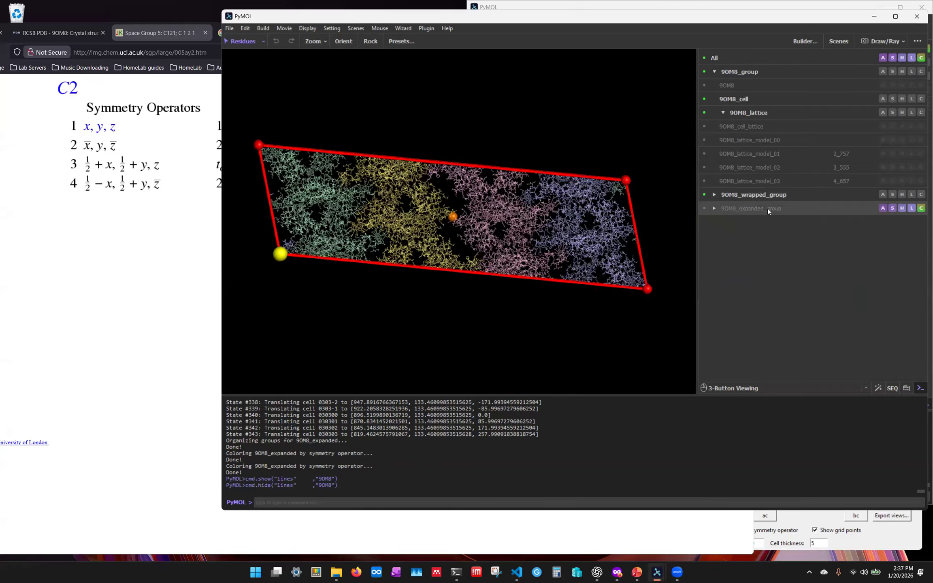
{"action": "left_click", "coordinate": [757, 209]}
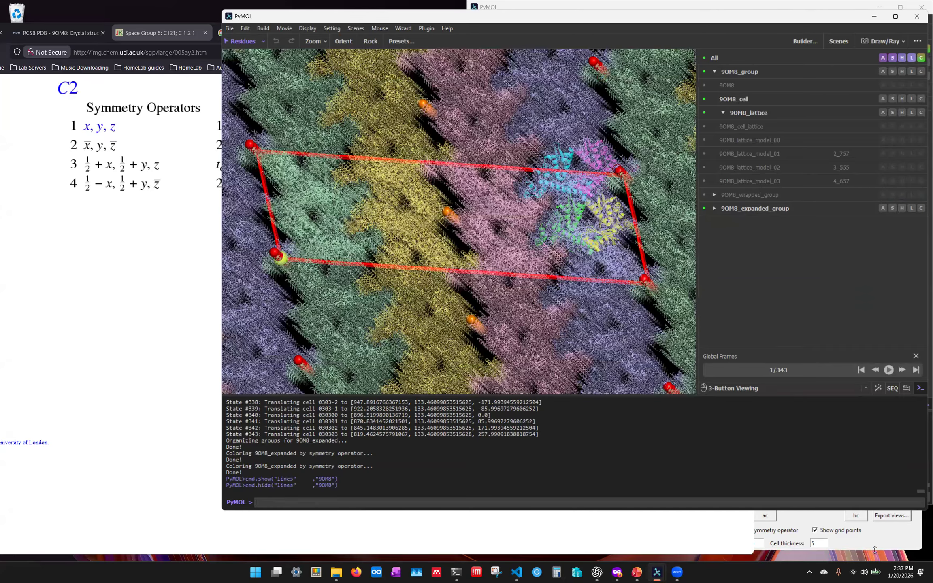
{"action": "left_click", "coordinate": [563, 532]}
{"action": "left_click", "coordinate": [476, 516]}
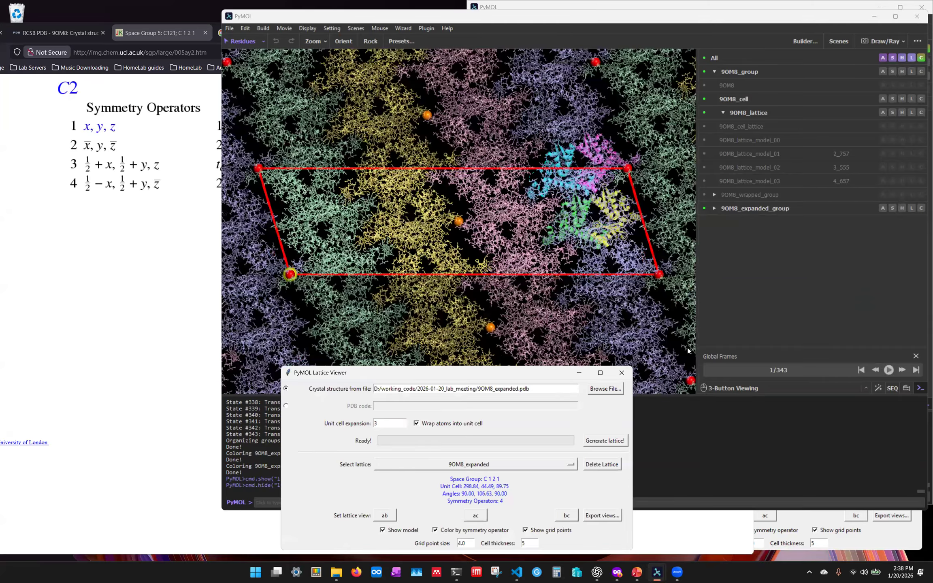
{"action": "left_click", "coordinate": [714, 319]}
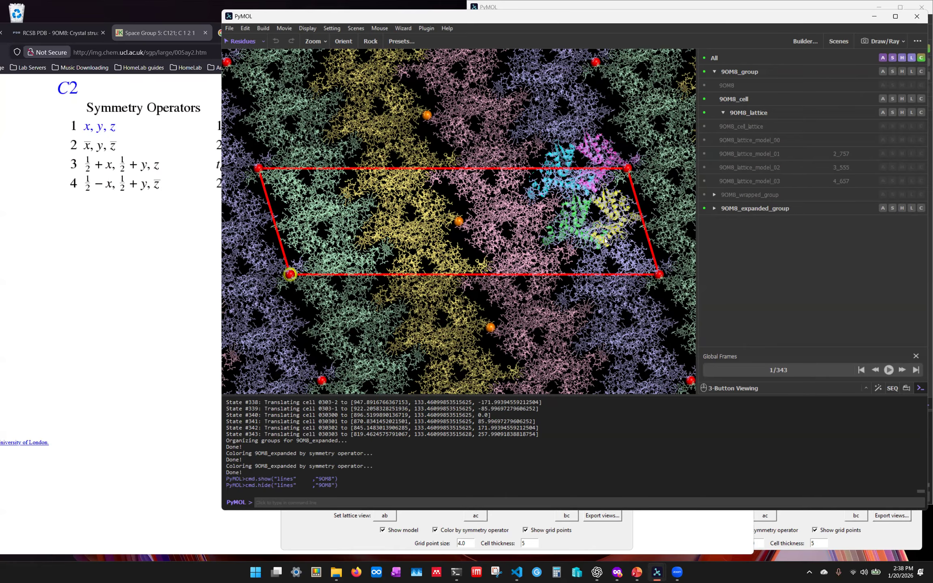
{"action": "right_click_drag", "start_coordinate": [586, 242], "coordinate": [577, 184]}
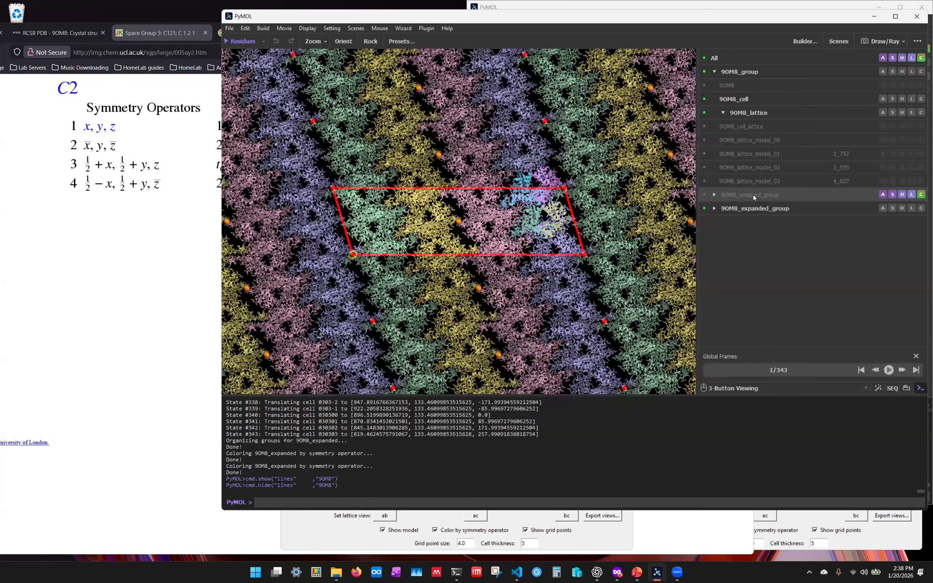
- Collapse and hide 9OM8_group, show 9OM8_wrapped_group on its own, and redisplay 9OM8_expanded_group around it
{"action": "left_click", "coordinate": [757, 210]}
{"action": "left_click", "coordinate": [732, 72]}
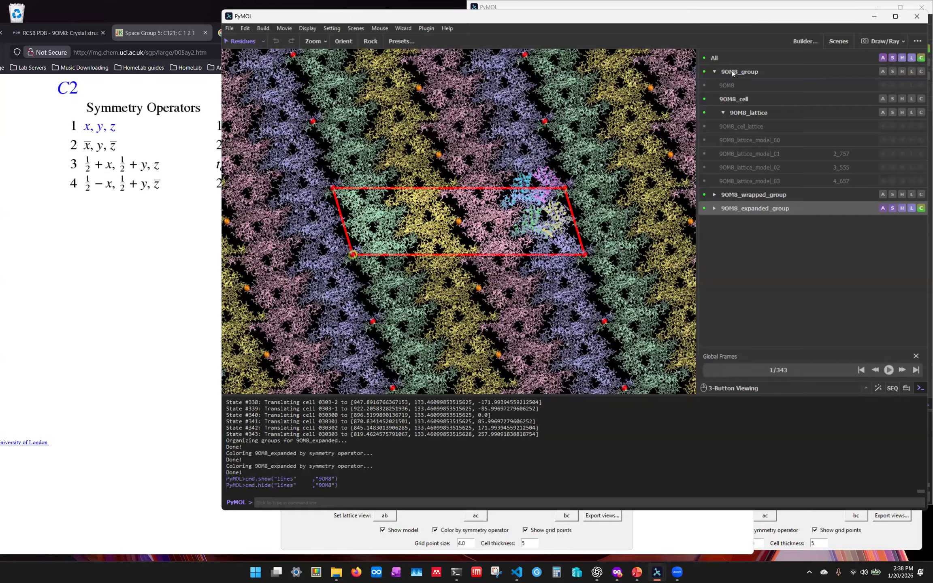
{"action": "left_click", "coordinate": [715, 72]}
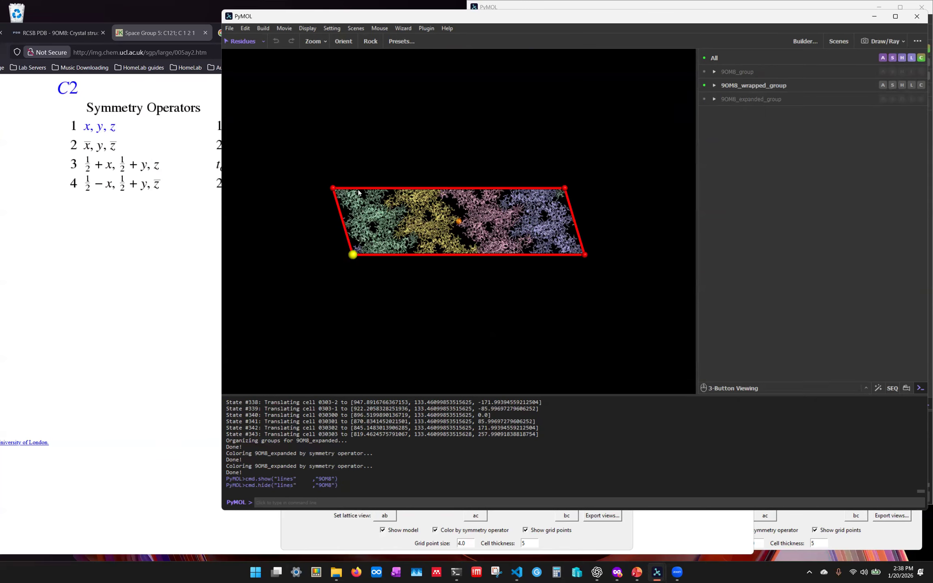
{"action": "left_click", "coordinate": [748, 102]}
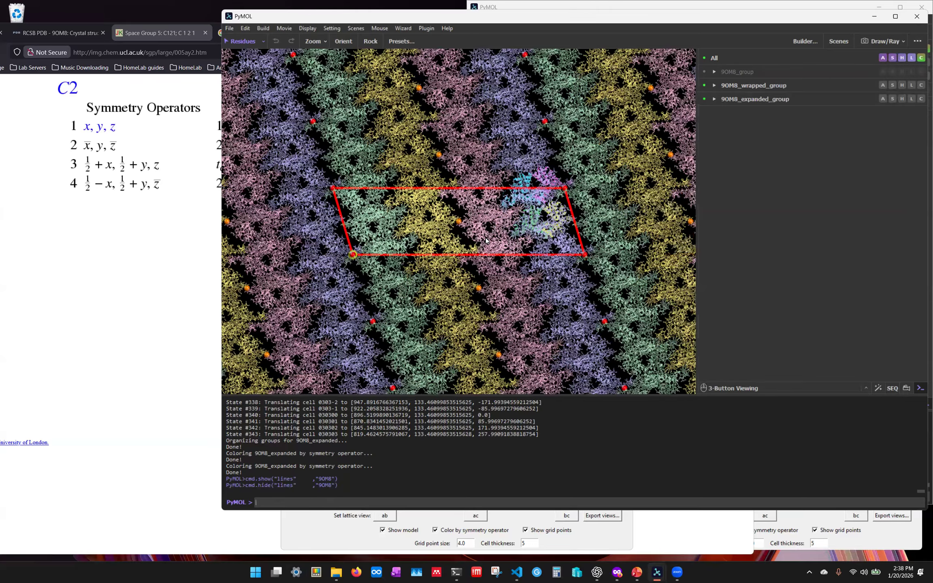
- Examine the whole expanded lattice from a distance and from several tilted angles, and return close to the central unit cell
{"action": "right_click_drag", "start_coordinate": [509, 313], "coordinate": [500, 184]}
{"action": "right_click_drag", "start_coordinate": [471, 299], "coordinate": [469, 264]}
{"action": "right_click_drag", "start_coordinate": [462, 319], "coordinate": [462, 289]}
{"action": "left_click_drag", "start_coordinate": [462, 287], "coordinate": [457, 238]}
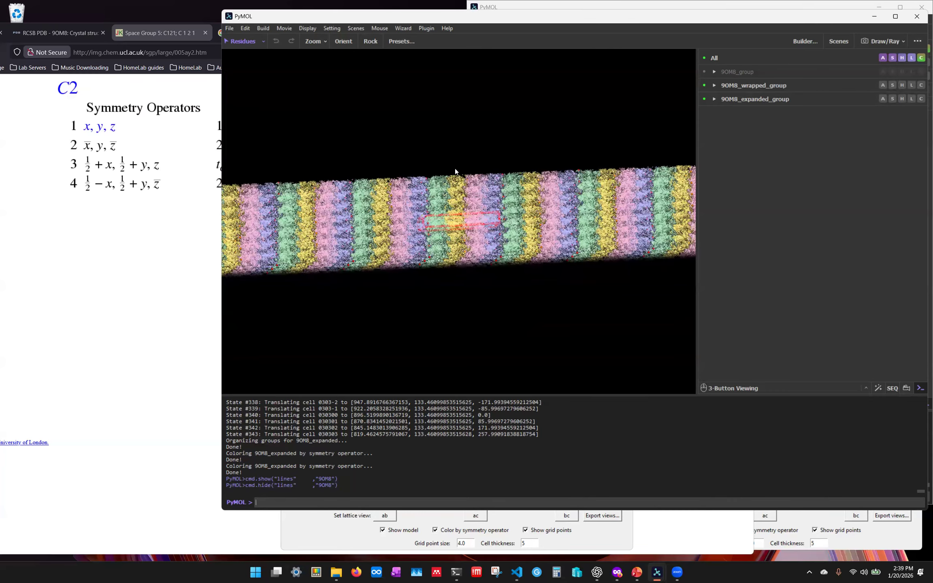
{"action": "left_click_drag", "start_coordinate": [464, 156], "coordinate": [467, 297]}
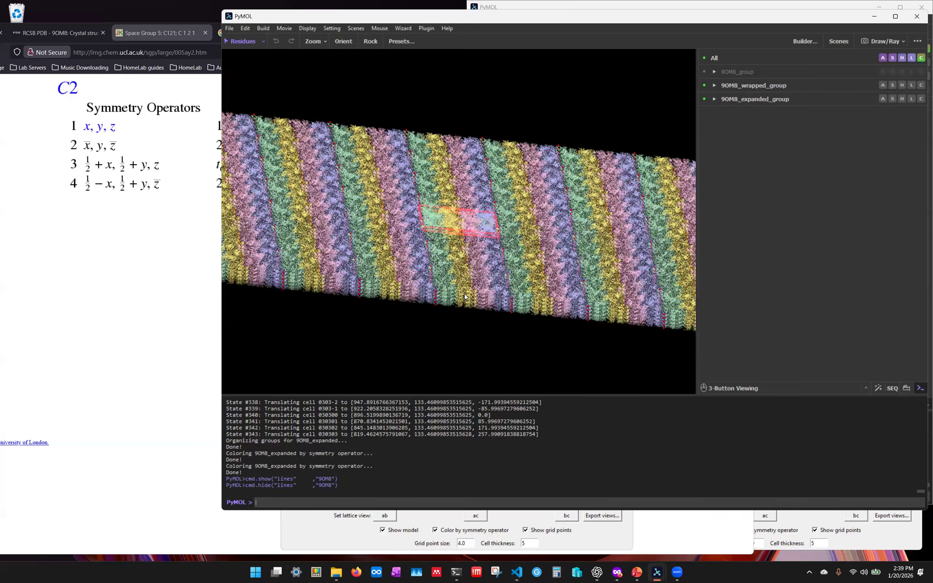
{"action": "left_click_drag", "start_coordinate": [443, 216], "coordinate": [442, 196]}
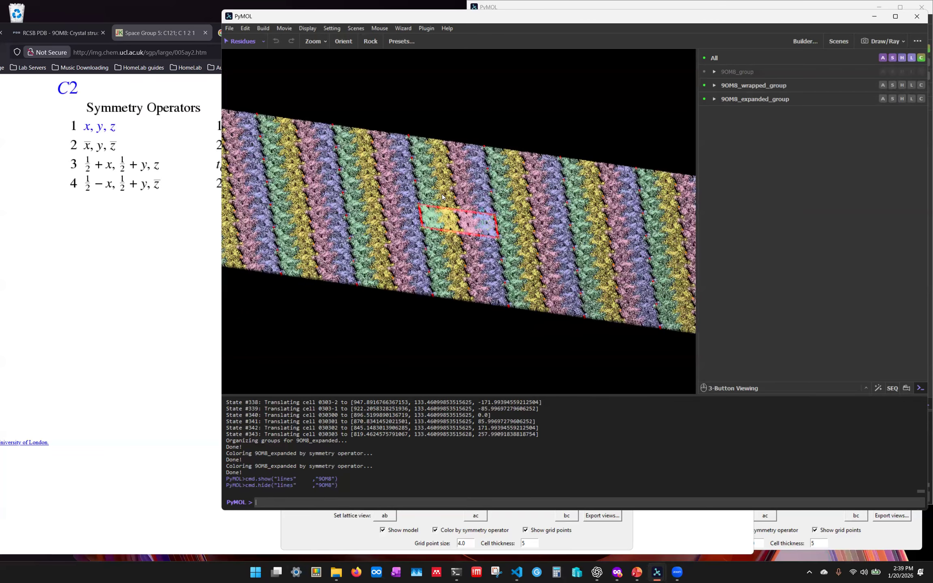
{"action": "left_click_drag", "start_coordinate": [628, 147], "coordinate": [626, 137]}
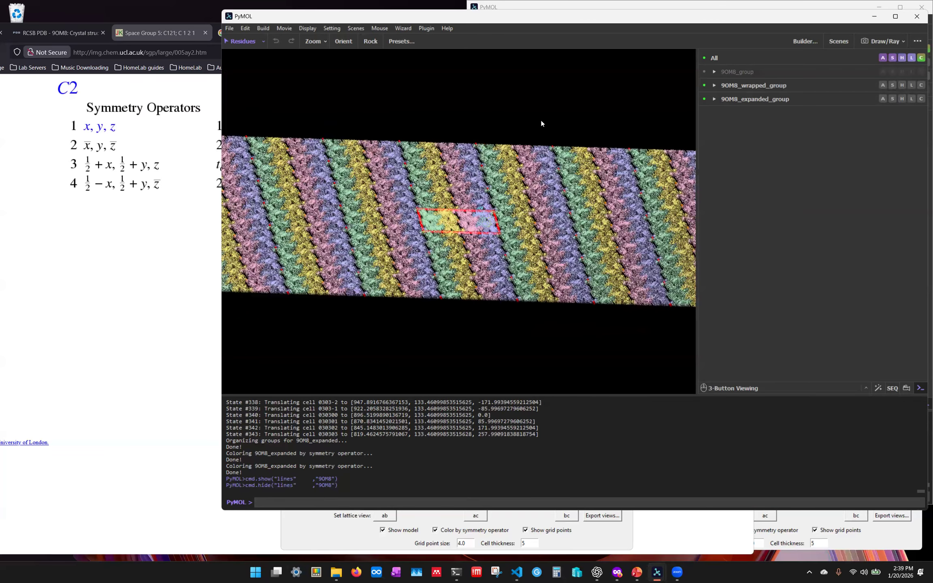
{"action": "left_click_drag", "start_coordinate": [523, 115], "coordinate": [543, 255]}
{"action": "right_click_drag", "start_coordinate": [539, 280], "coordinate": [544, 364]}
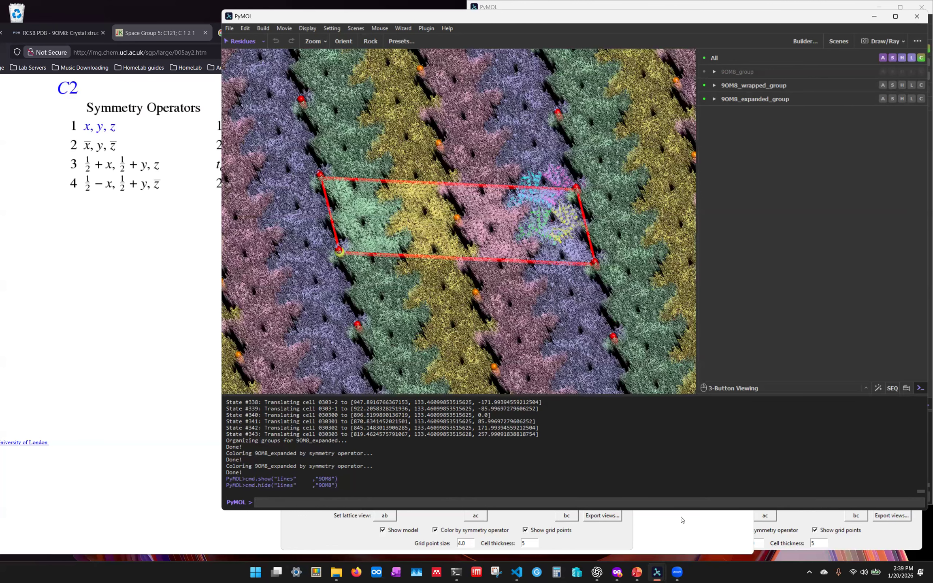
- Set the 9OM8_expanded lattice back to the ac view and show more of the surrounding cells
{"action": "left_click", "coordinate": [434, 544]}
{"action": "left_click", "coordinate": [480, 515]}
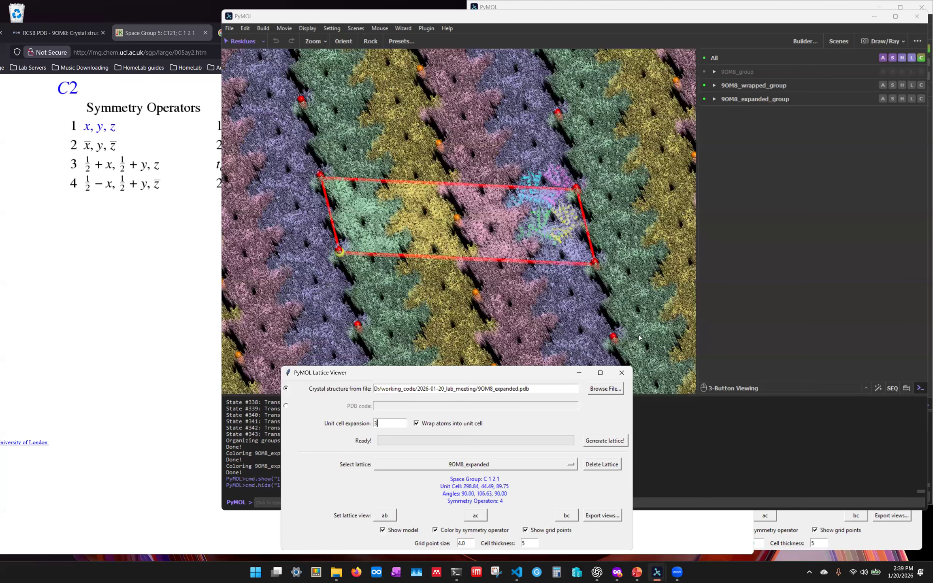
{"action": "left_click", "coordinate": [752, 270]}
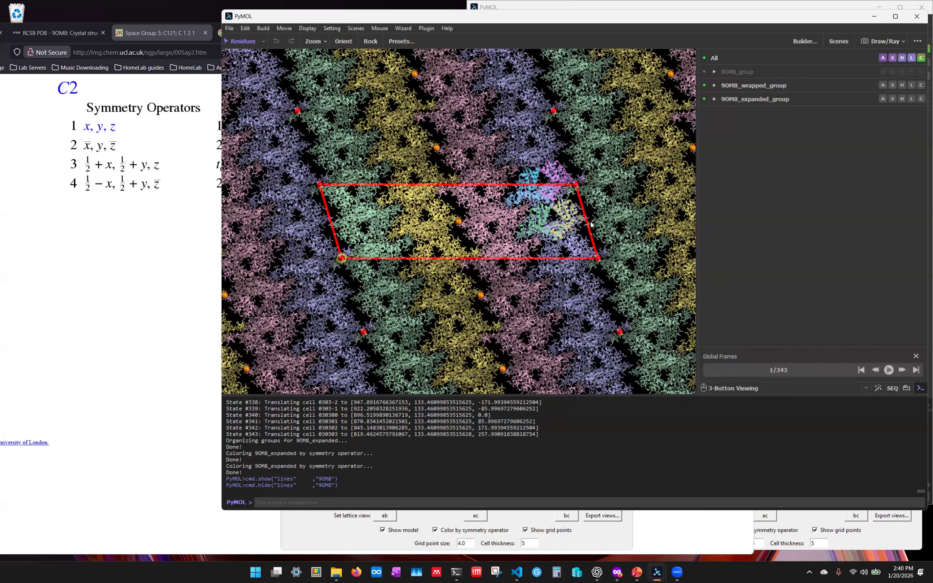
{"action": "left_click_drag", "start_coordinate": [581, 260], "coordinate": [574, 216]}
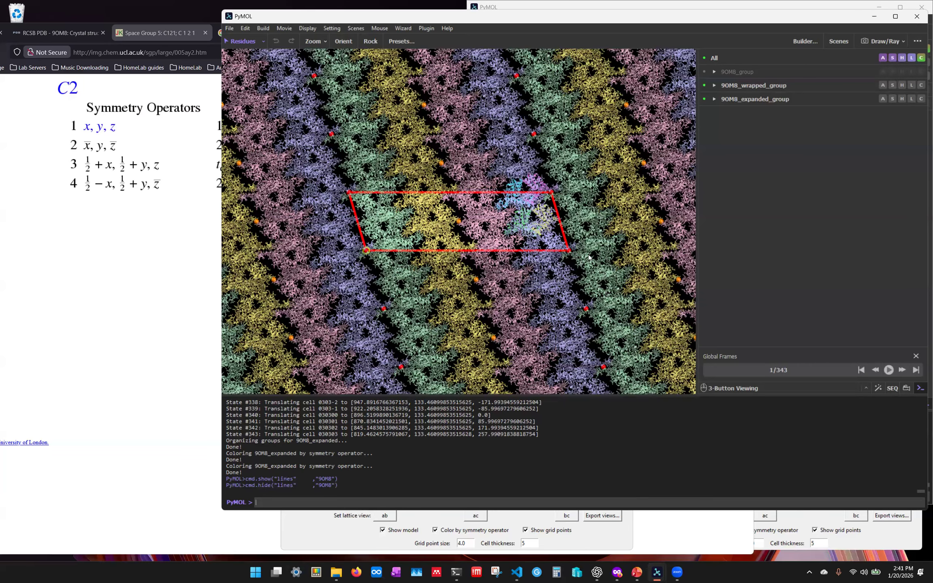
{"action": "right_click_drag", "start_coordinate": [578, 287], "coordinate": [578, 287]}
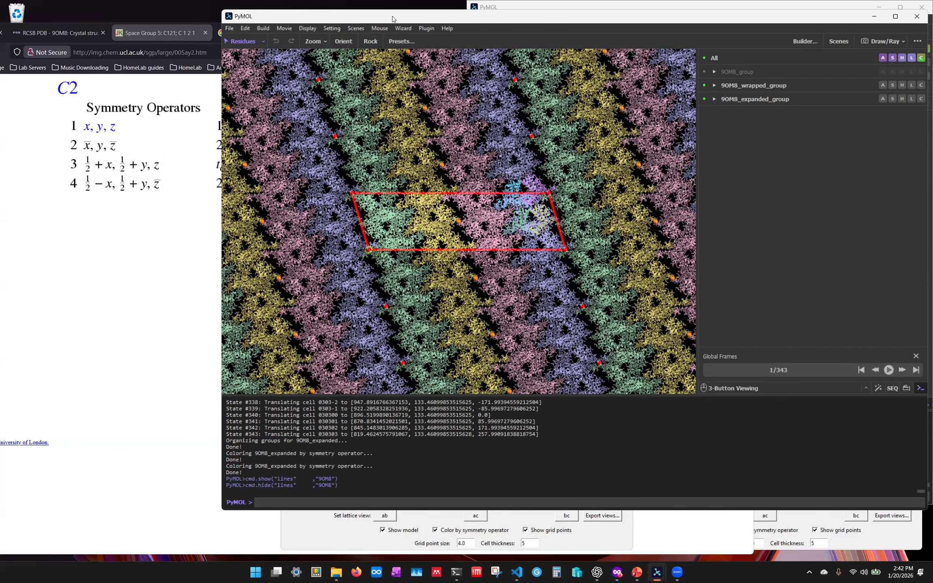
- Switch to the maximized browser, open the lattice_explorer GitHub repository, and review the README's usage instructions and example lattices
{"action": "left_click", "coordinate": [871, 17]}
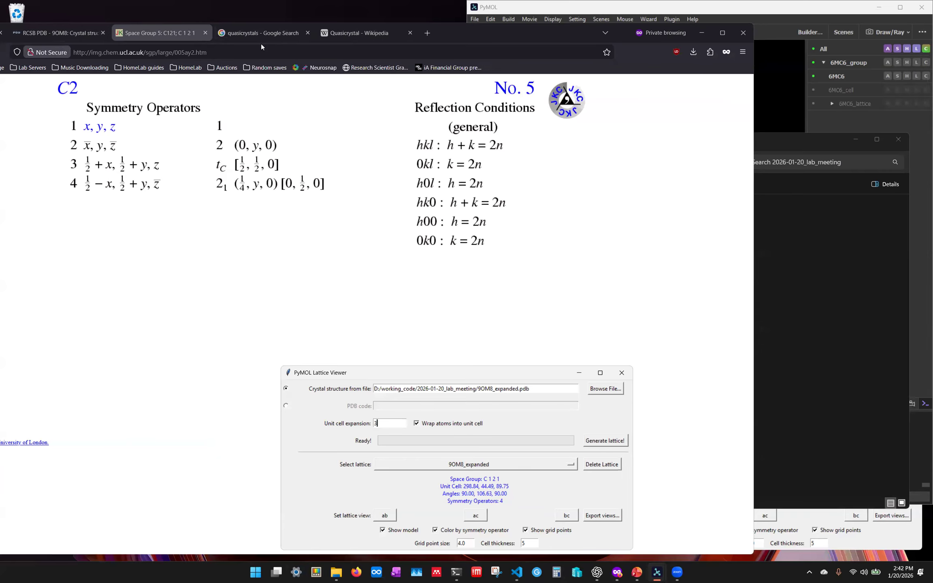
{"action": "left_click", "coordinate": [529, 35]}
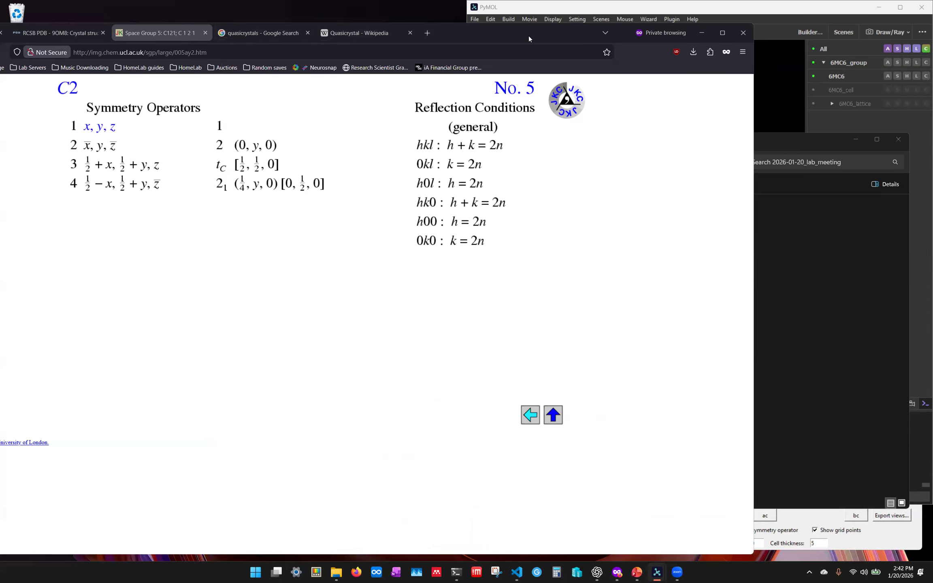
{"action": "double_click", "coordinate": [530, 35]}
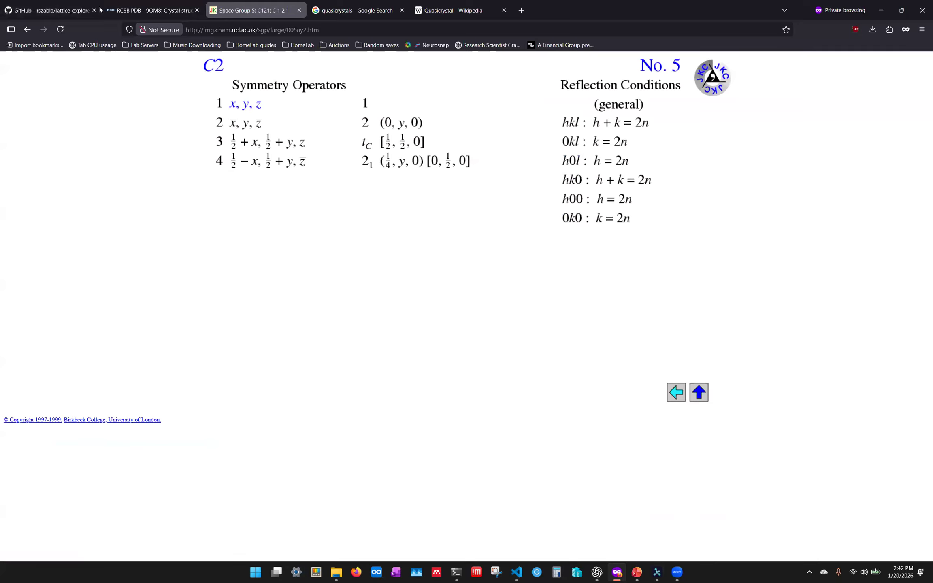
{"action": "left_click", "coordinate": [51, 12]}
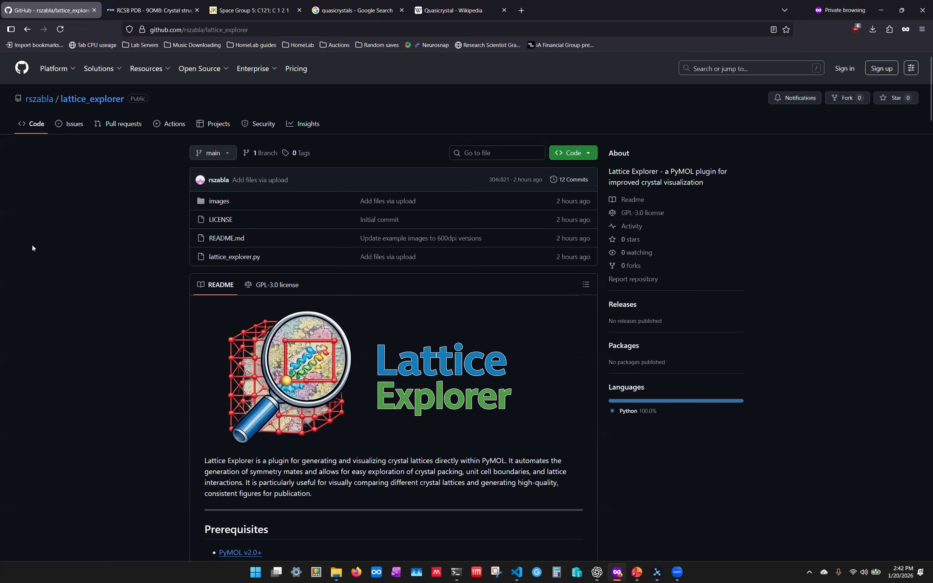
{"action": "scroll", "coordinate": [32, 248], "scroll_direction": "down", "scroll_amount": 3}
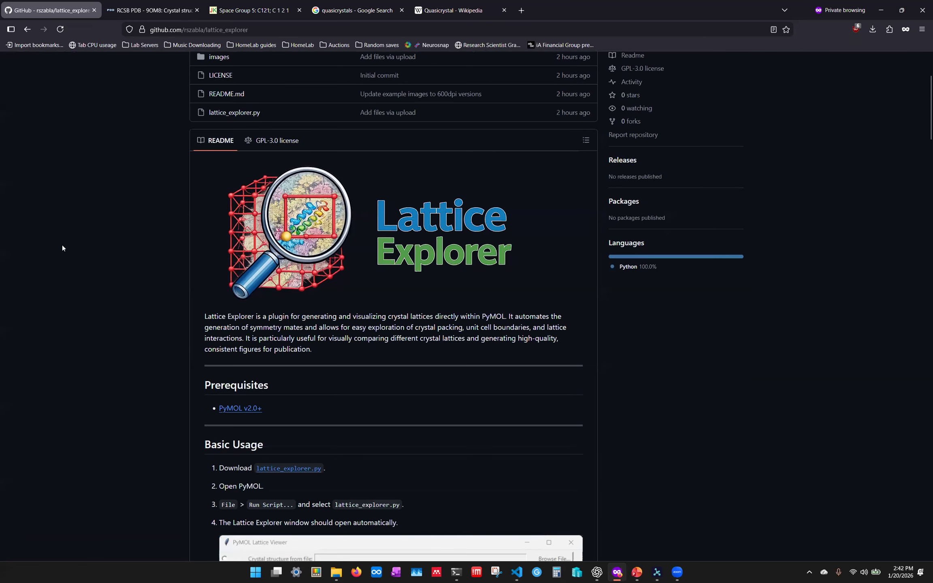
{"action": "scroll", "coordinate": [62, 245], "scroll_direction": "down", "scroll_amount": 20}
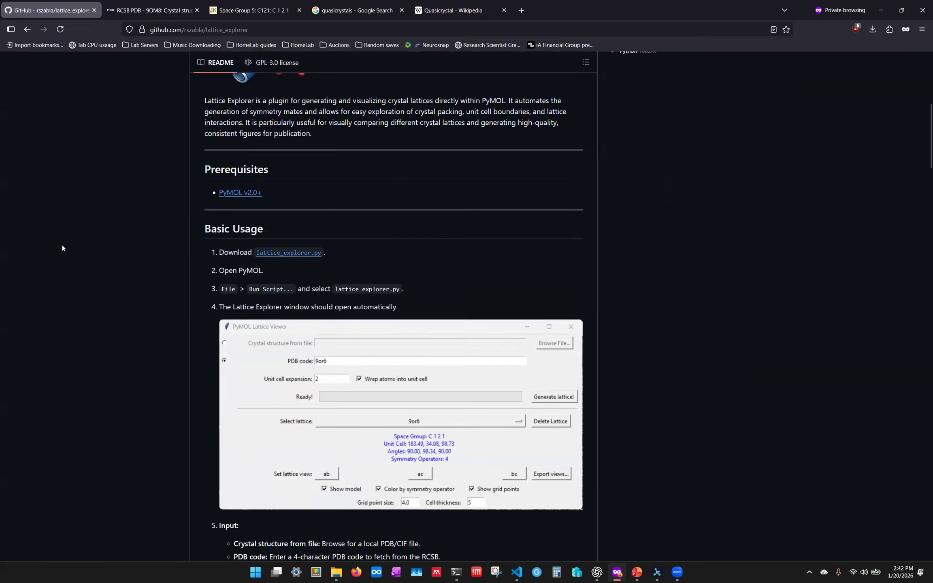
{"action": "scroll", "coordinate": [62, 245], "scroll_direction": "down", "scroll_amount": 10}
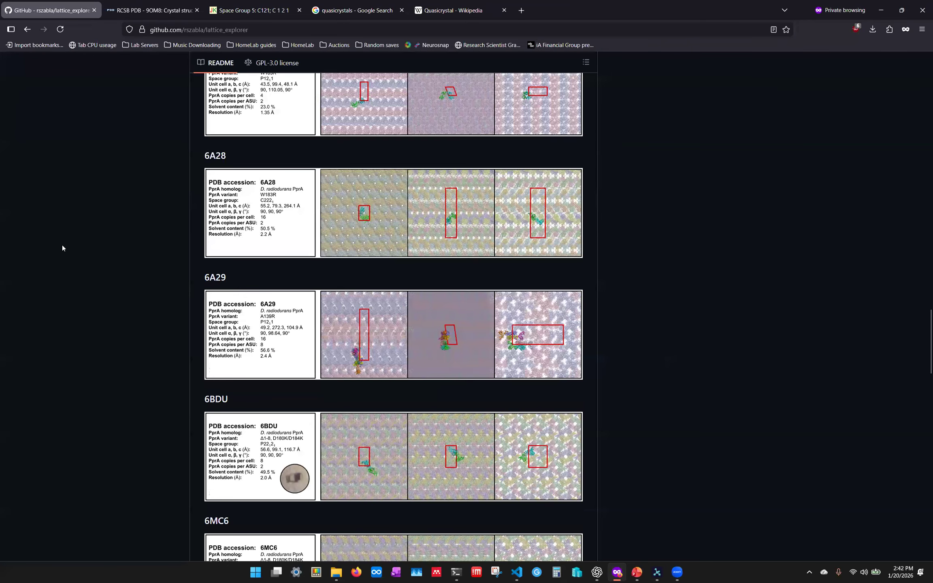
{"action": "scroll", "coordinate": [62, 245], "scroll_direction": "up", "scroll_amount": 20}
{"action": "scroll", "coordinate": [38, 229], "scroll_direction": "up", "scroll_amount": 3}
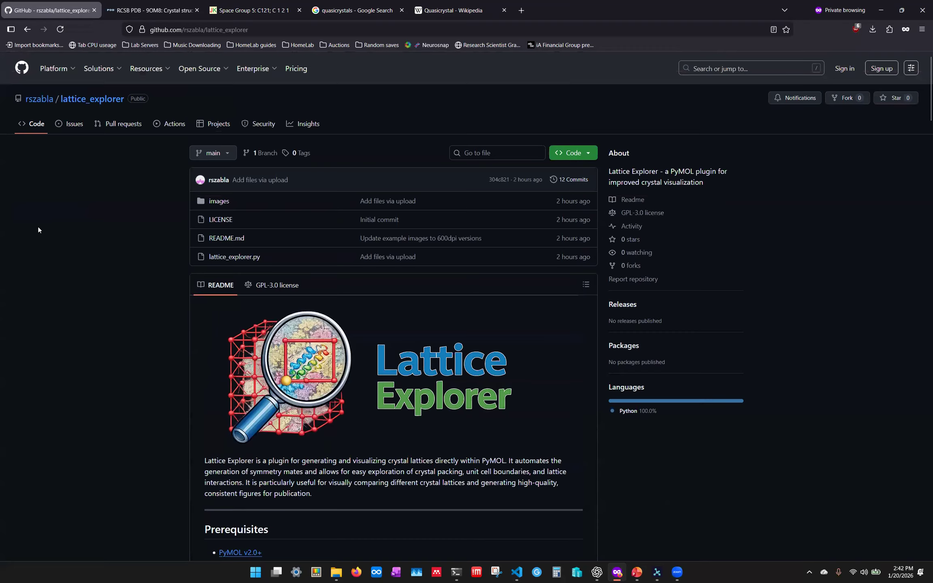
- Open lattice_explorer.py in the repository and download the script
{"action": "left_click", "coordinate": [243, 260]}
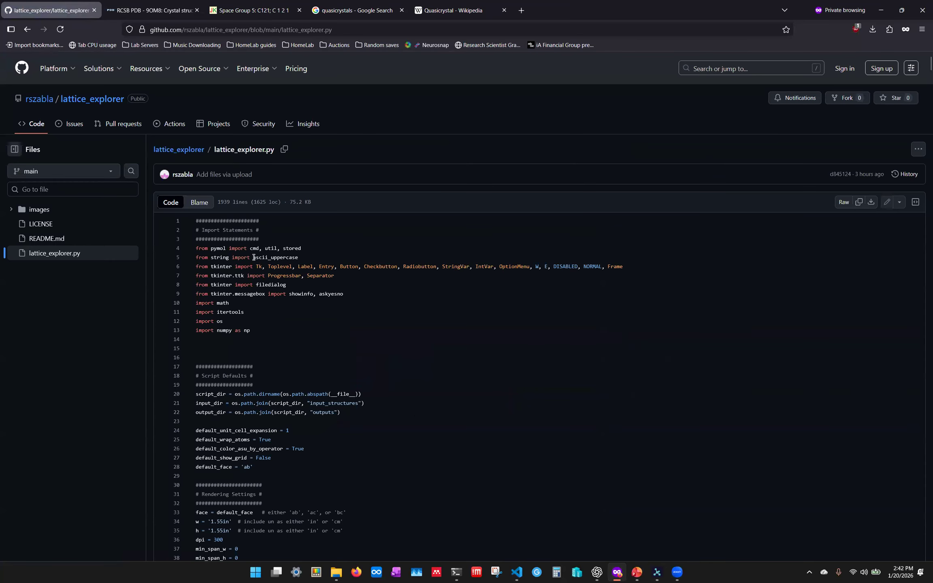
{"action": "scroll", "coordinate": [551, 325], "scroll_direction": "down", "scroll_amount": 2}
{"action": "scroll", "coordinate": [549, 324], "scroll_direction": "up", "scroll_amount": 2}
{"action": "left_click", "coordinate": [918, 150]}
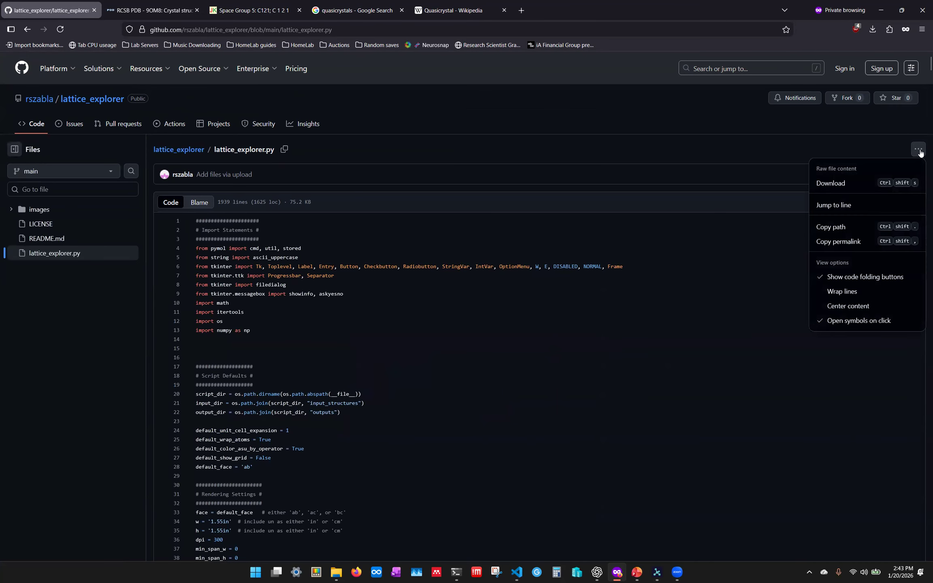
{"action": "left_click", "coordinate": [831, 183]}
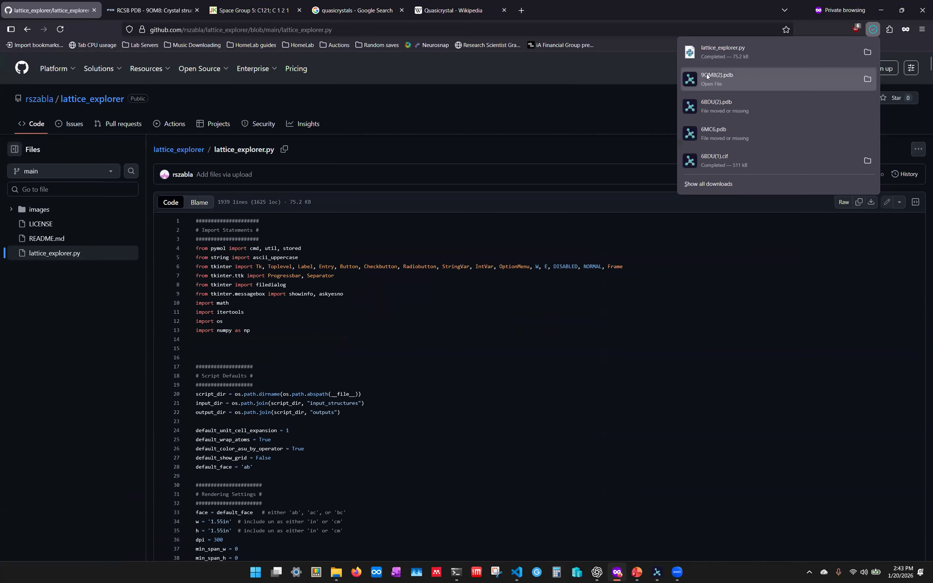
- Briefly reveal the windows behind the browser, and go back to the lattice_explorer repository's main page
{"action": "left_click", "coordinate": [882, 10]}
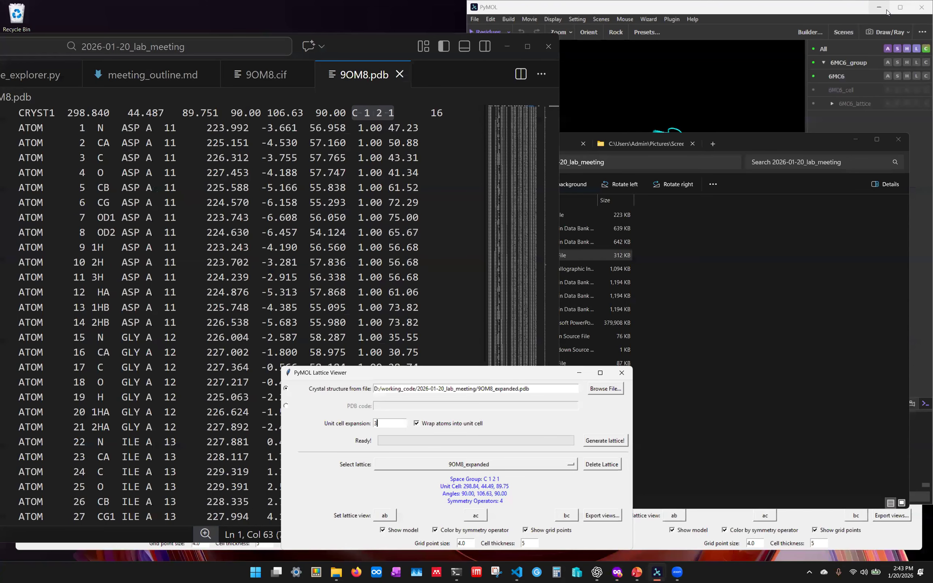
{"action": "left_click", "coordinate": [618, 572]}
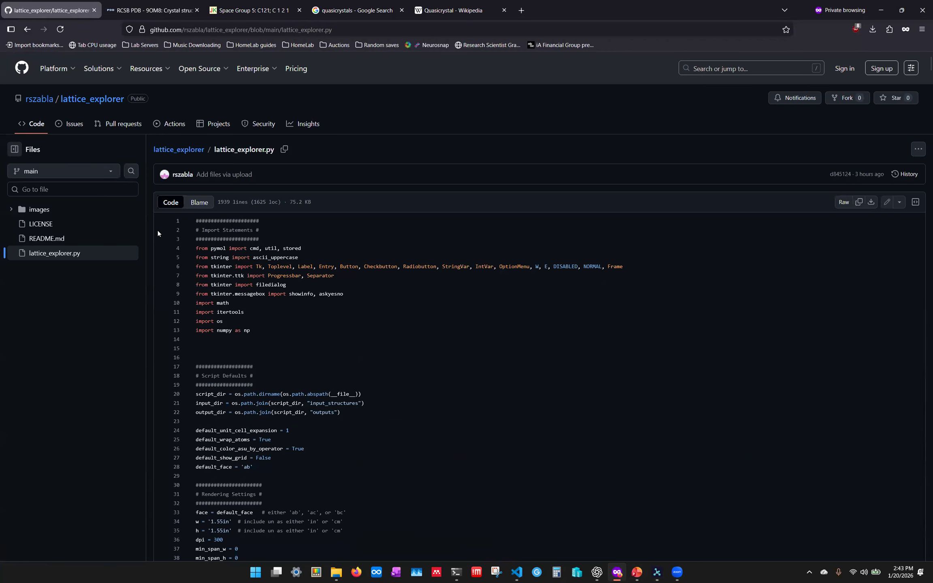
{"action": "left_click", "coordinate": [179, 151]}
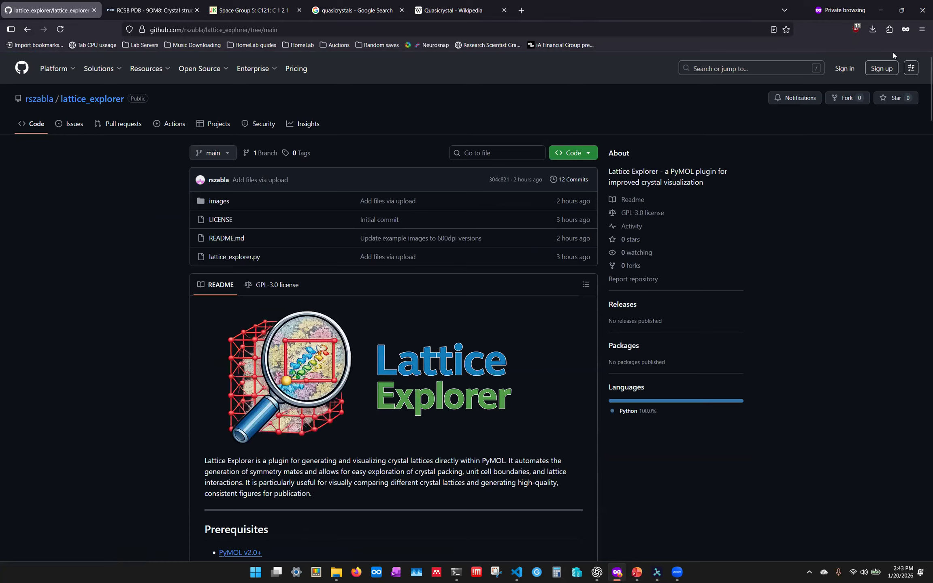
{"action": "left_click", "coordinate": [882, 11]}
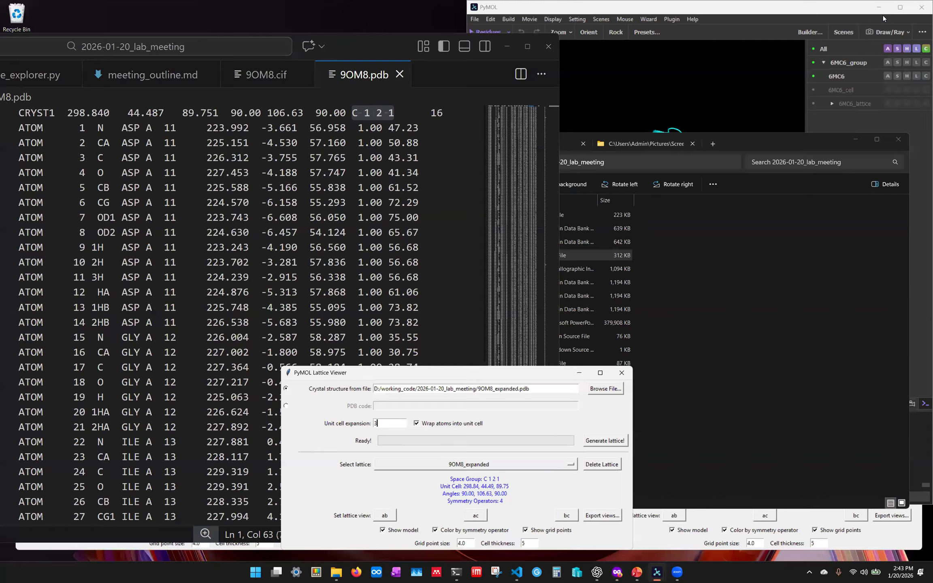
{"action": "left_click", "coordinate": [814, 316]}
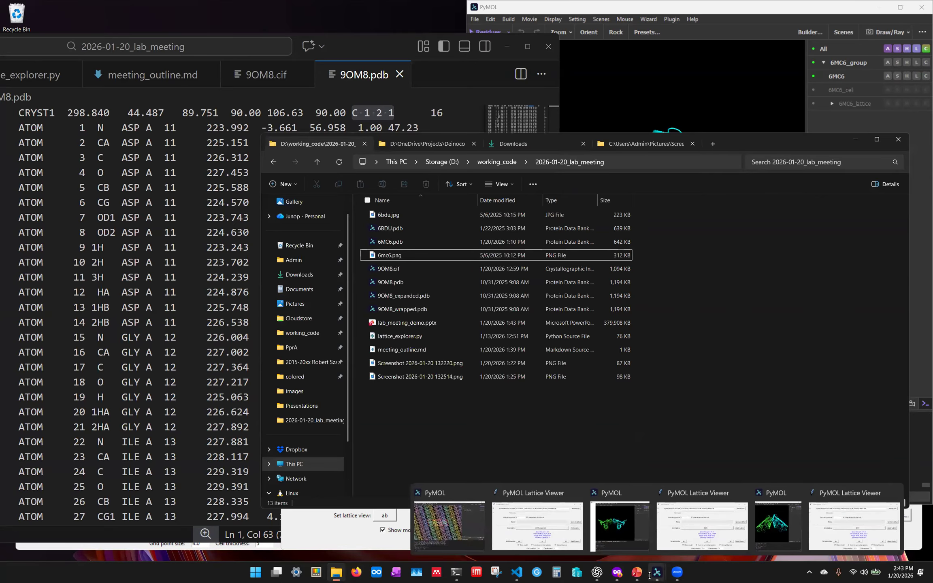
{"action": "left_click", "coordinate": [617, 573]}
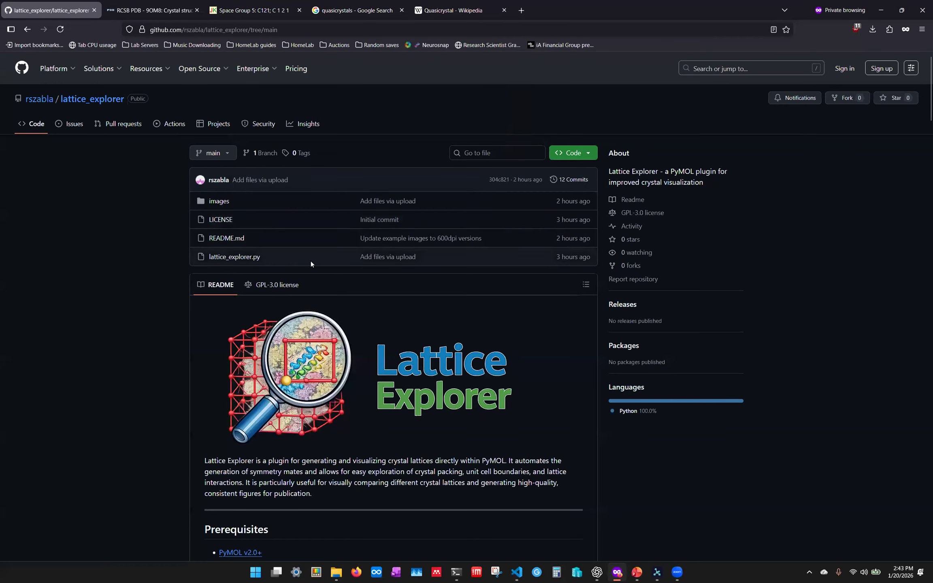
- Open lattice_explorer.py in the repository and look through its source code
{"action": "left_click", "coordinate": [235, 257]}
{"action": "scroll", "coordinate": [499, 294], "scroll_direction": "down", "scroll_amount": 15}
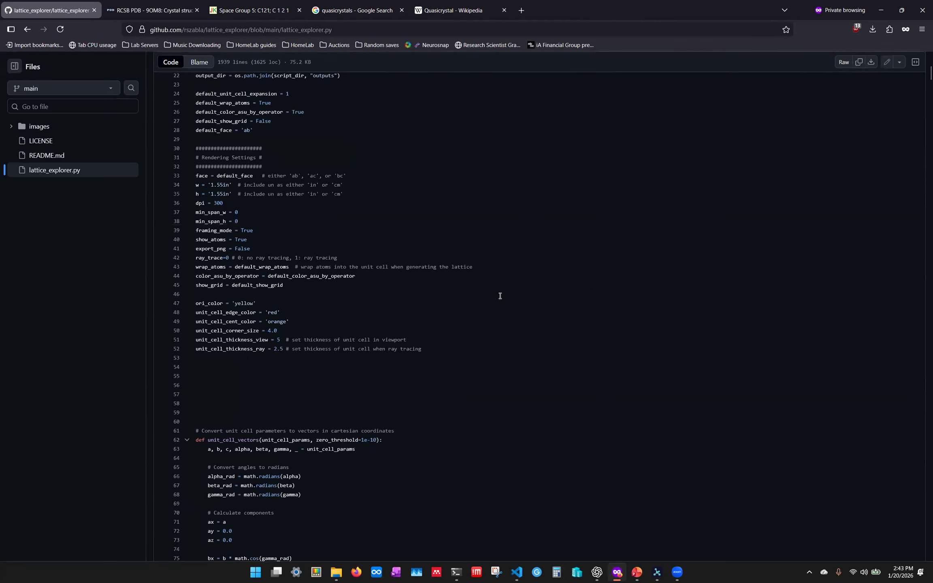
{"action": "scroll", "coordinate": [500, 295], "scroll_direction": "down", "scroll_amount": 20}
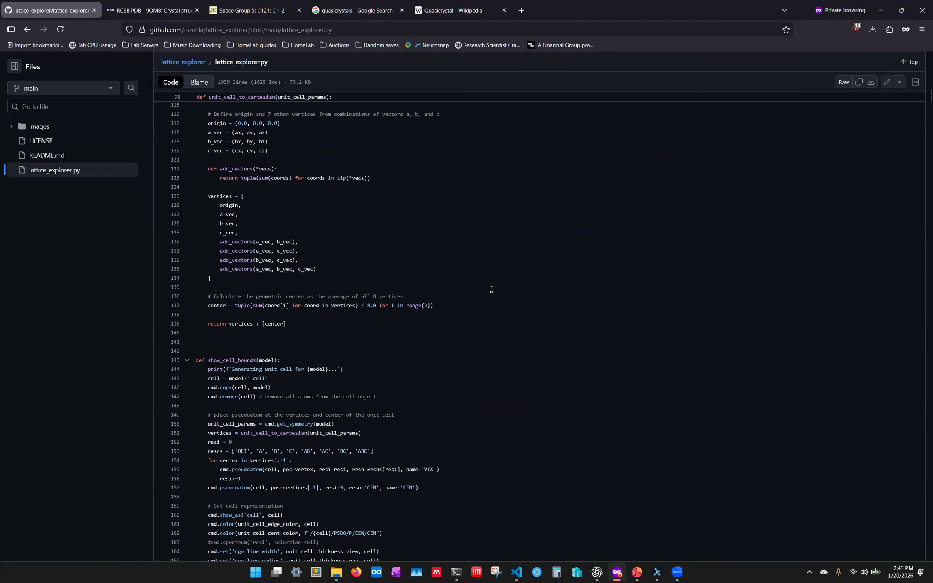
{"action": "scroll", "coordinate": [491, 289], "scroll_direction": "down", "scroll_amount": 20}
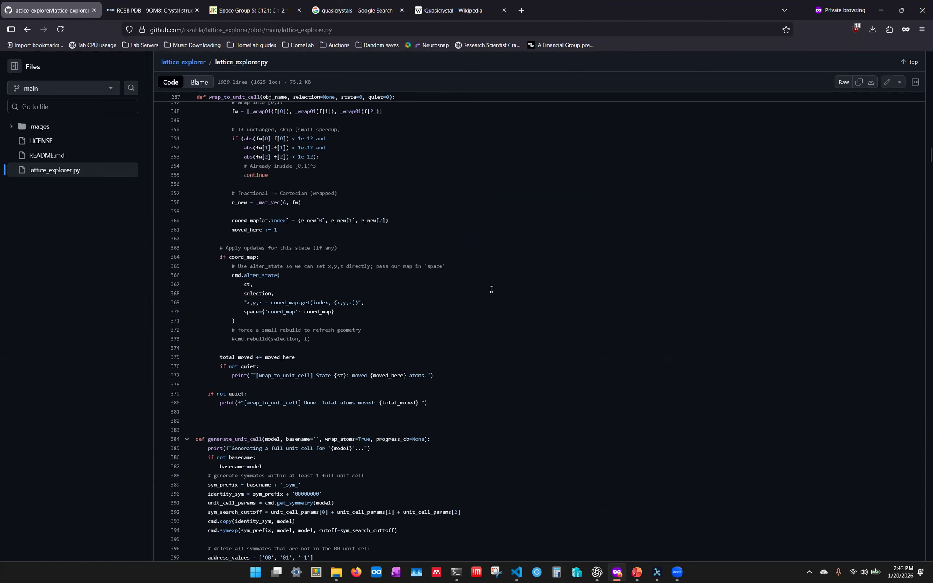
{"action": "scroll", "coordinate": [491, 290], "scroll_direction": "down", "scroll_amount": 20}
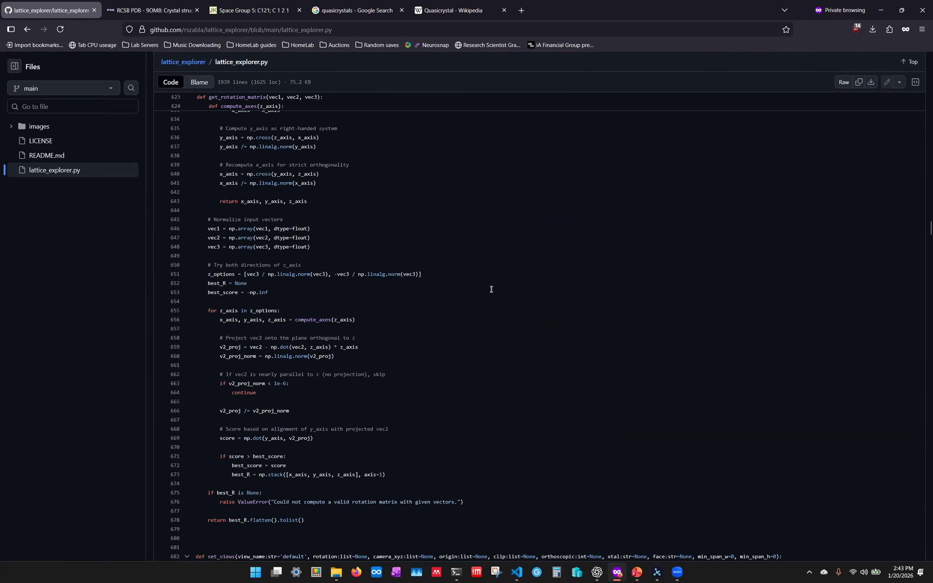
- Minimize all open windows and launch a new PyMOL session
{"action": "left_click", "coordinate": [880, 12]}
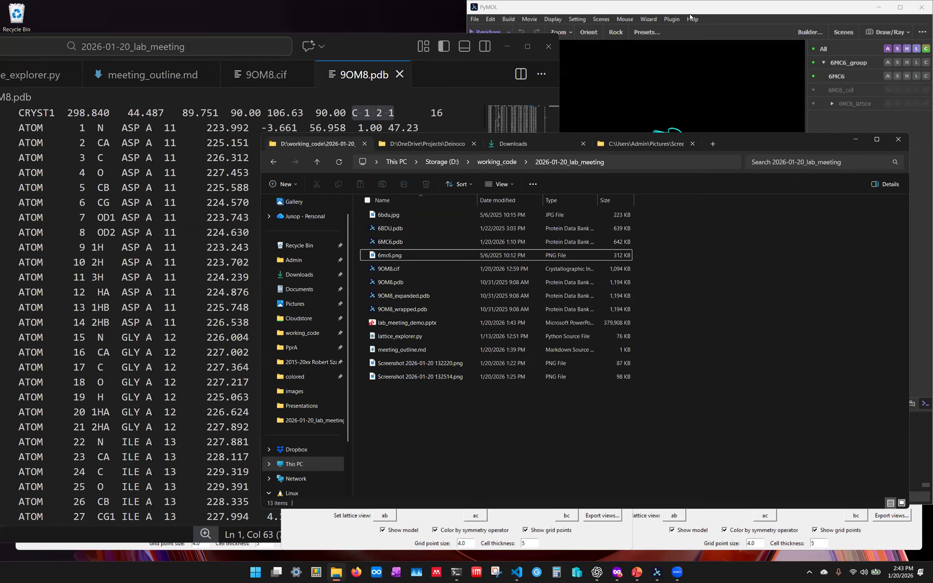
{"action": "key", "text": "super"}
{"action": "key", "text": "super"}
{"action": "key", "text": "super+d"}
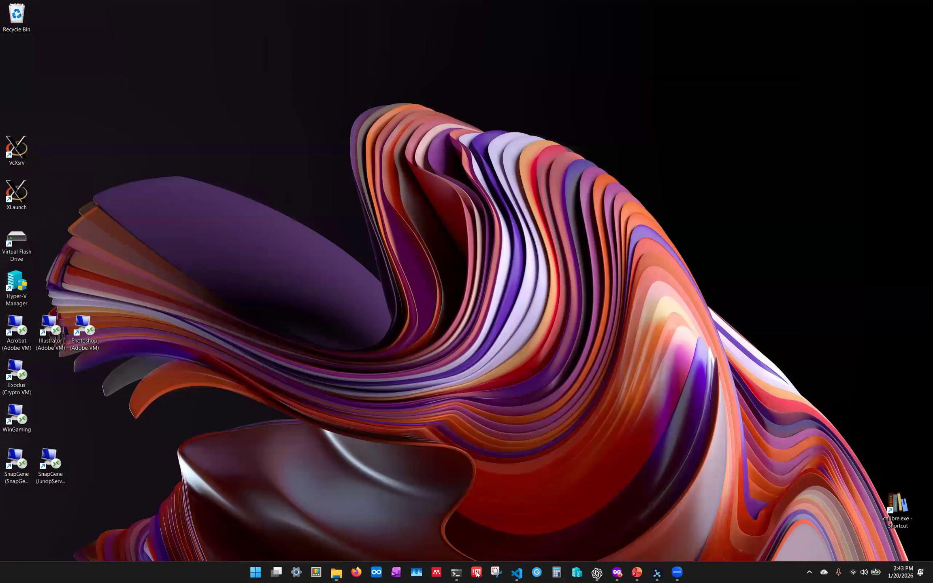
{"action": "left_click", "coordinate": [253, 572]}
{"action": "type", "text": "pymol"}
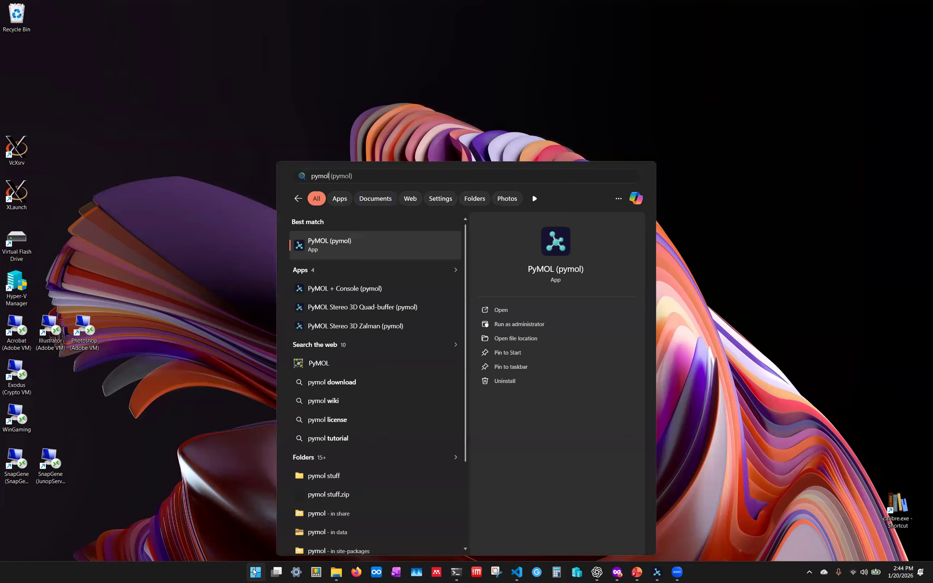
{"action": "key", "text": "Return"}
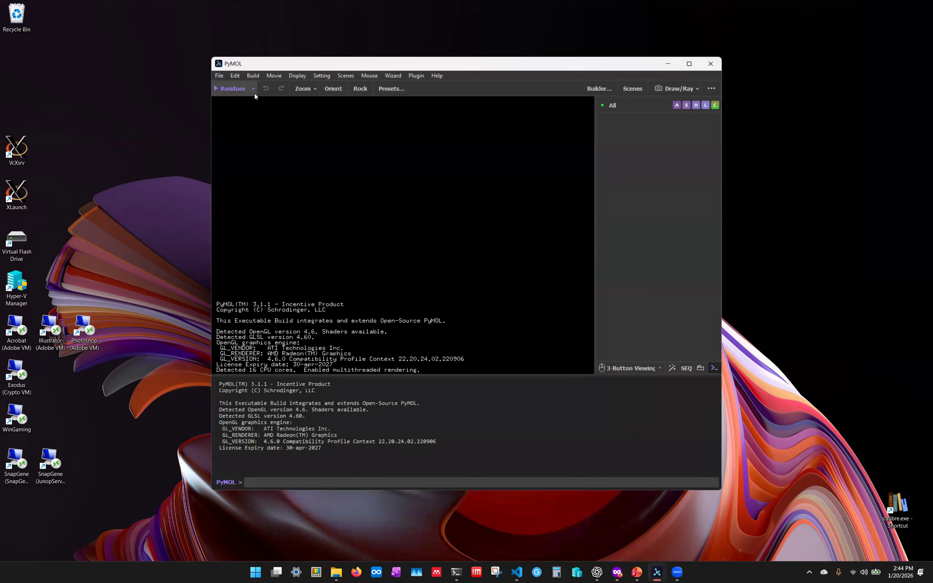
- Run the lattice_explorer.py script from the 2026-01-20_lab_meeting folder in the new PyMOL session
{"action": "left_click", "coordinate": [217, 76]}
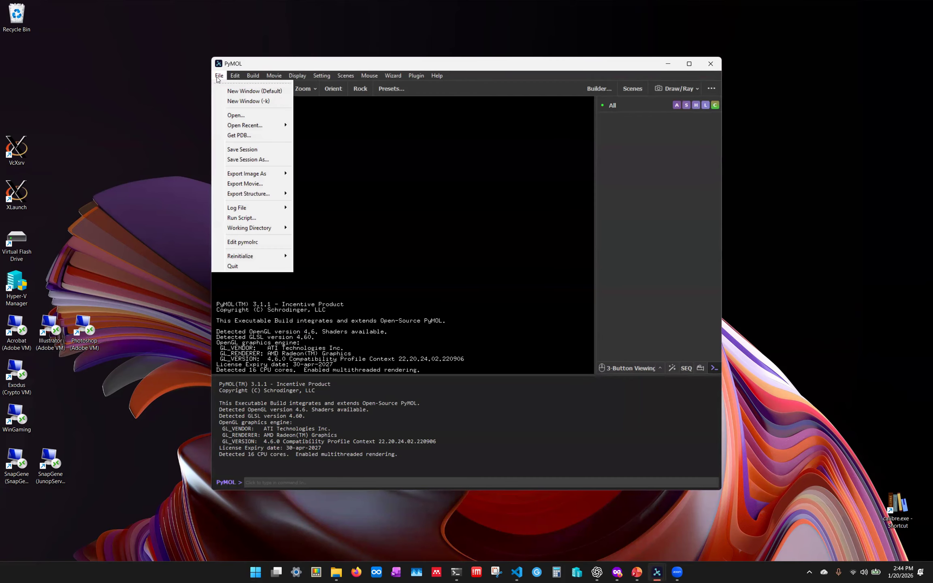
{"action": "left_click", "coordinate": [248, 218]}
{"action": "scroll", "coordinate": [259, 271], "scroll_direction": "down", "scroll_amount": 3}
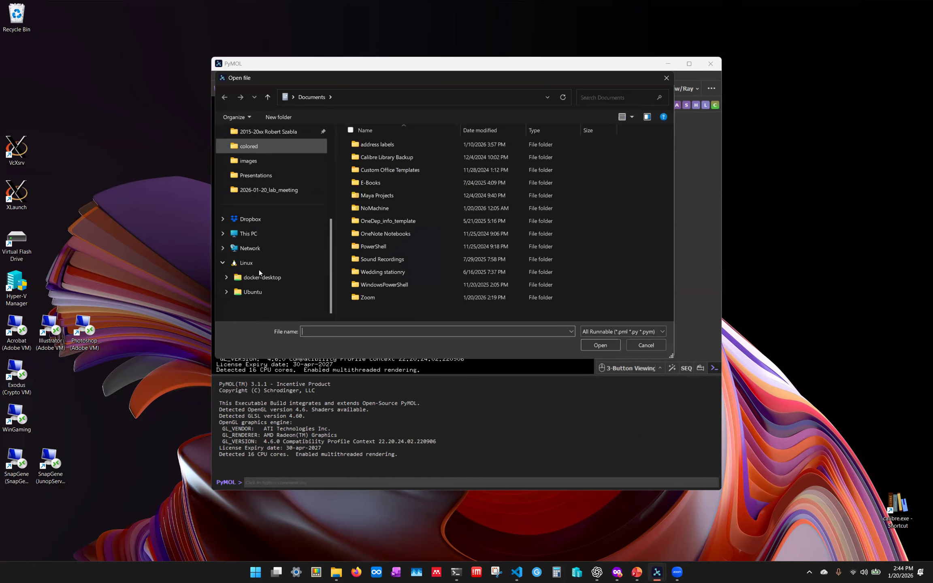
{"action": "left_click", "coordinate": [261, 192]}
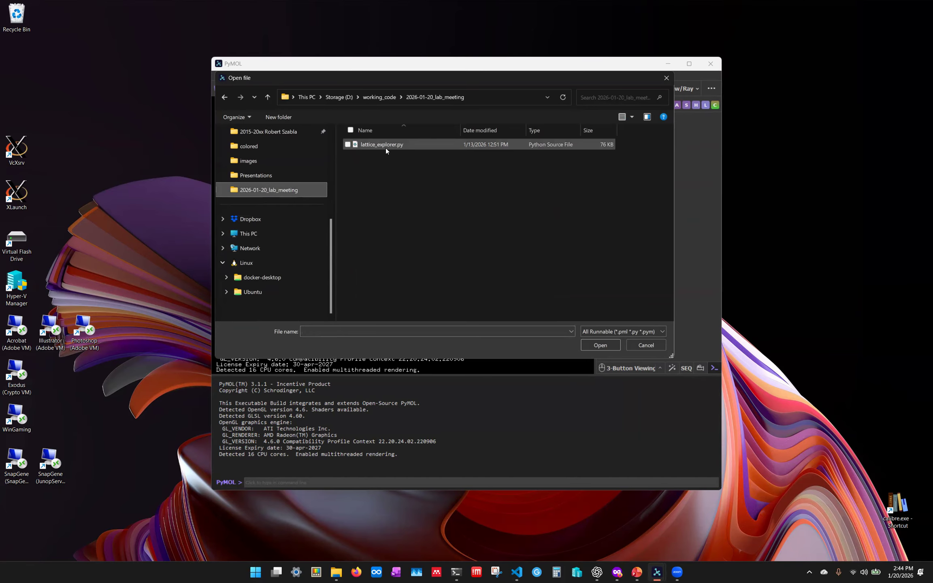
{"action": "left_click", "coordinate": [386, 146]}
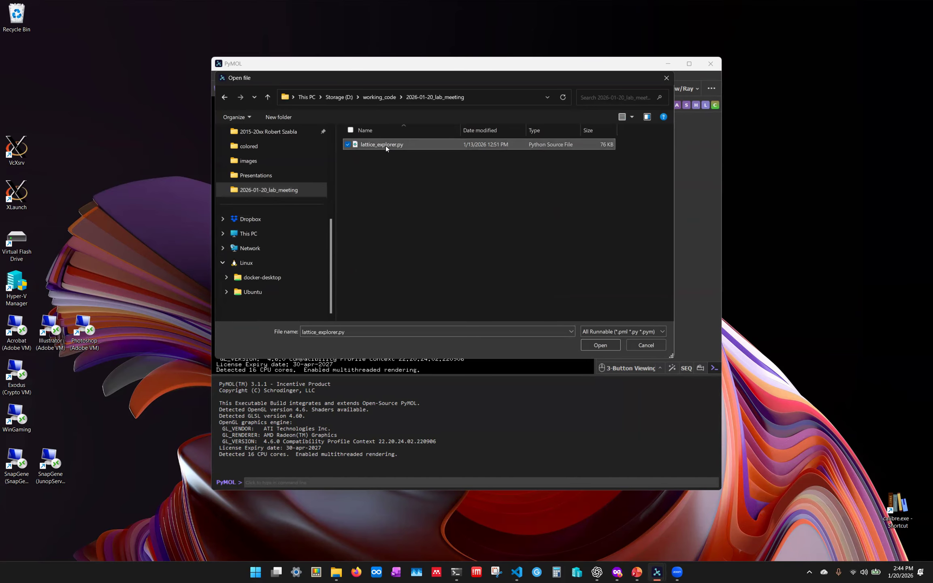
{"action": "left_click", "coordinate": [600, 348]}
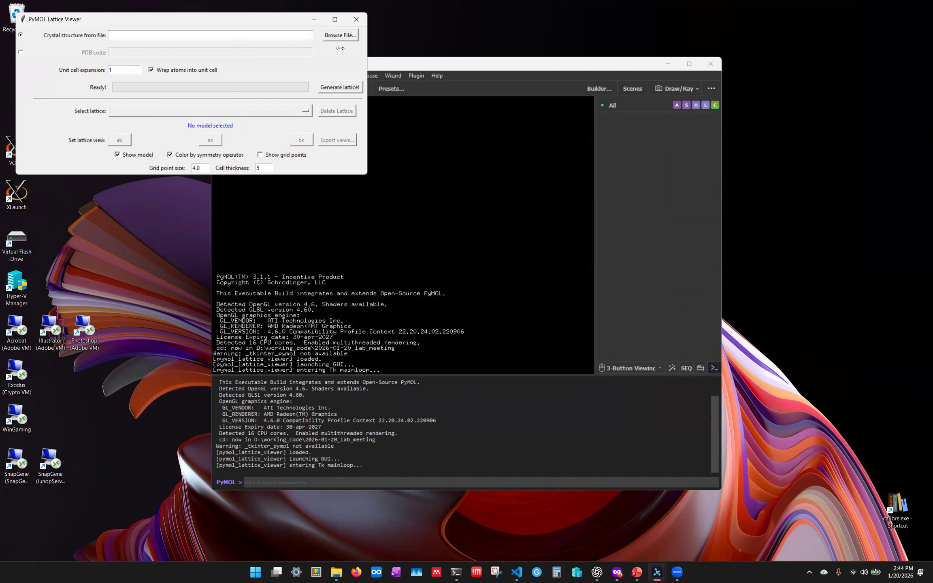
- Reposition the PyMOL window and the Lattice Viewer window so both can be seen
{"action": "left_click_drag", "start_coordinate": [466, 65], "coordinate": [565, 70]}
{"action": "left_click", "coordinate": [152, 24]}
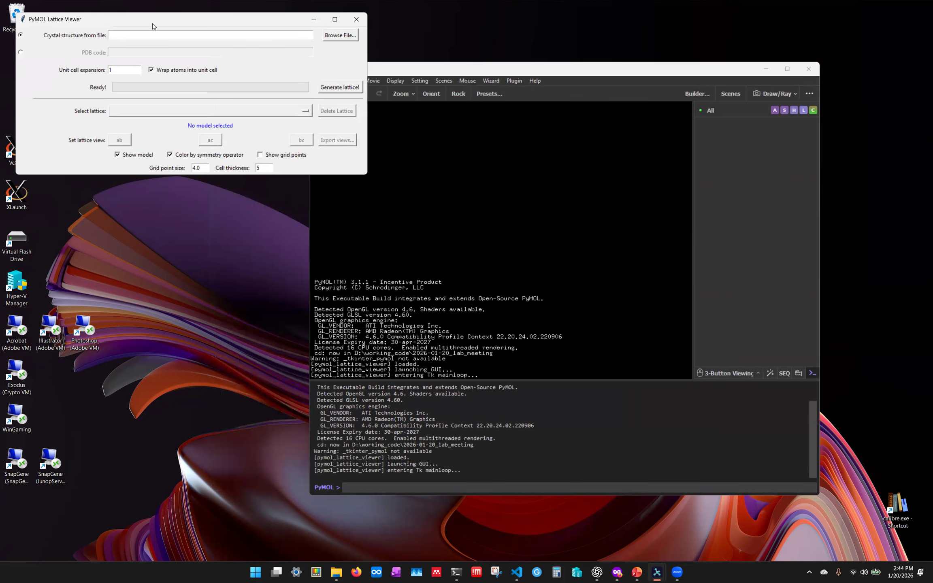
{"action": "left_click_drag", "start_coordinate": [152, 23], "coordinate": [230, 173]}
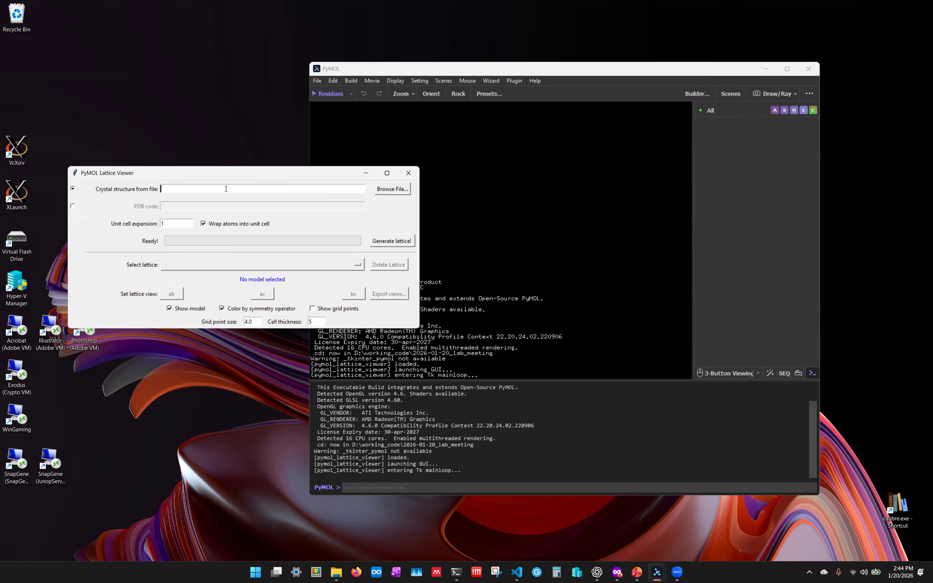
- Use a PDB code as the structure source and generate the lattice for 6bdu
{"action": "left_click", "coordinate": [73, 207]}
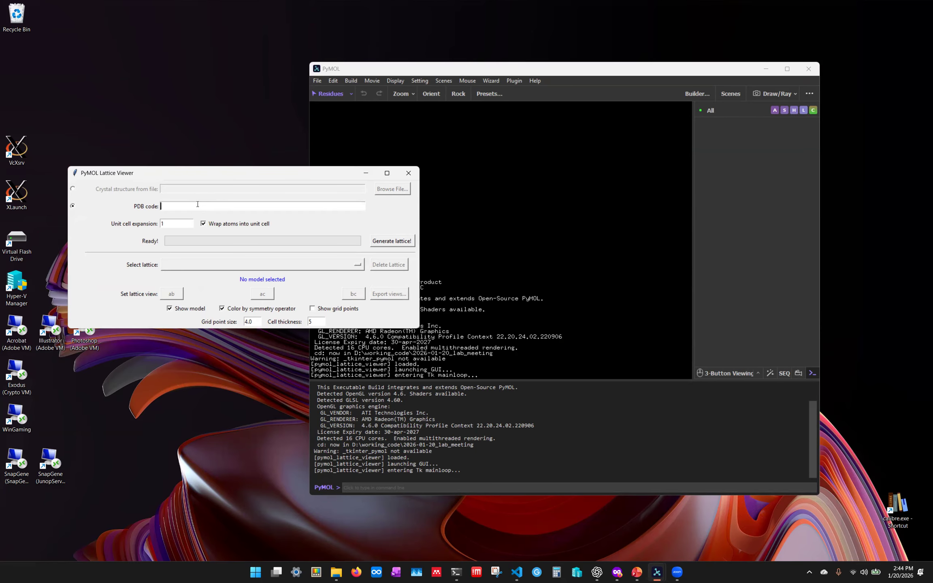
{"action": "type", "text": "6bdu"}
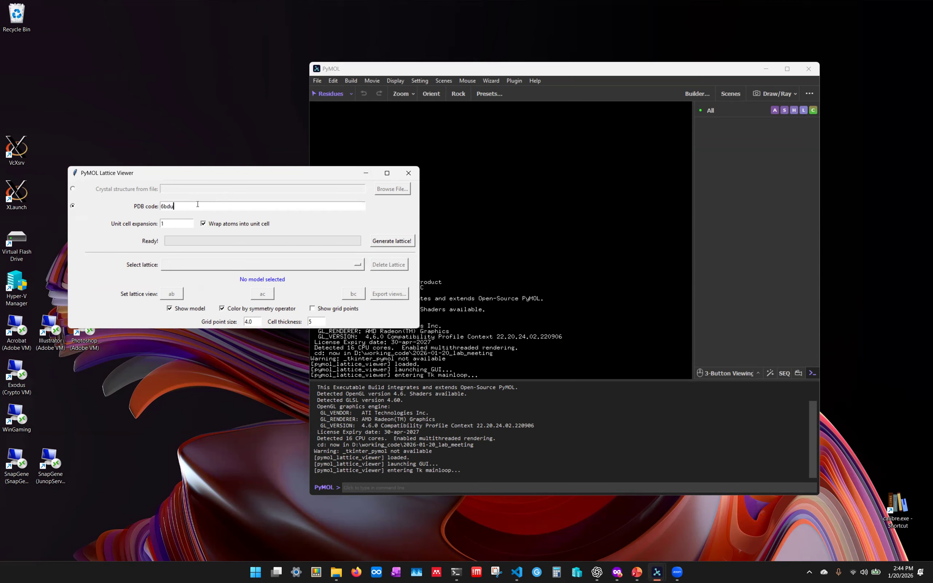
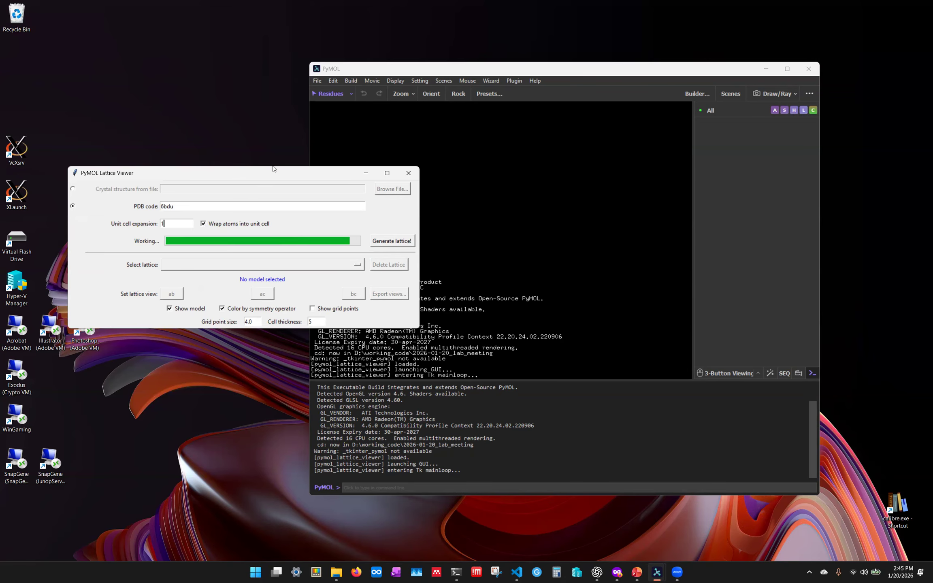
- Move and enlarge the PyMOL window, and rotate the 6bdu lattice to look along its open channels
{"action": "left_click", "coordinate": [610, 69]}
{"action": "left_click_drag", "start_coordinate": [610, 71], "coordinate": [635, 64]}
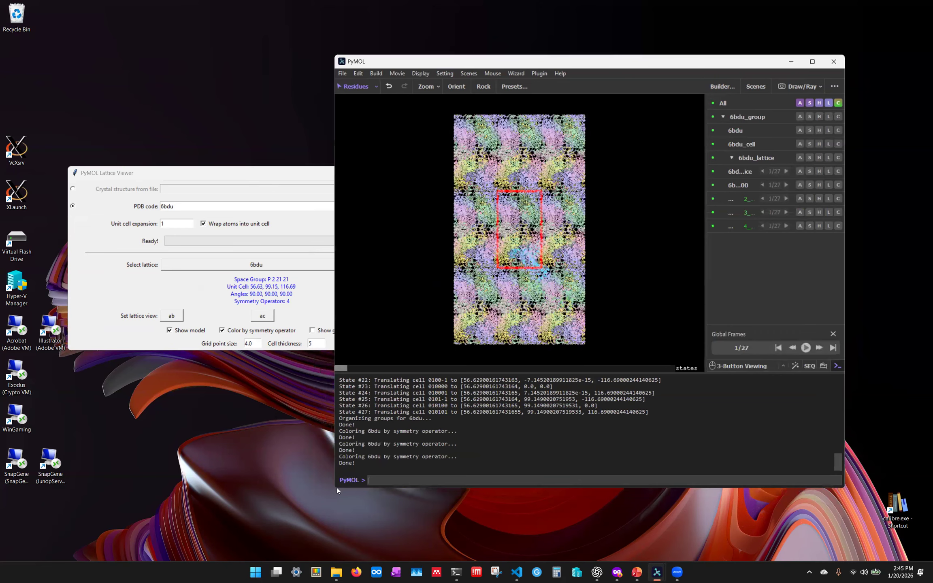
{"action": "left_click_drag", "start_coordinate": [337, 488], "coordinate": [292, 522]}
{"action": "left_click_drag", "start_coordinate": [585, 255], "coordinate": [504, 243]}
{"action": "left_click_drag", "start_coordinate": [548, 144], "coordinate": [524, 242]}
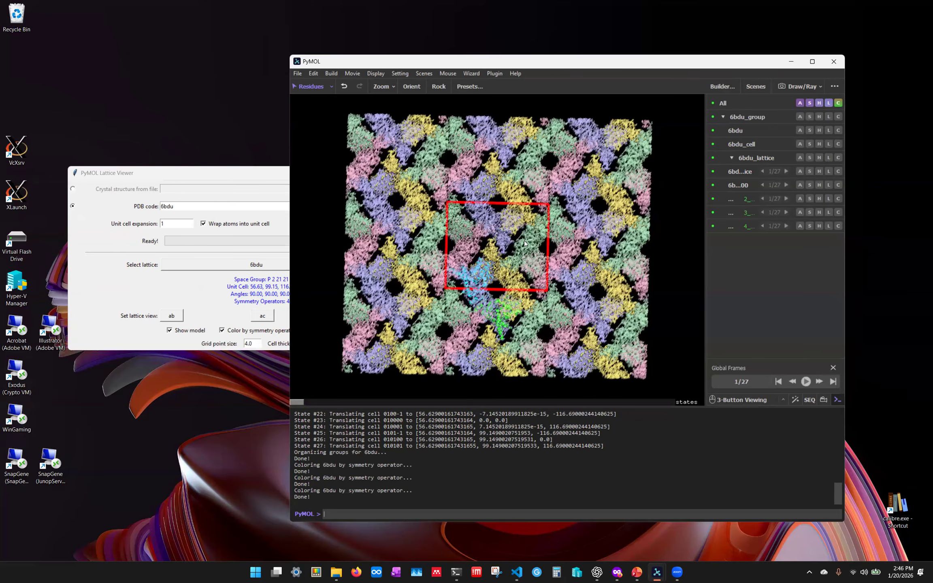
- Bring the Lattice Viewer window to the front and move it away from the displayed lattice
{"action": "left_click", "coordinate": [113, 346]}
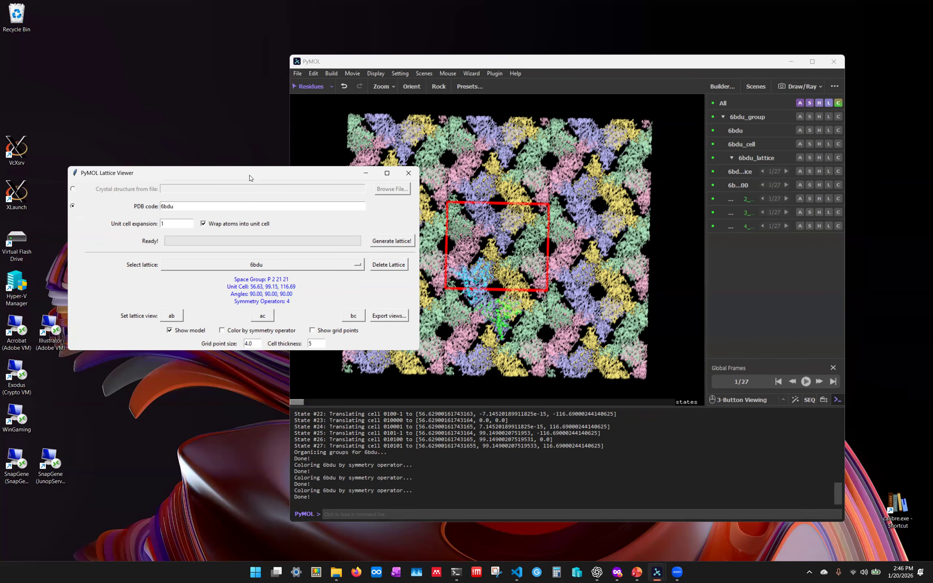
{"action": "left_click_drag", "start_coordinate": [249, 177], "coordinate": [217, 178]}
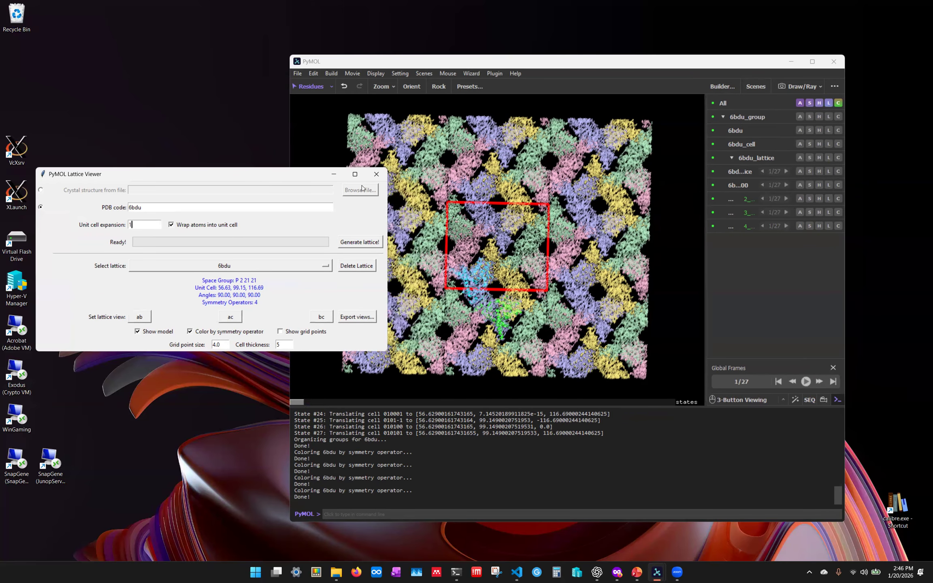
{"action": "mouse_move", "coordinate": [212, 174]}
{"action": "left_mouse_down"}
{"action": "mouse_move", "coordinate": [213, 191]}
{"action": "mouse_move", "coordinate": [204, 183]}
{"action": "left_mouse_up"}
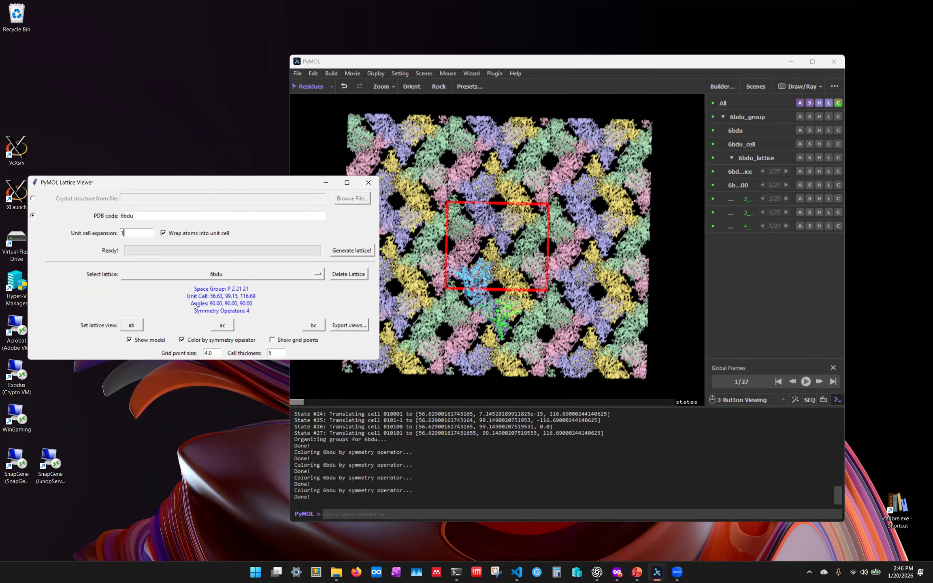
- Turn off coloring by symmetry operator for the 6bdu lattice to compare the display, and turn it back on
{"action": "left_click", "coordinate": [181, 340]}
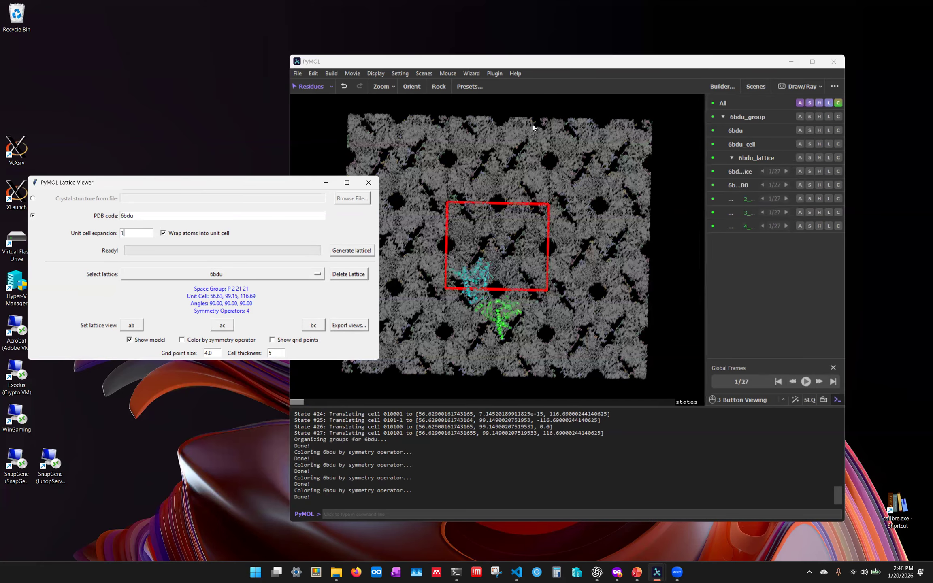
{"action": "left_click", "coordinate": [502, 244]}
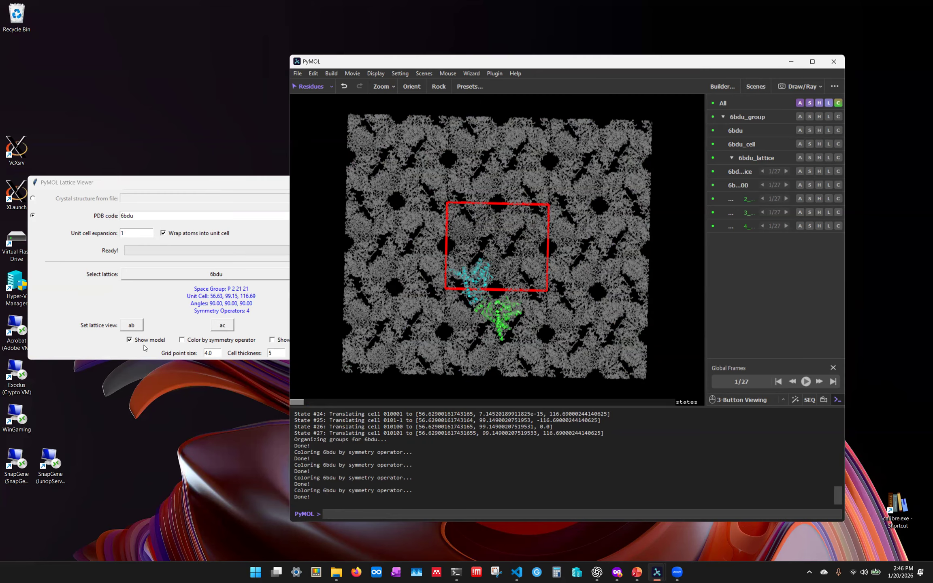
{"action": "left_click", "coordinate": [182, 342]}
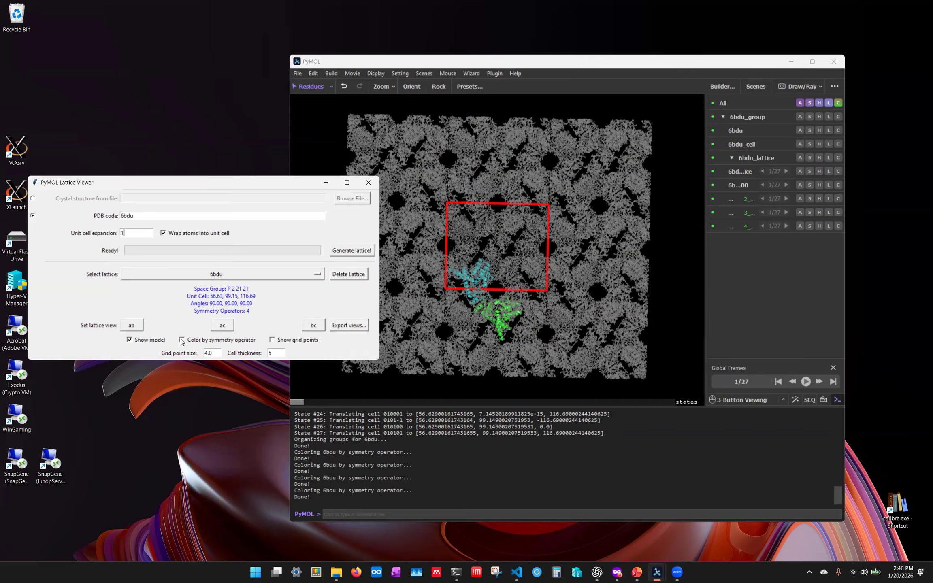
{"action": "left_click", "coordinate": [182, 342]}
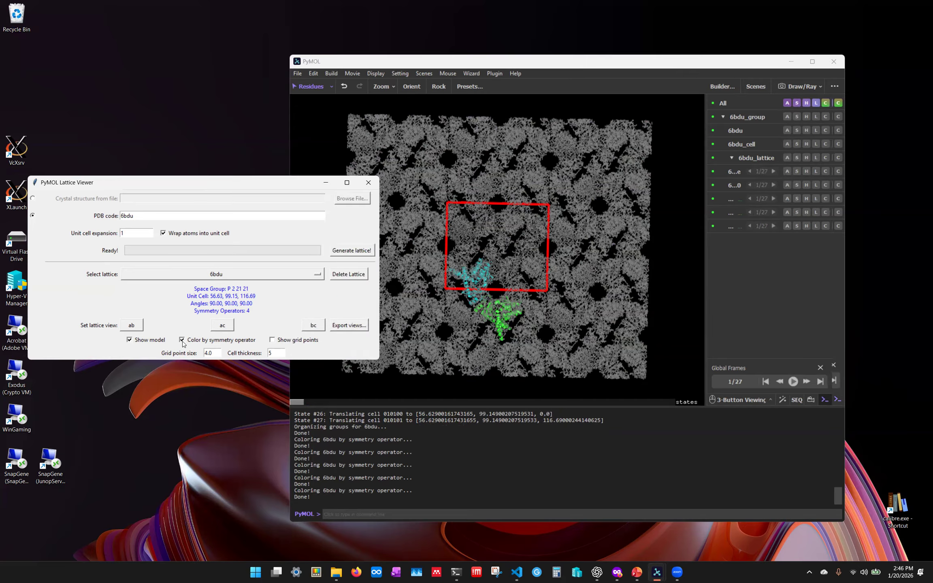
- Show the grid points of the 6bdu lattice and rotate the model to inspect them in 3D
{"action": "left_click", "coordinate": [273, 341]}
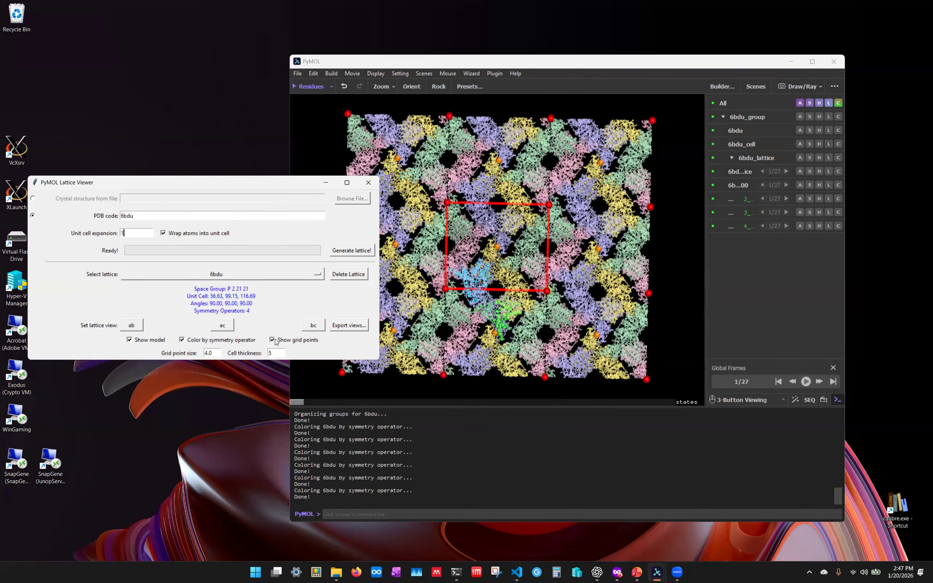
{"action": "left_click_drag", "start_coordinate": [412, 144], "coordinate": [537, 221]}
{"action": "left_click", "coordinate": [87, 328]}
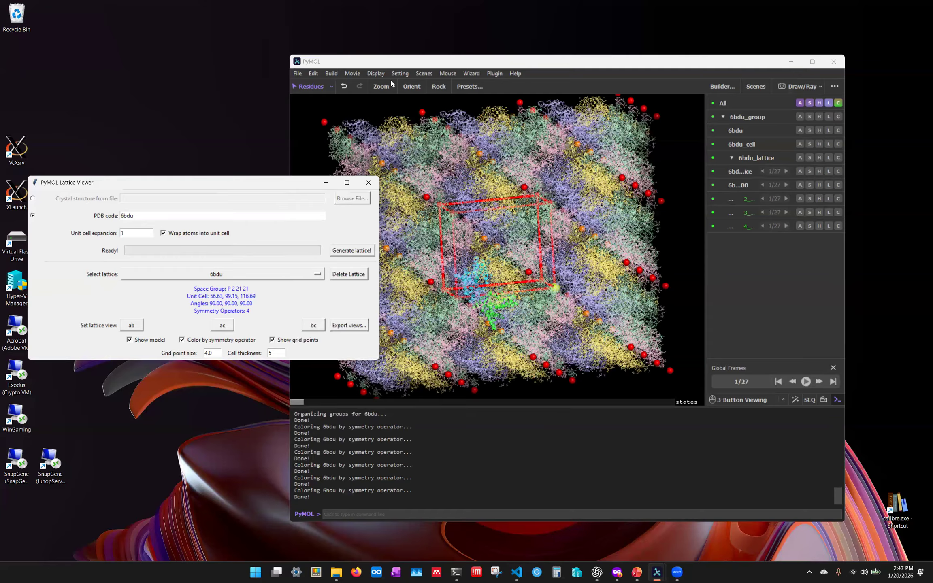
{"action": "left_click_drag", "start_coordinate": [537, 298], "coordinate": [349, 287]}
- Set the 6bdu lattice to the ab view, and switch it to the ac view
{"action": "left_click", "coordinate": [129, 326]}
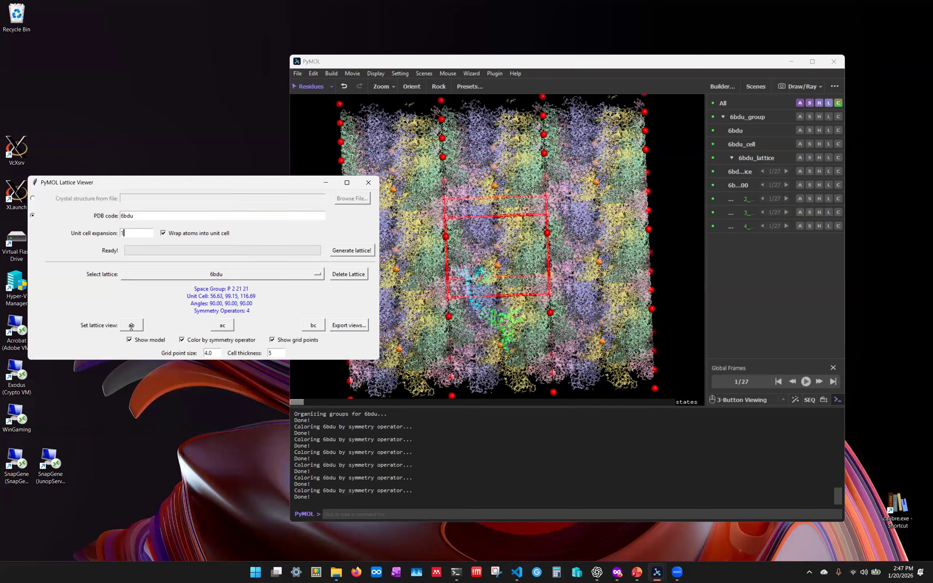
{"action": "left_click", "coordinate": [131, 326]}
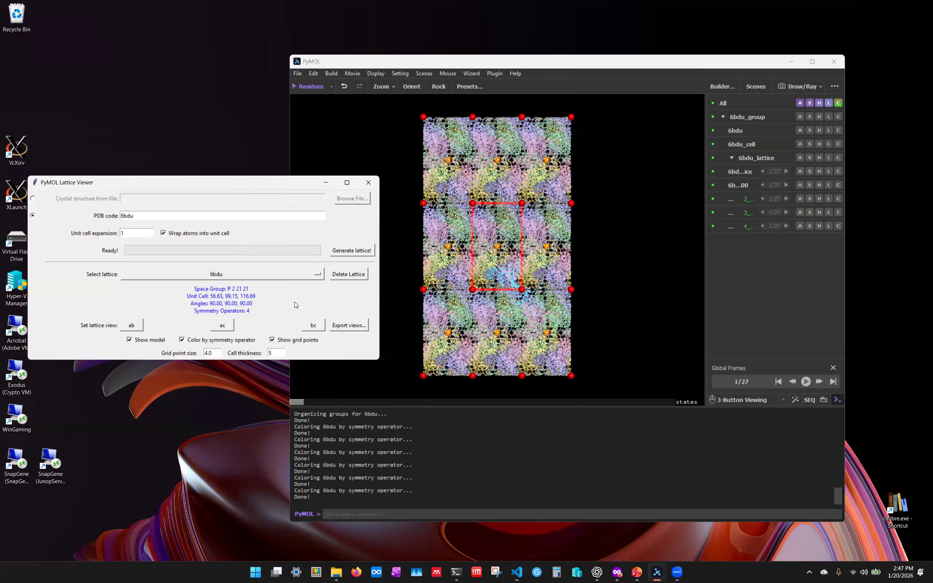
{"action": "left_click", "coordinate": [222, 325]}
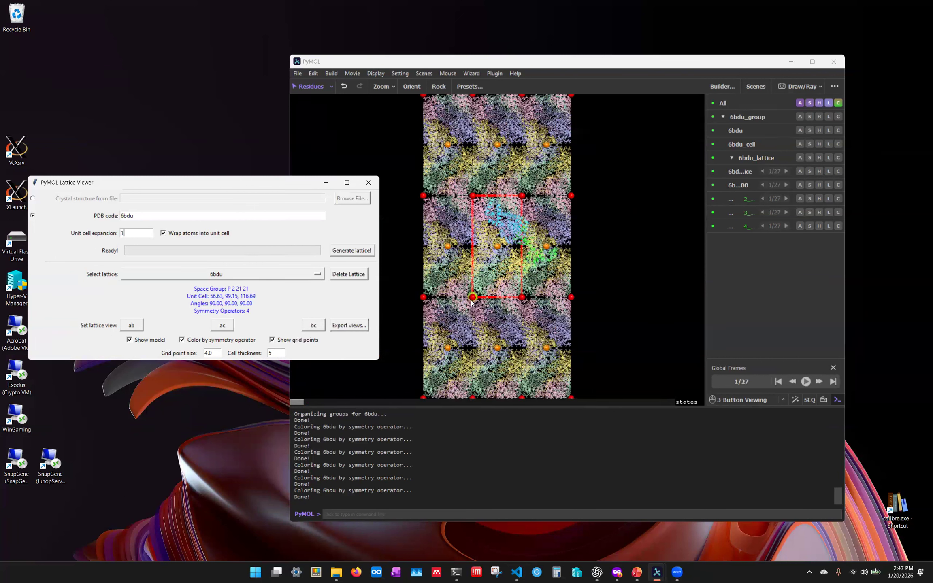
- Set the 6bdu lattice to the bc view, move the Lattice Viewer window aside, and close this PyMOL session
{"action": "left_click", "coordinate": [314, 326]}
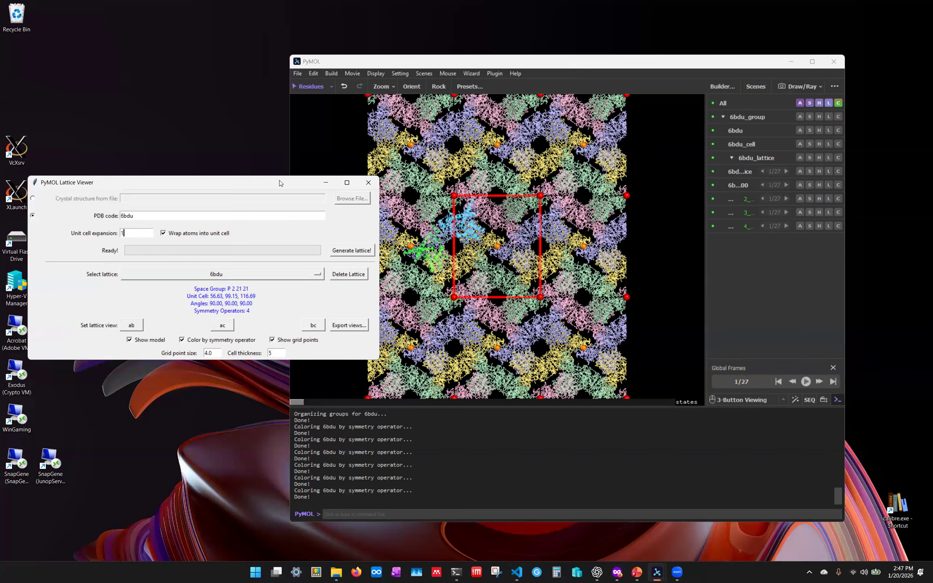
{"action": "left_click_drag", "start_coordinate": [279, 183], "coordinate": [264, 177]}
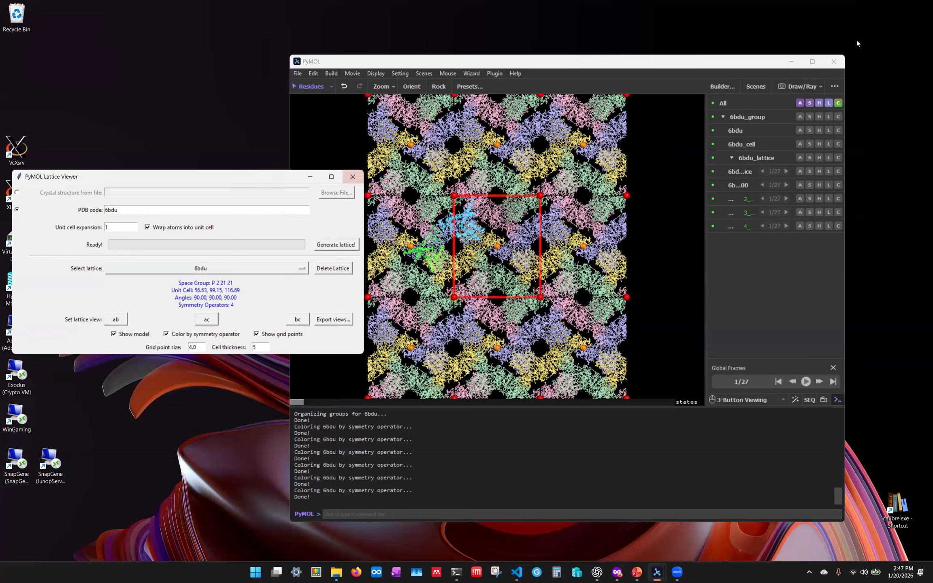
{"action": "left_click", "coordinate": [833, 60]}
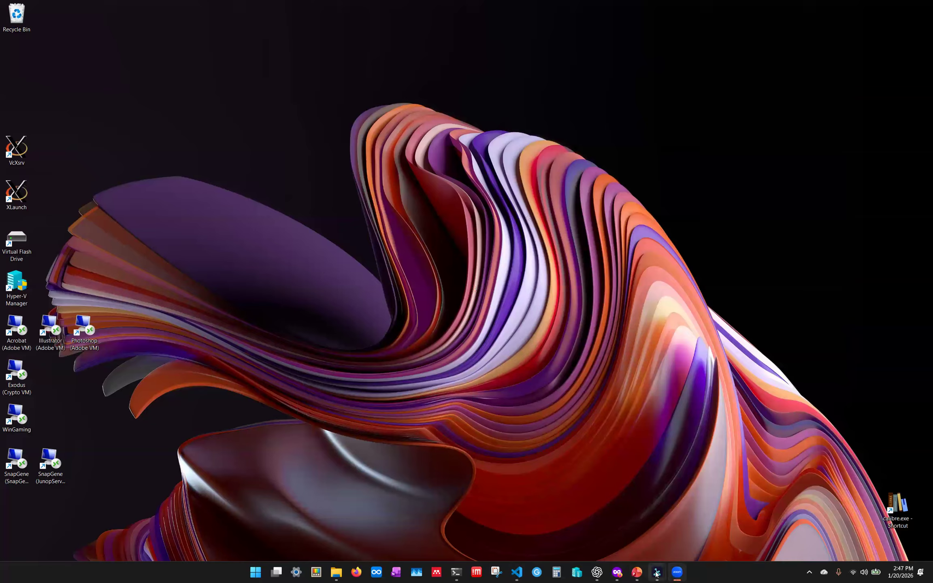
- Switch to lab_meeting_demo.pptx in PowerPoint, review the 6BDU and 6MC6 crystallization conditions on slide 1, and minimize the presentation
{"action": "mouse_move", "coordinate": [657, 574]}
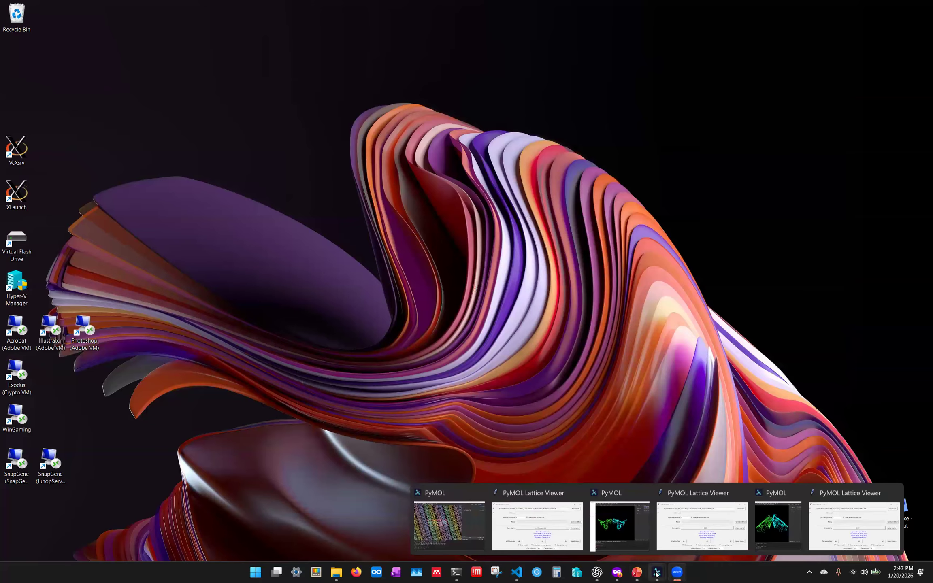
{"action": "left_click", "coordinate": [636, 574]}
{"action": "scroll", "coordinate": [75, 155], "scroll_direction": "up", "scroll_amount": 5}
{"action": "left_click", "coordinate": [75, 155]}
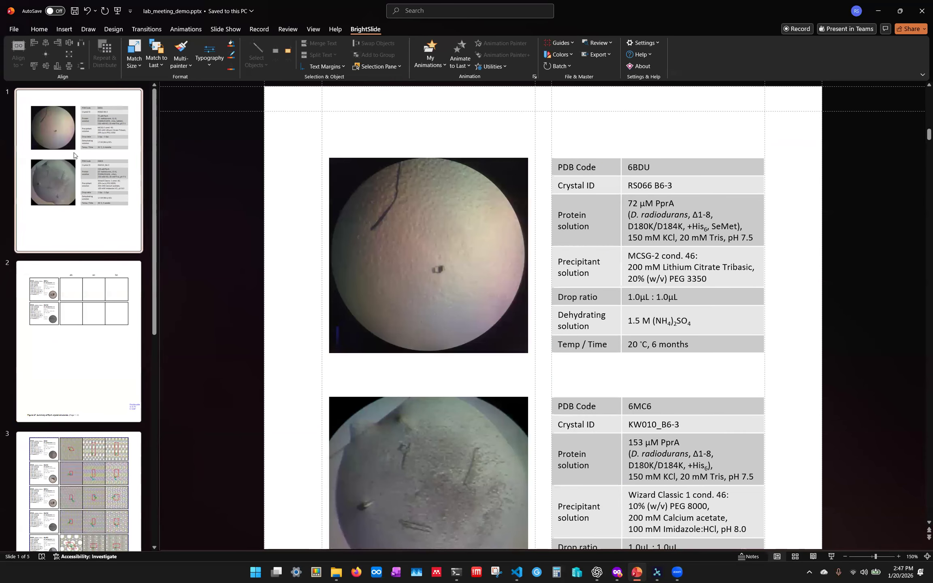
{"action": "scroll", "coordinate": [788, 283], "scroll_direction": "down", "scroll_amount": 3}
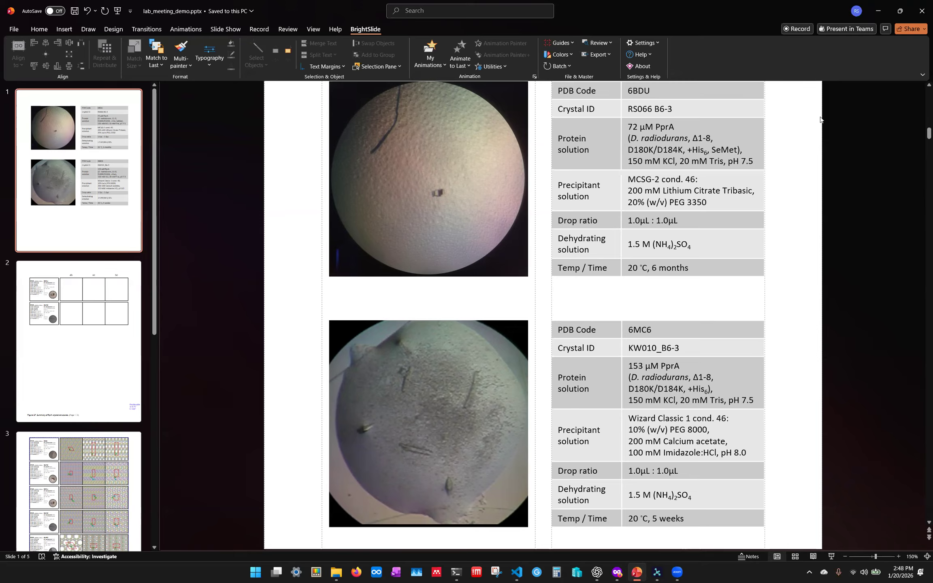
{"action": "left_click", "coordinate": [878, 11]}
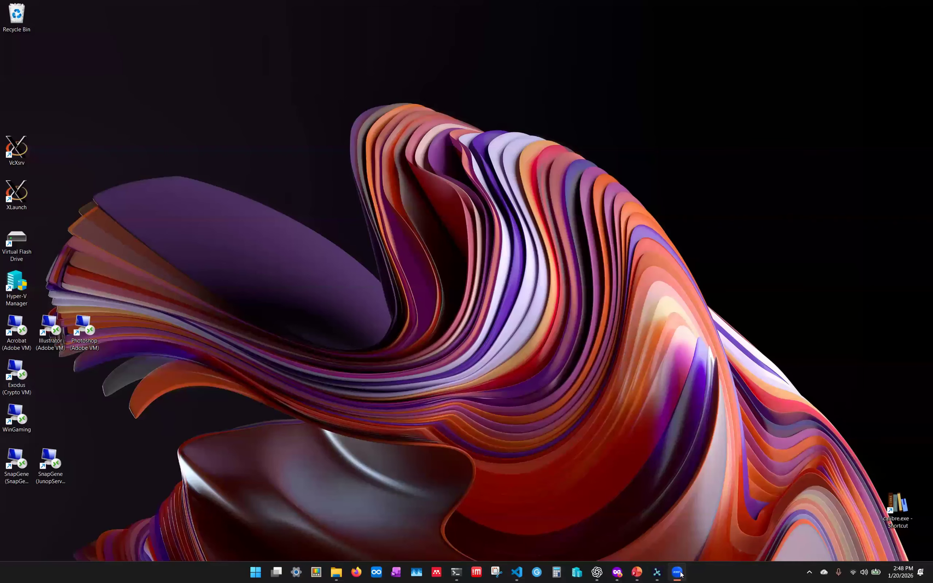
- Bring up the open 6BDU and 6MC6 PyMOL sessions side by side together with their Lattice Viewer windows
{"action": "mouse_move", "coordinate": [657, 572]}
{"action": "left_click", "coordinate": [628, 537]}
{"action": "left_click", "coordinate": [757, 541]}
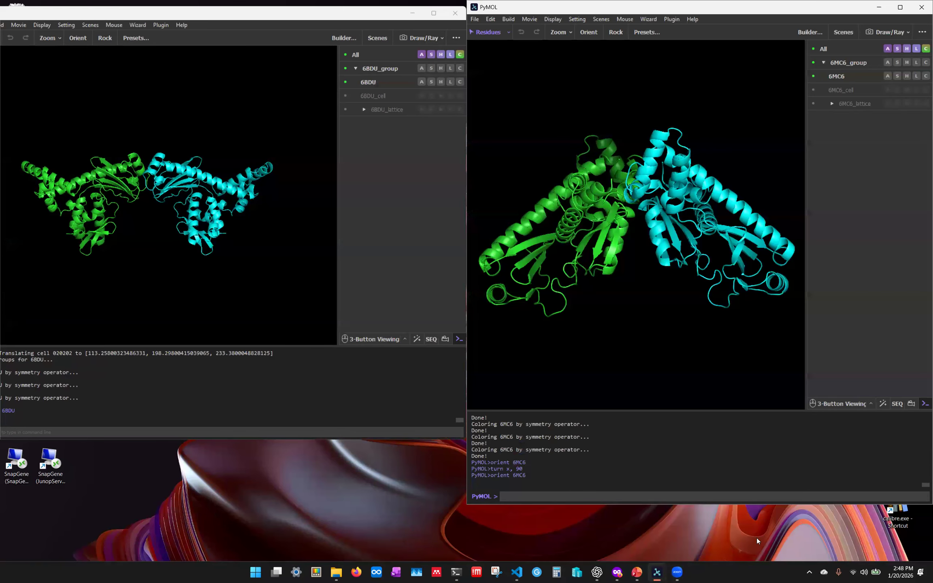
{"action": "left_click", "coordinate": [661, 574]}
{"action": "left_click", "coordinate": [685, 537]}
{"action": "left_click", "coordinate": [661, 572]}
{"action": "left_click", "coordinate": [537, 551]}
{"action": "left_click", "coordinate": [414, 225]}
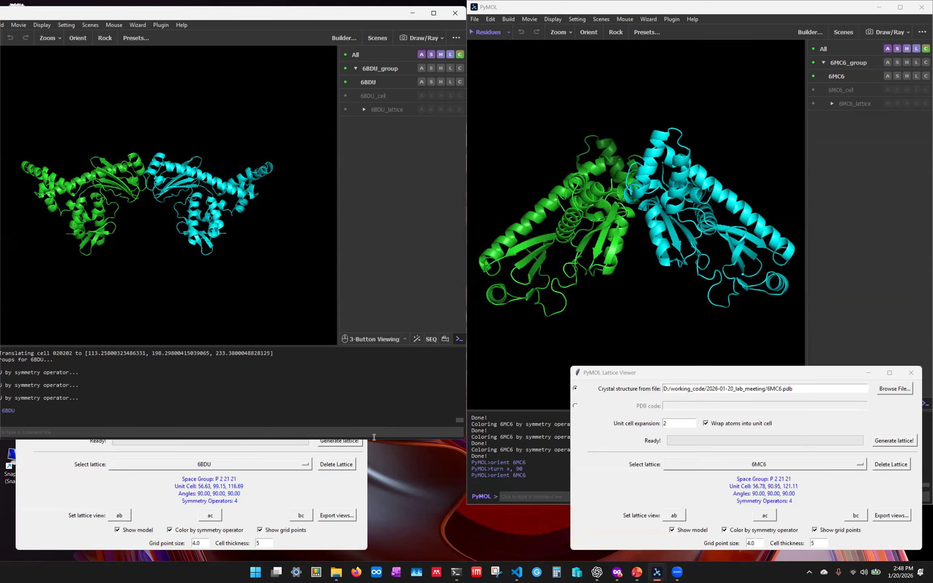
- Enlarge the 6BDU PyMOL window downward to about the height of the 6MC6 window, and bring the 6MC6 window forward
{"action": "left_click", "coordinate": [381, 436]}
{"action": "left_click_drag", "start_coordinate": [387, 439], "coordinate": [389, 503]}
{"action": "left_click", "coordinate": [841, 212]}
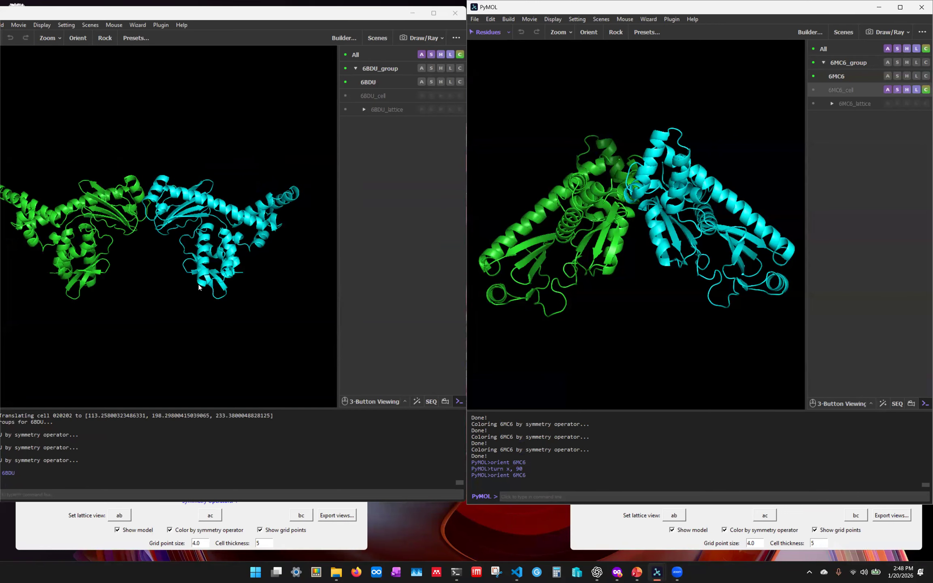
- Reposition the 6BDU dimer in its view and rotate both the 6BDU and 6MC6 dimers to compare their shapes
{"action": "right_click_drag", "start_coordinate": [175, 269], "coordinate": [173, 263]}
{"action": "middle_click_drag", "start_coordinate": [173, 263], "coordinate": [188, 265]}
{"action": "left_click_drag", "start_coordinate": [587, 215], "coordinate": [632, 217]}
{"action": "left_click_drag", "start_coordinate": [183, 152], "coordinate": [168, 214]}
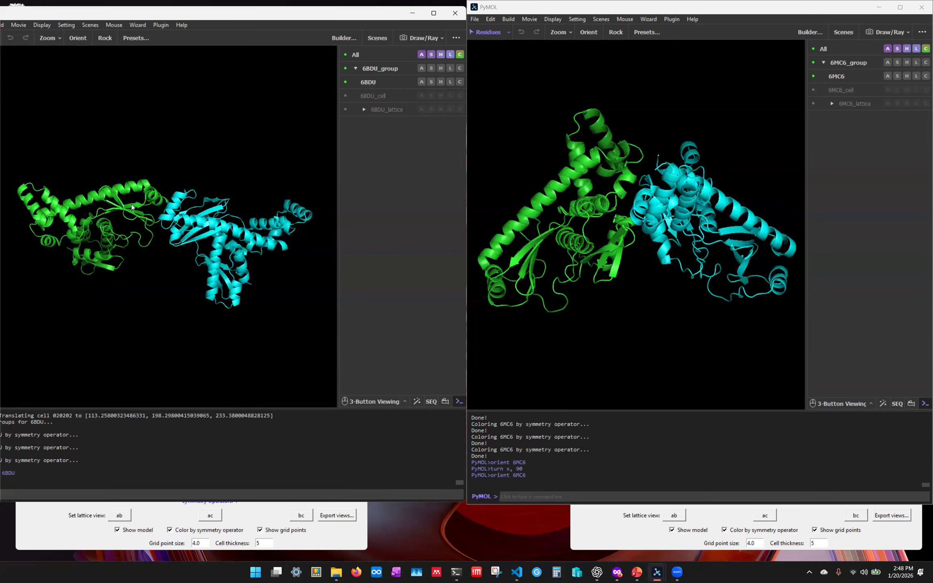
{"action": "left_click_drag", "start_coordinate": [170, 256], "coordinate": [178, 222]}
{"action": "left_click_drag", "start_coordinate": [636, 188], "coordinate": [640, 234]}
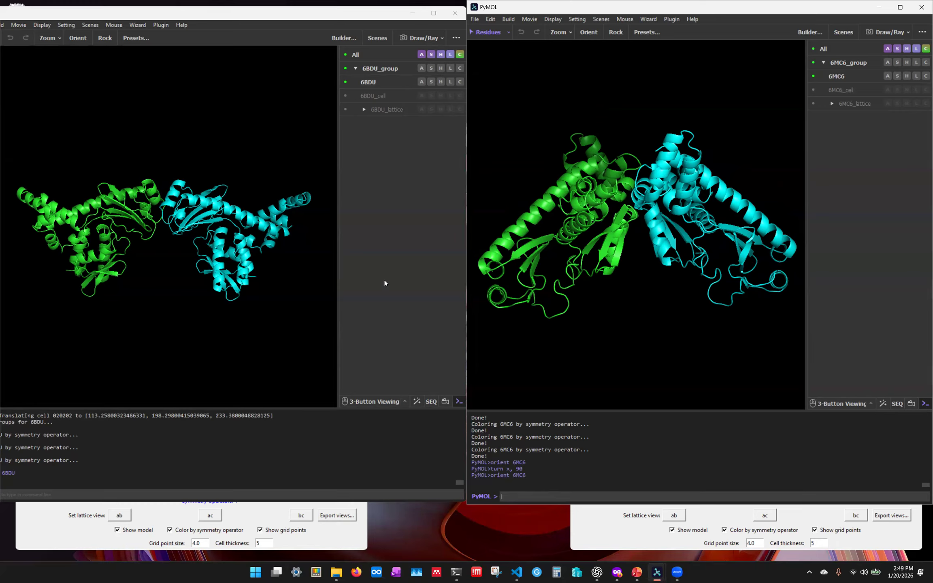
- Show the lattice and unit cell objects of both 6BDU and 6MC6, keeping their groups enabled
{"action": "left_click", "coordinate": [395, 278]}
{"action": "left_click", "coordinate": [380, 109]}
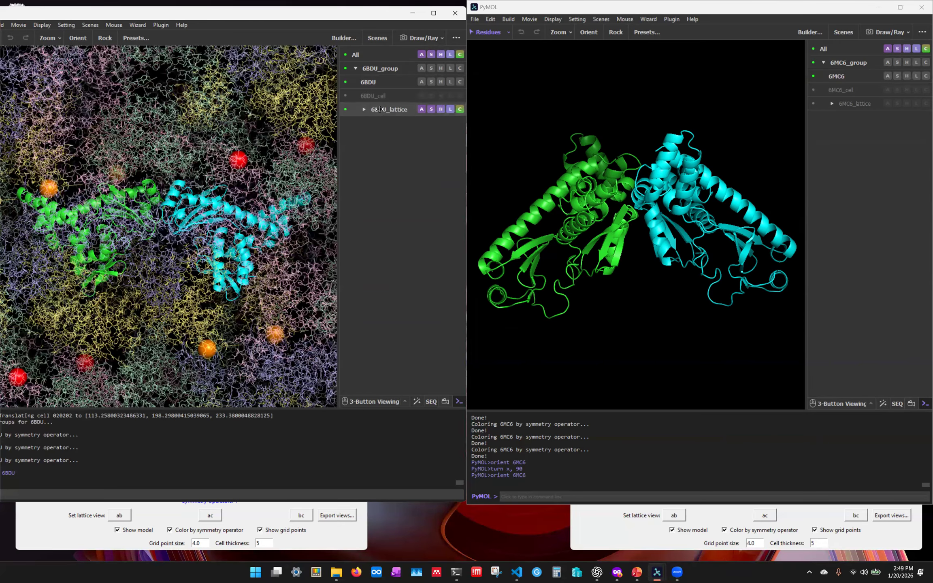
{"action": "left_click", "coordinate": [387, 68]}
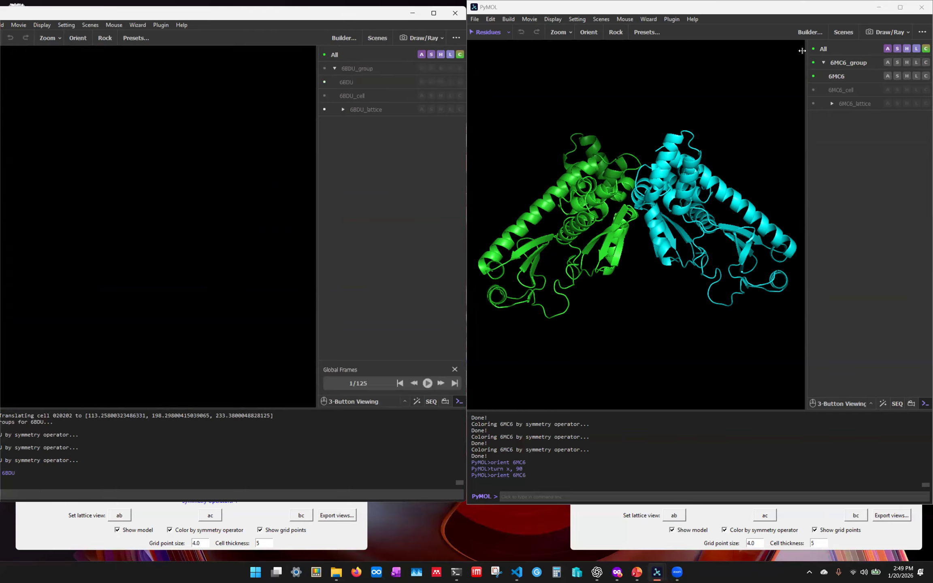
{"action": "left_click", "coordinate": [374, 82]}
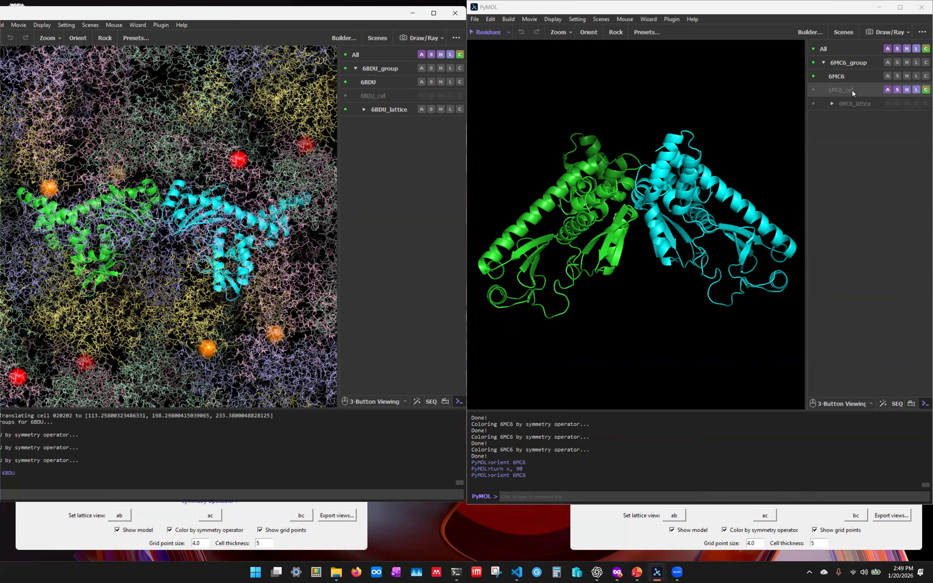
{"action": "left_click", "coordinate": [853, 101]}
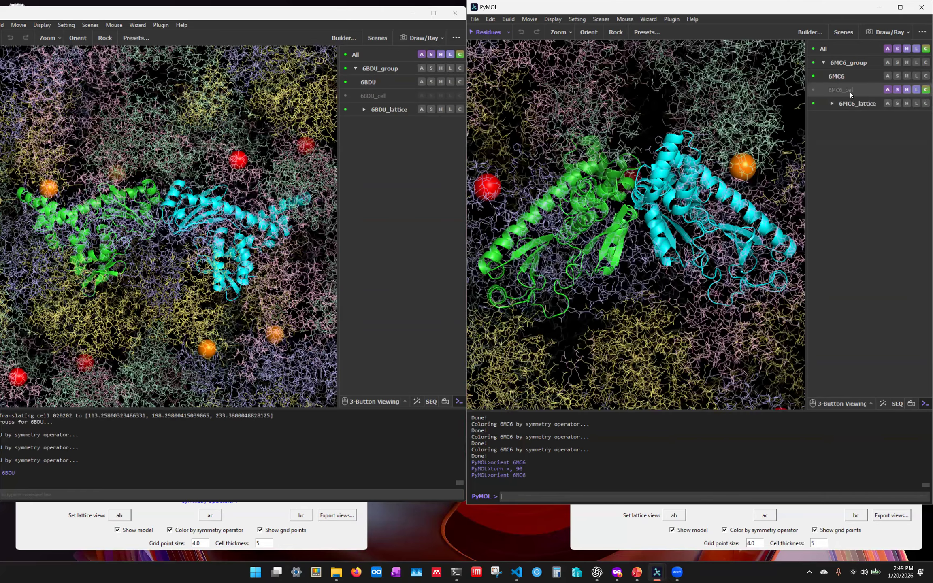
{"action": "left_click", "coordinate": [850, 92]}
{"action": "left_click", "coordinate": [372, 97]}
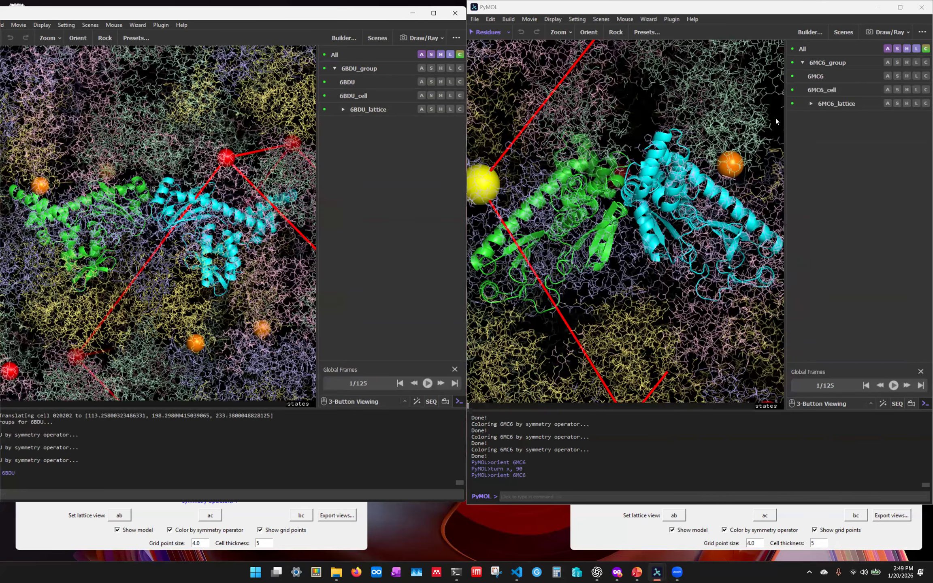
- Set both the 6BDU and 6MC6 lattices to the bc view and zoom them out to a comparable scale
{"action": "left_click", "coordinate": [856, 515]}
{"action": "left_click", "coordinate": [300, 515]}
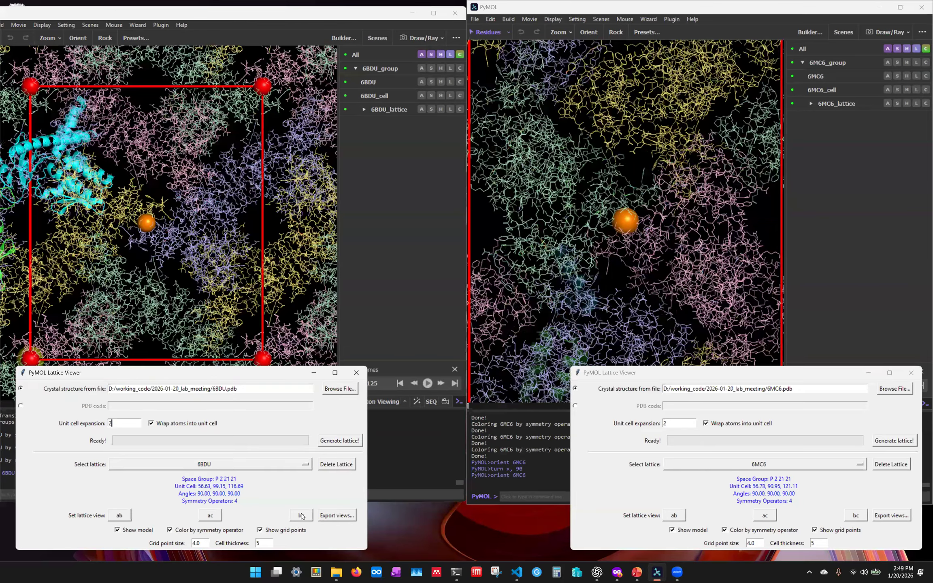
{"action": "left_click", "coordinate": [262, 290]}
{"action": "right_click_drag", "start_coordinate": [254, 224], "coordinate": [252, 214]}
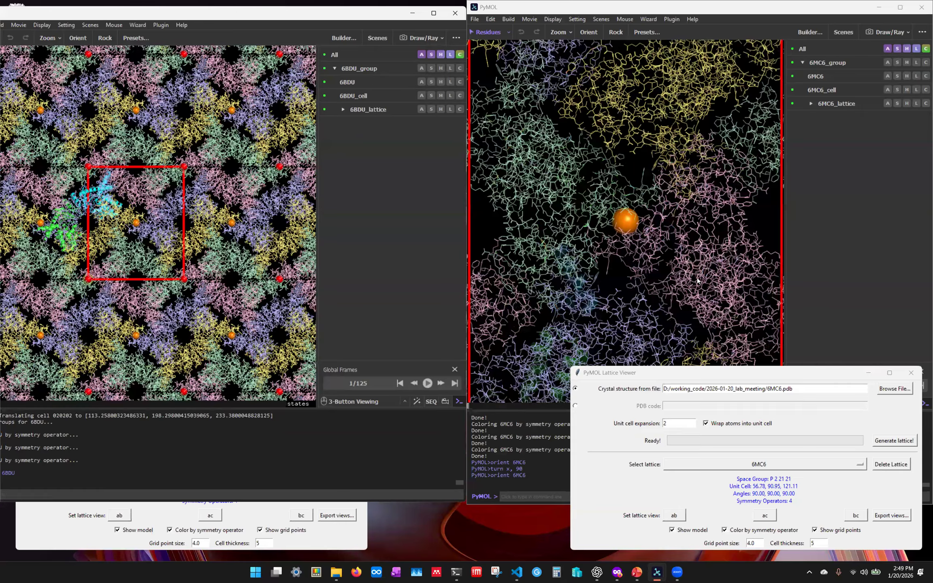
{"action": "right_click_drag", "start_coordinate": [690, 217], "coordinate": [680, 133]}
{"action": "right_click_drag", "start_coordinate": [717, 259], "coordinate": [712, 174]}
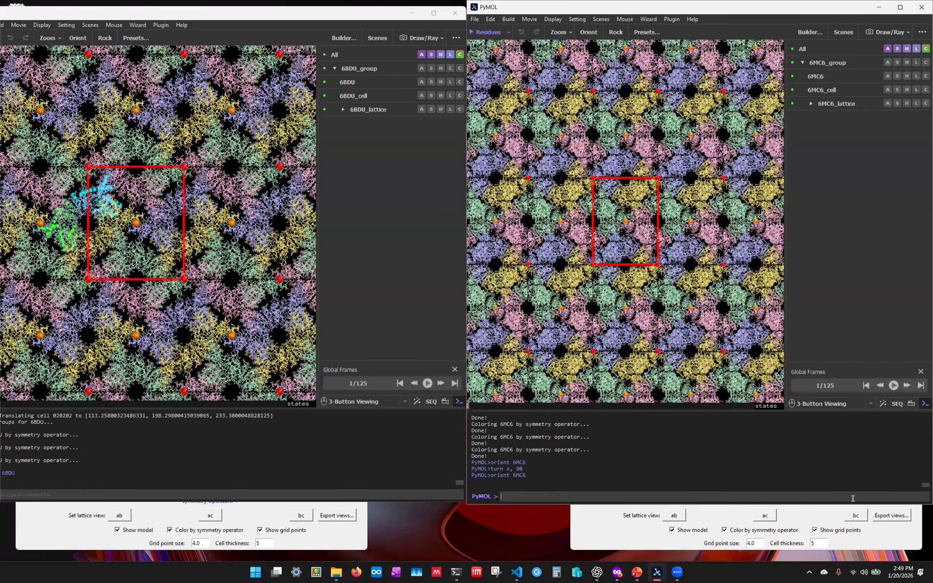
{"action": "left_click", "coordinate": [853, 520]}
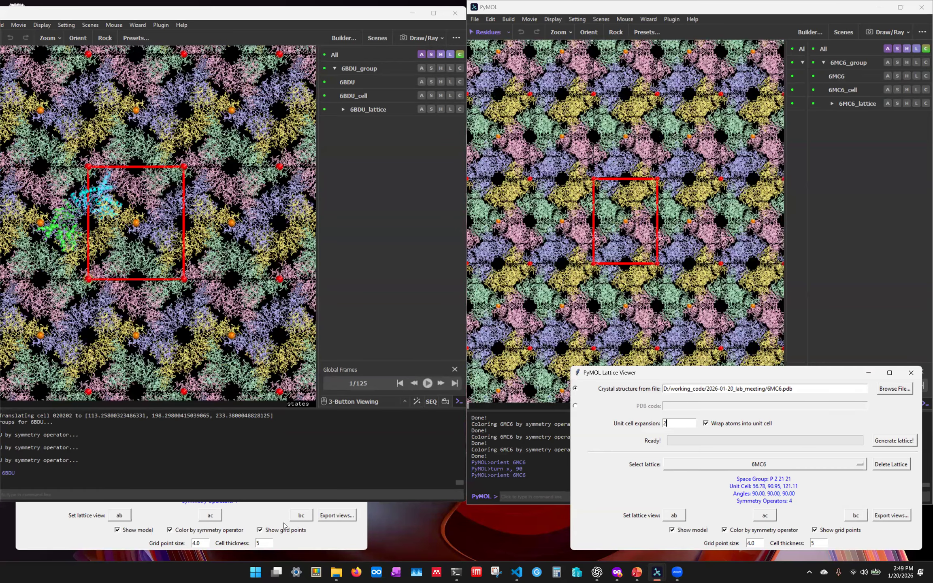
{"action": "left_click", "coordinate": [300, 516]}
{"action": "left_click", "coordinate": [354, 229]}
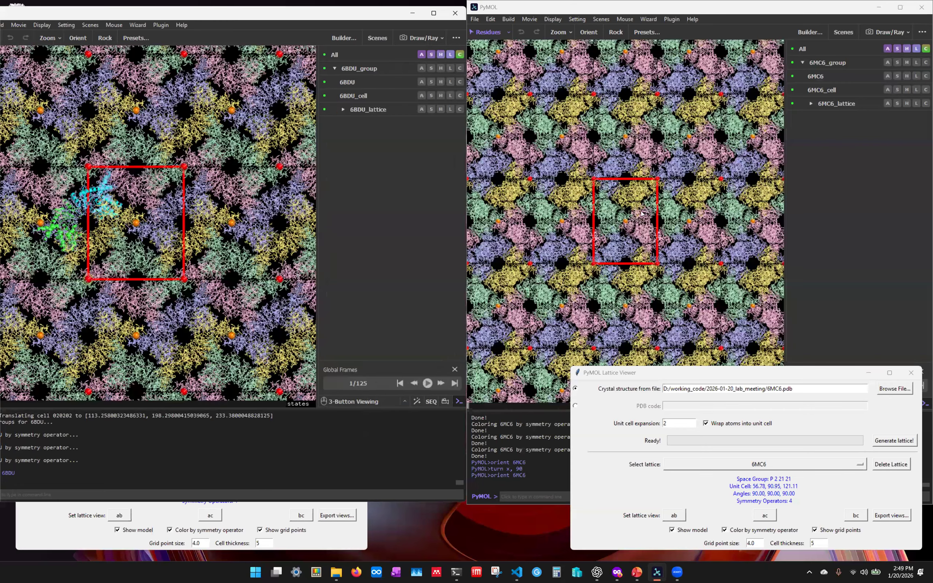
{"action": "right_click_drag", "start_coordinate": [647, 208], "coordinate": [647, 210]}
{"action": "left_click", "coordinate": [410, 265]}
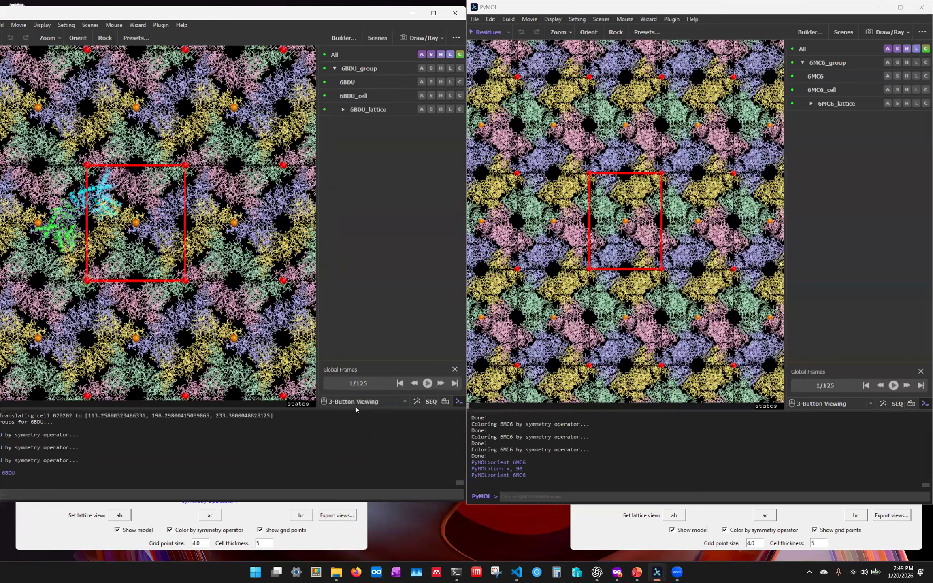
- Turn off coloring by symmetry operator for both the 6MC6 and 6BDU lattices
{"action": "left_click", "coordinate": [724, 531]}
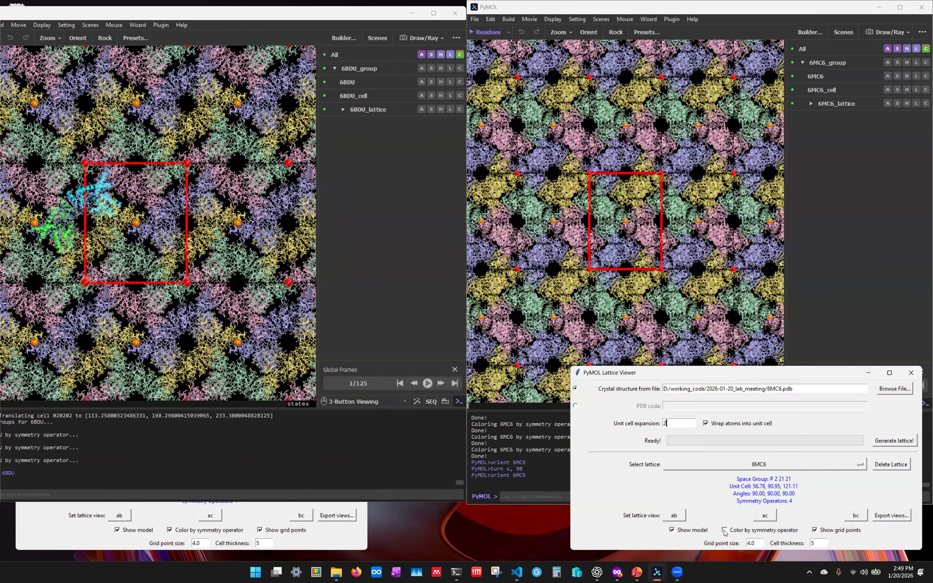
{"action": "left_click", "coordinate": [171, 531]}
{"action": "left_click", "coordinate": [170, 531]}
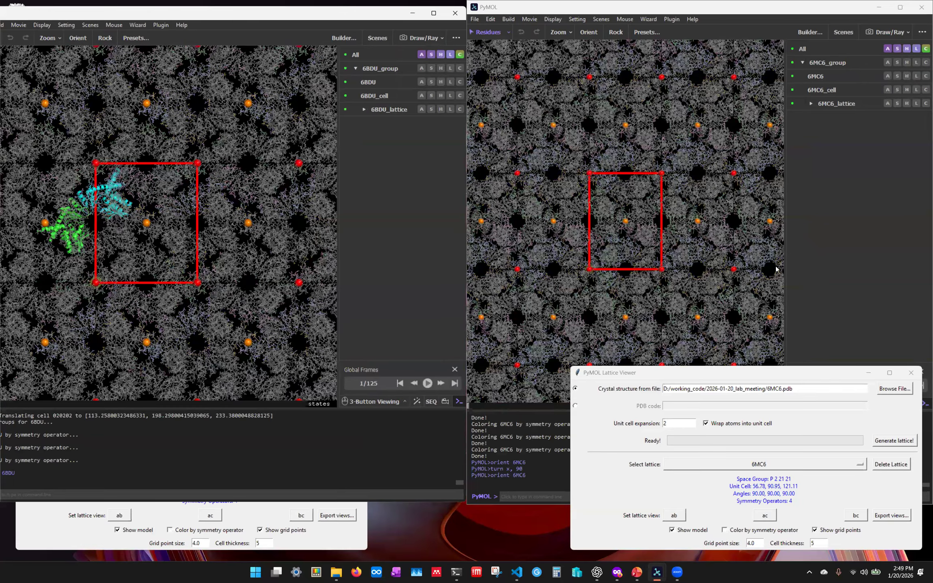
{"action": "left_click", "coordinate": [846, 284]}
- Zoom out the 6BDU lattice, tilt it slightly to inspect it, and reapply the bc view to both lattices
{"action": "right_click_drag", "start_coordinate": [171, 312], "coordinate": [165, 244]}
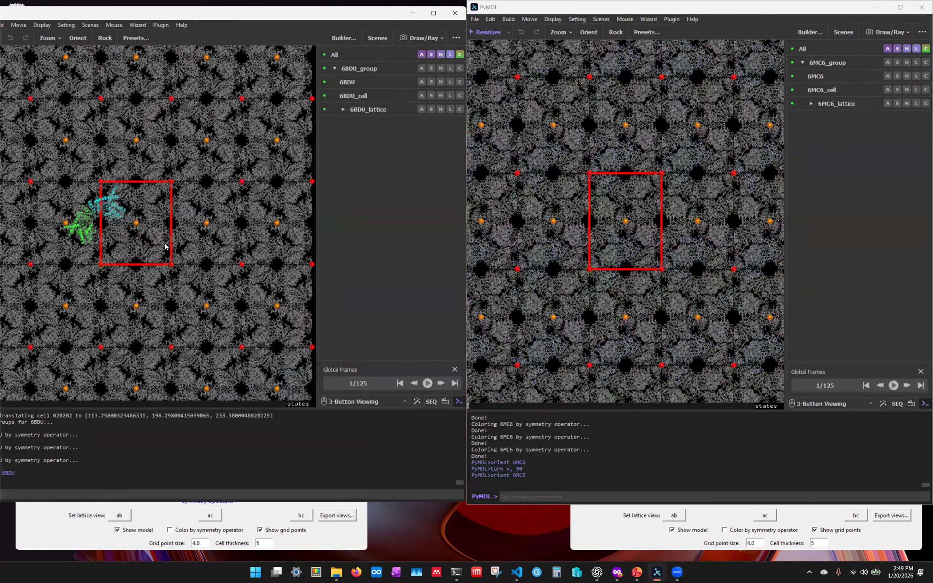
{"action": "left_click_drag", "start_coordinate": [113, 246], "coordinate": [171, 245]}
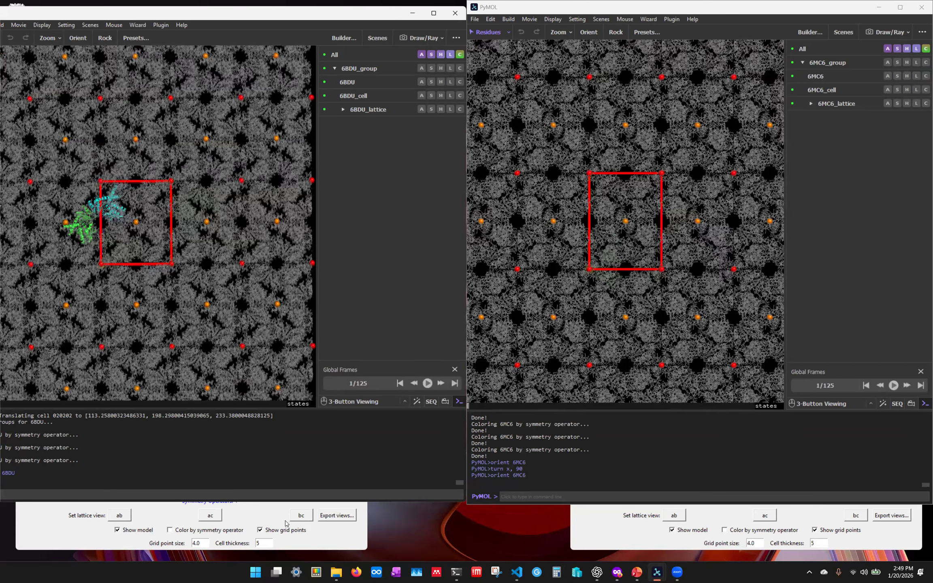
{"action": "left_click", "coordinate": [300, 516]}
{"action": "left_click", "coordinate": [367, 261]}
{"action": "left_click", "coordinate": [846, 192]}
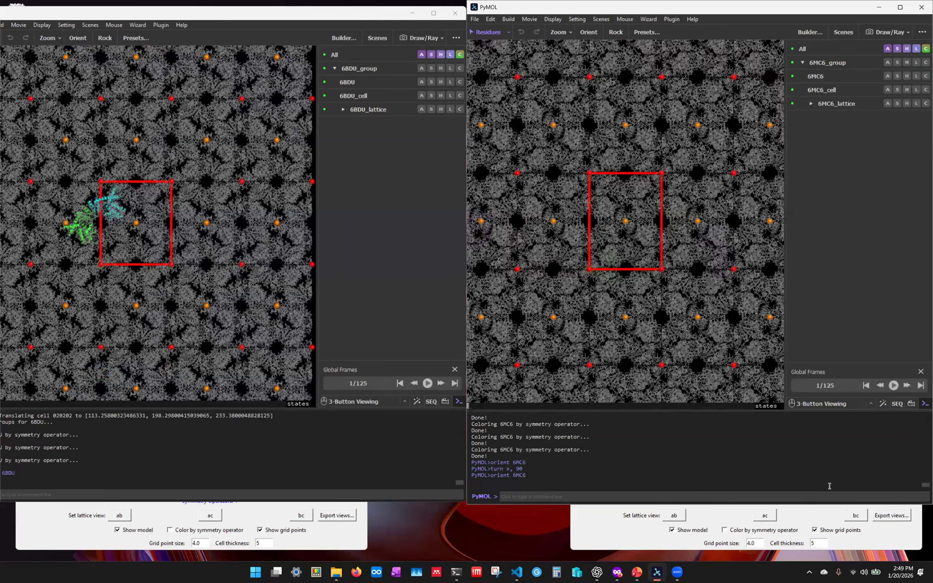
{"action": "left_click", "coordinate": [848, 514]}
{"action": "left_click", "coordinate": [819, 193]}
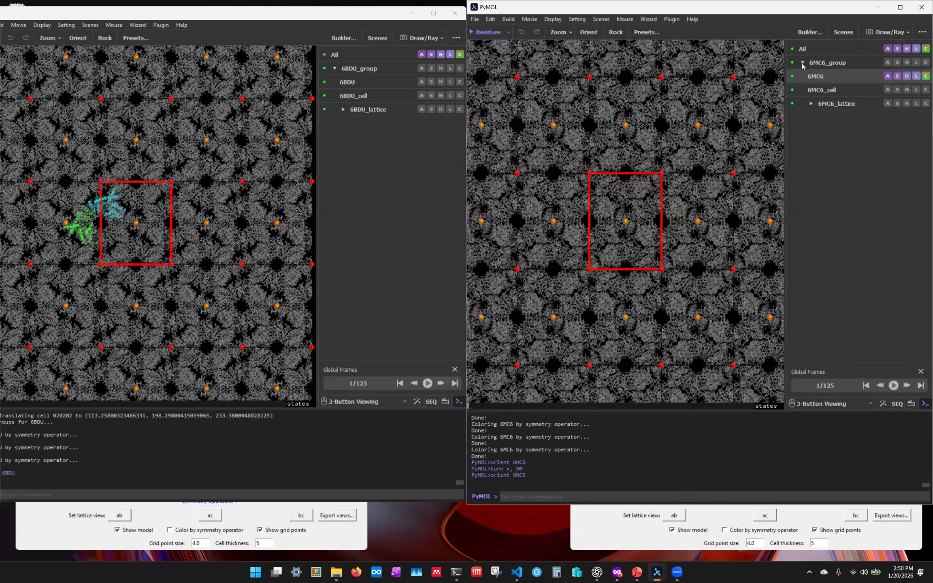
- Hide the 6MC6 and 6BDU lattices to compare the dimers' positions in their unit cells, and show both lattices again
{"action": "left_click", "coordinate": [814, 78]}
{"action": "left_click", "coordinate": [814, 78]}
{"action": "left_click", "coordinate": [826, 109]}
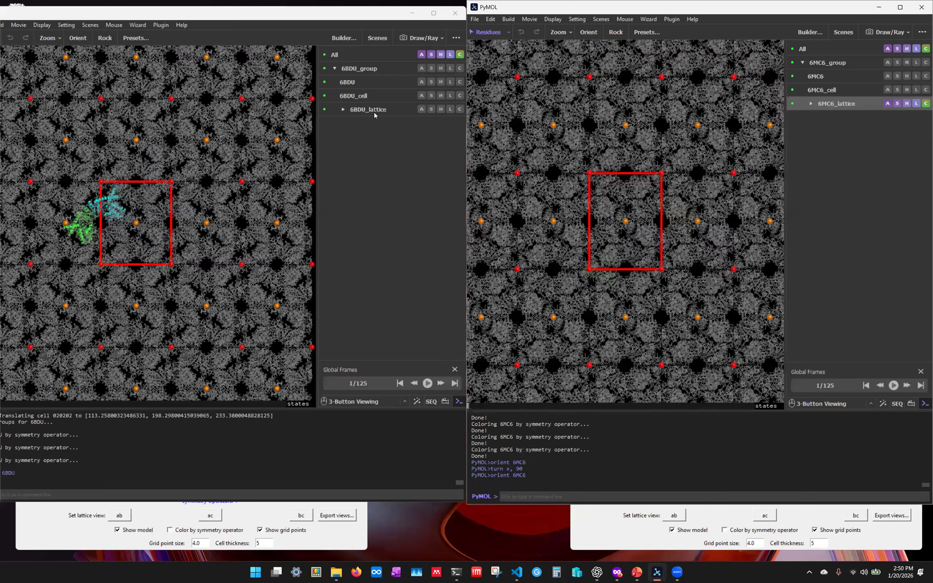
{"action": "left_click", "coordinate": [373, 113]}
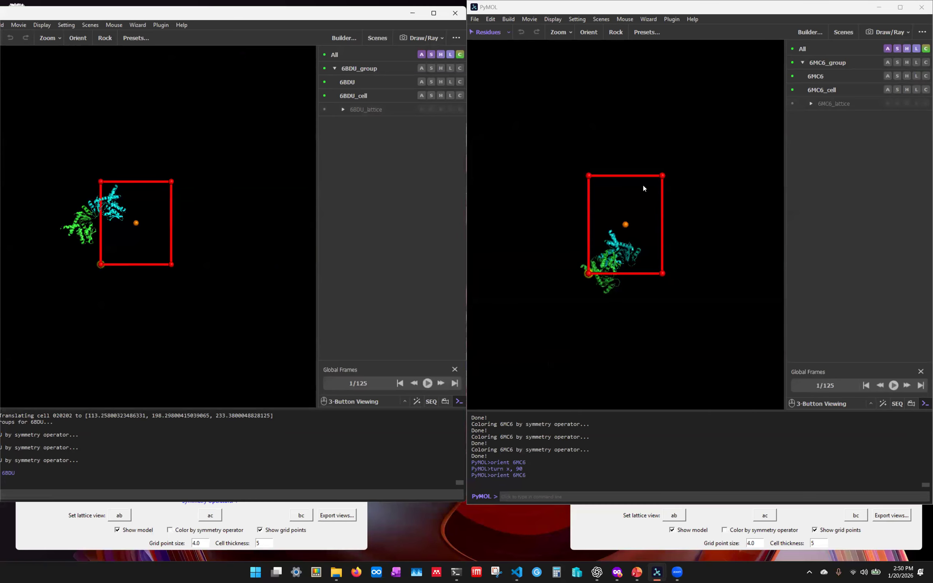
{"action": "left_click", "coordinate": [825, 106]}
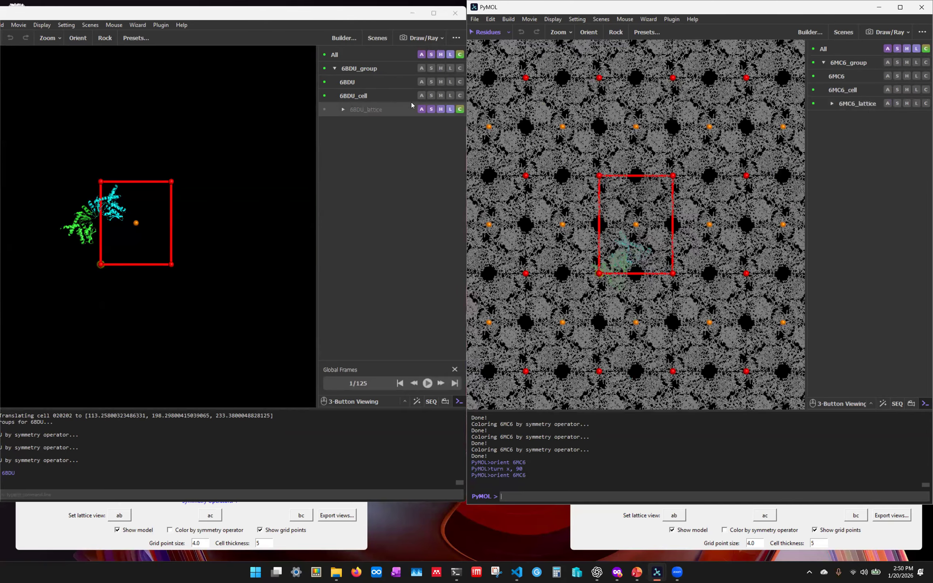
{"action": "left_click", "coordinate": [366, 113]}
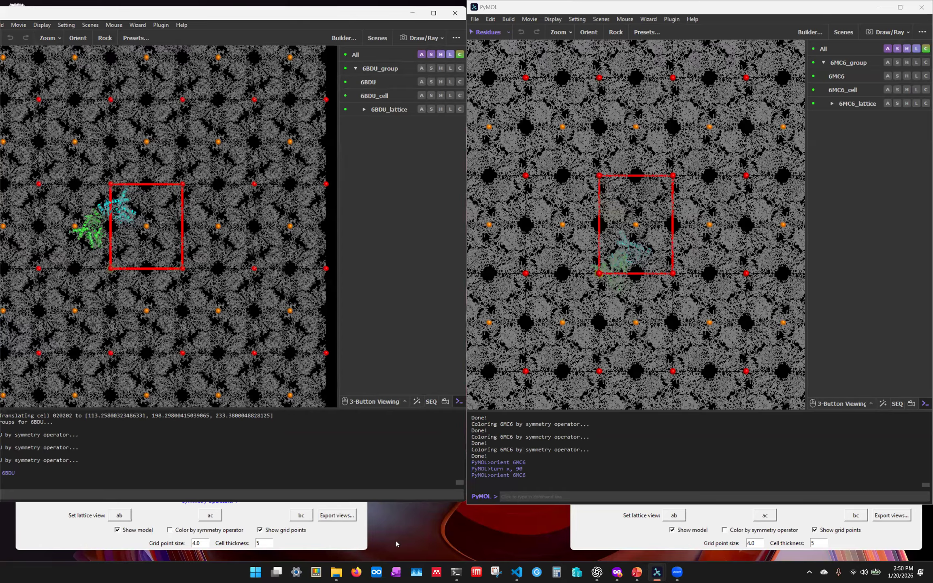
- Switch to PowerPoint, look at slide 2 of lab_meeting_demo.pptx with its empty ab, ac and bc cells, and return to PyMOL
{"action": "mouse_move", "coordinate": [639, 575]}
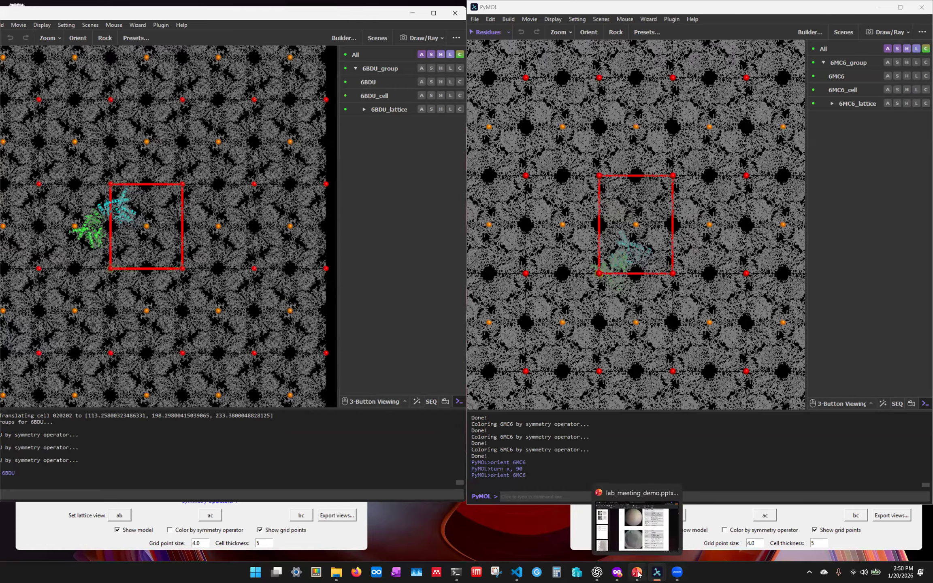
{"action": "left_click", "coordinate": [639, 574]}
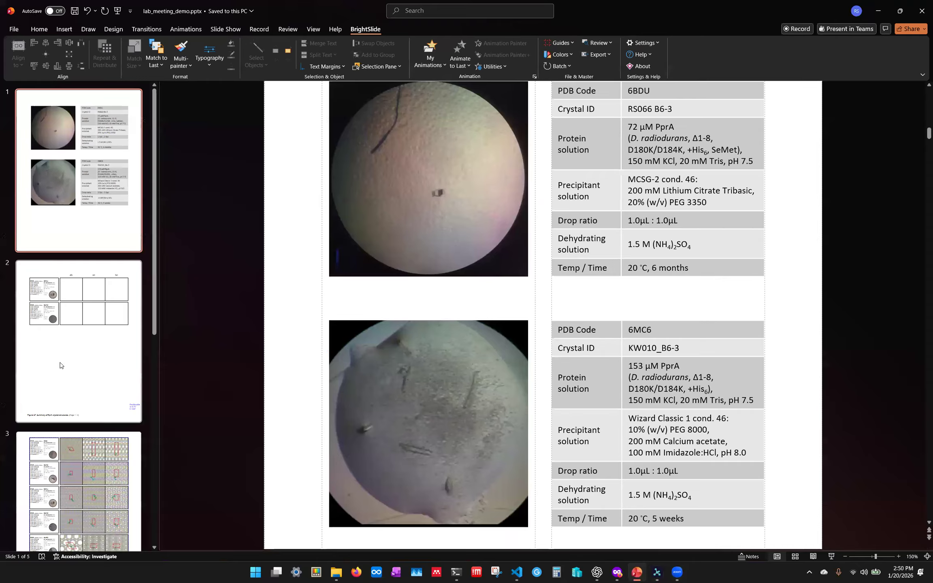
{"action": "left_click", "coordinate": [60, 365]}
{"action": "scroll", "coordinate": [595, 197], "scroll_direction": "up", "scroll_amount": 3}
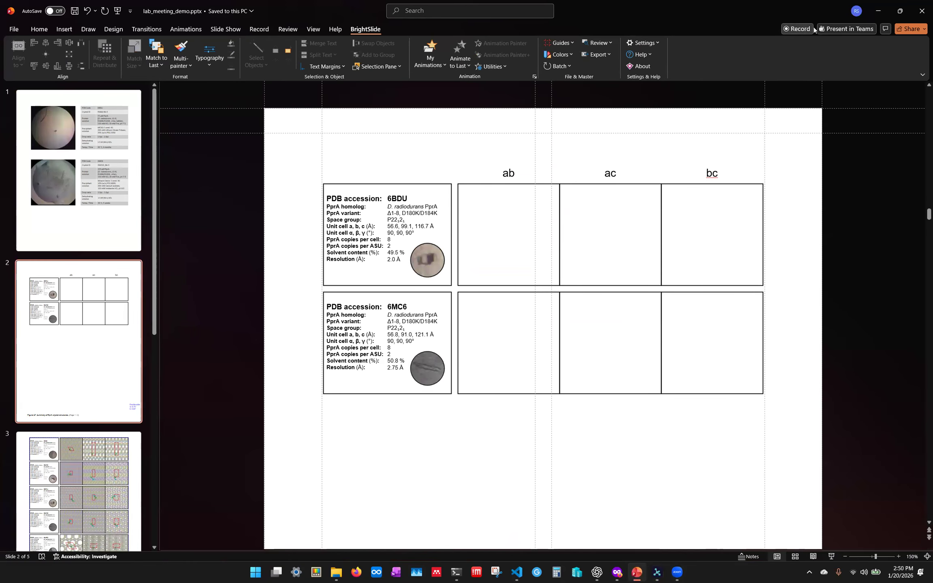
{"action": "left_click", "coordinate": [885, 11]}
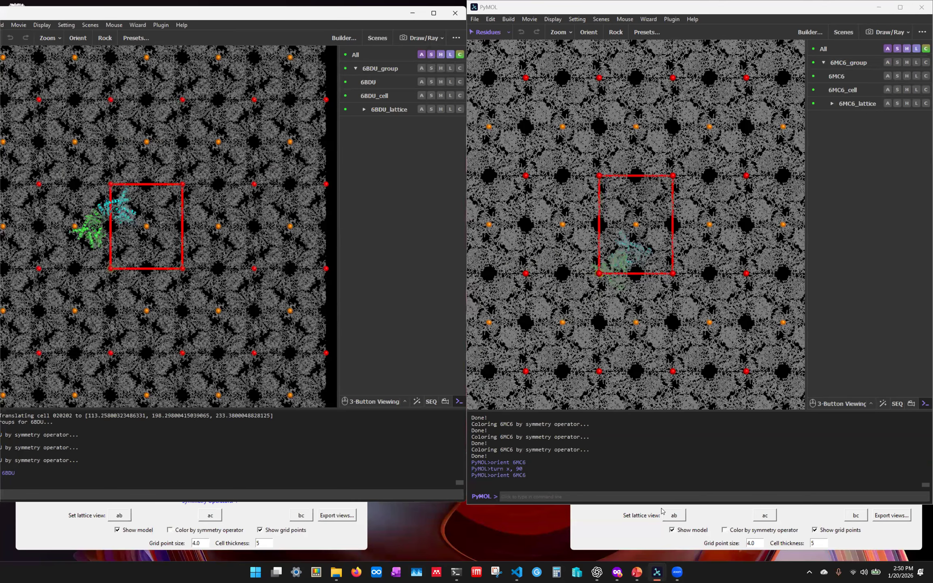
- Open the view export settings for the 6BDU lattice and set the image width and height to 1.55 in
{"action": "left_click", "coordinate": [357, 543]}
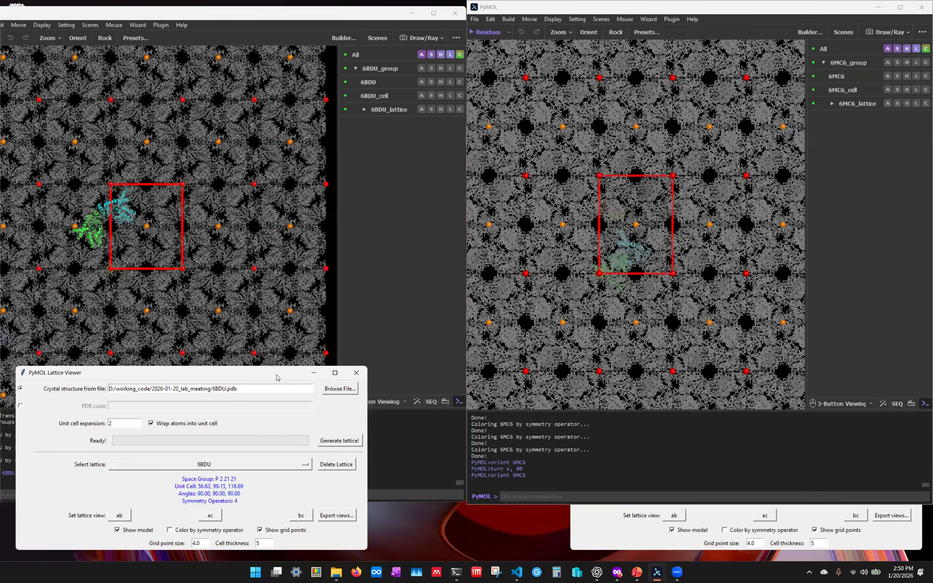
{"action": "left_click_drag", "start_coordinate": [276, 378], "coordinate": [330, 370]}
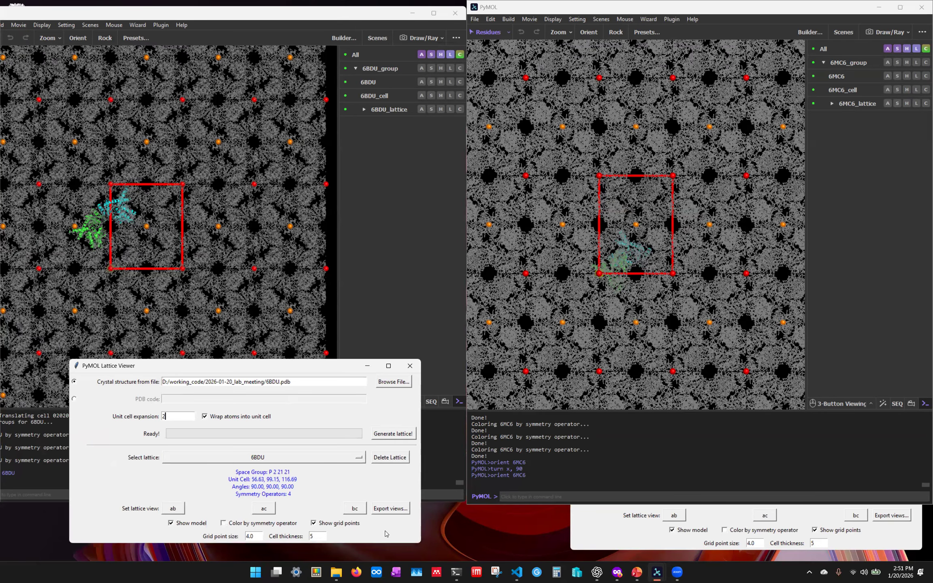
{"action": "left_click", "coordinate": [390, 509]}
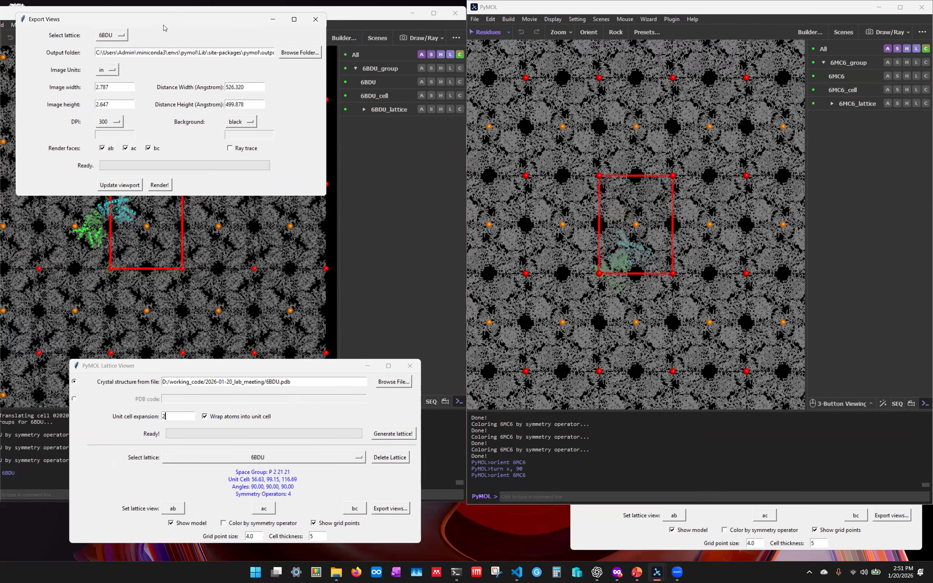
{"action": "left_click_drag", "start_coordinate": [164, 27], "coordinate": [349, 175]}
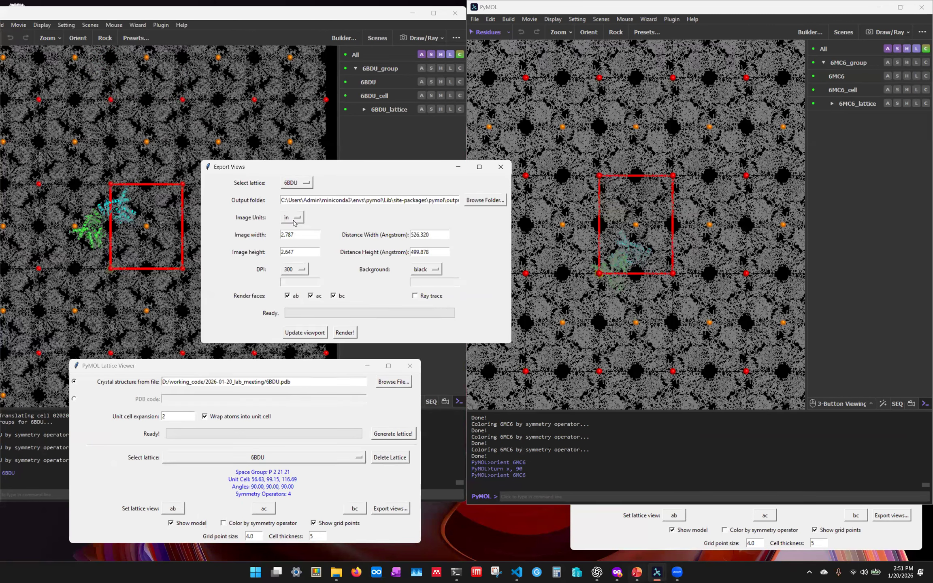
{"action": "left_click_drag", "start_coordinate": [304, 235], "coordinate": [270, 235]}
{"action": "type", "text": "1.55"}
{"action": "left_click_drag", "start_coordinate": [270, 249], "coordinate": [268, 251]}
{"action": "type", "text": "1.55"}
- Set the export distance width and height to 500 Å and update the 6BDU viewport
{"action": "left_click", "coordinate": [445, 233]}
{"action": "key", "text": "ctrl+a"}
{"action": "type", "text": "500"}
{"action": "left_click_drag", "start_coordinate": [434, 253], "coordinate": [411, 254]}
{"action": "type", "text": "500"}
{"action": "left_click", "coordinate": [315, 335]}
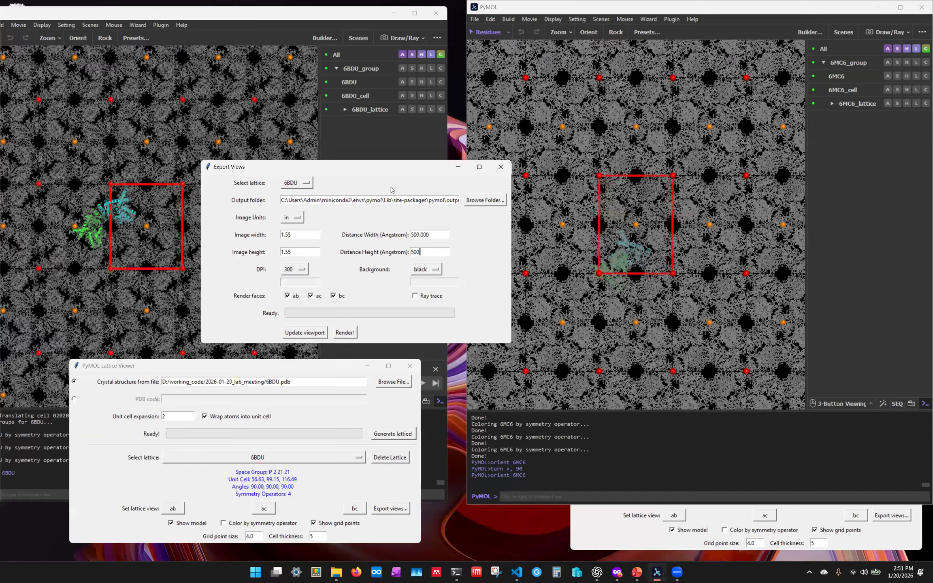
- Set the export distance width and height to 1000 Å, update the viewport, and inspect the 6BDU lattice's framing
{"action": "left_click_drag", "start_coordinate": [430, 251], "coordinate": [400, 249]}
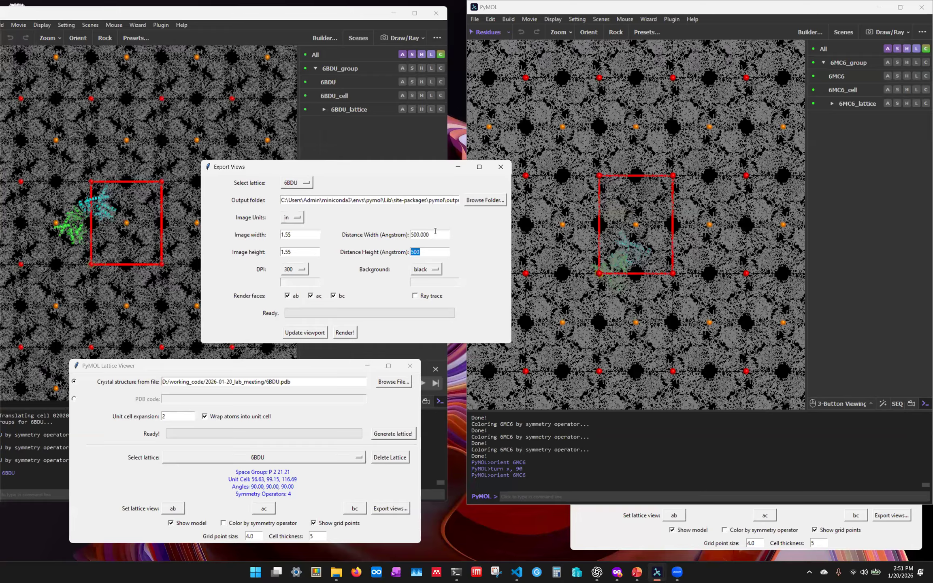
{"action": "type", "text": "1000"}
{"action": "left_click", "coordinate": [306, 334]}
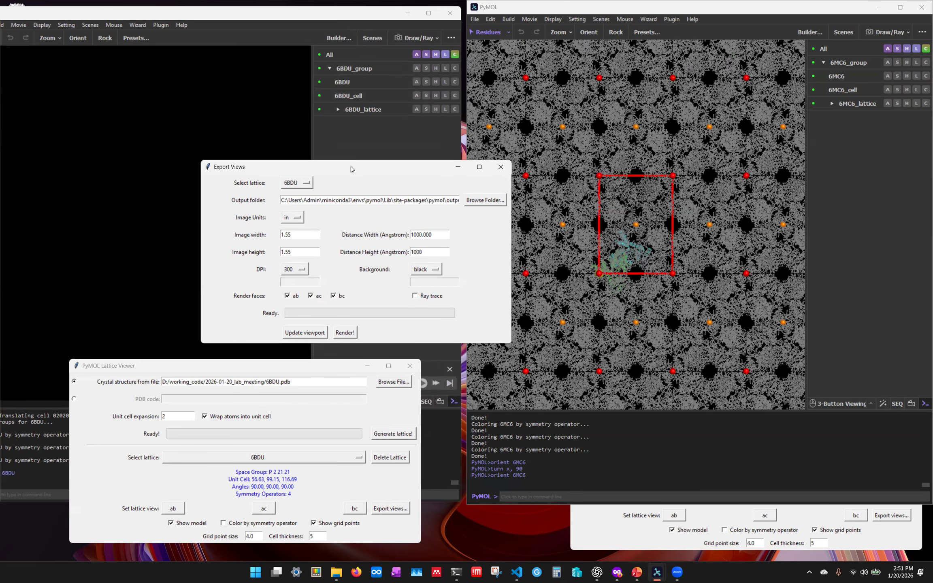
{"action": "left_click_drag", "start_coordinate": [350, 170], "coordinate": [529, 208]}
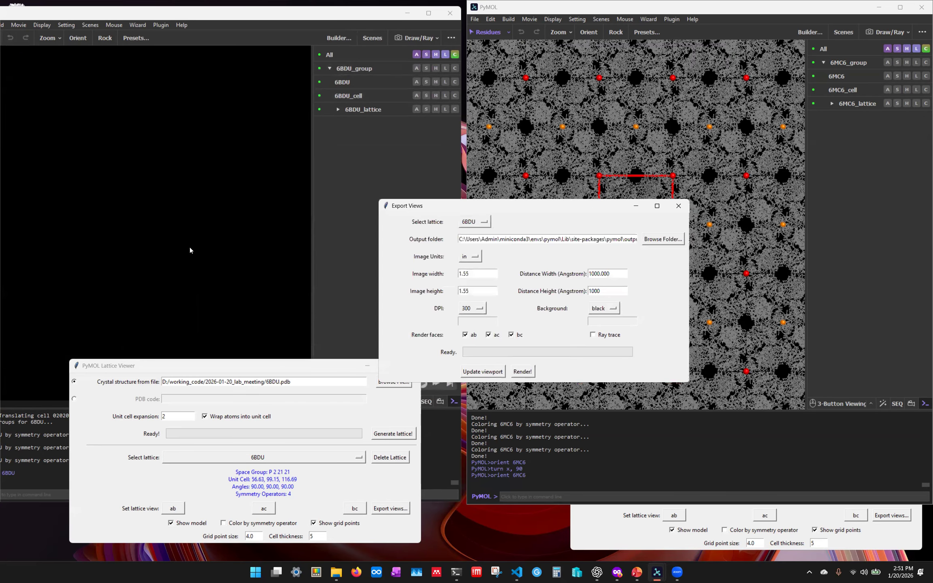
{"action": "left_click", "coordinate": [367, 114]}
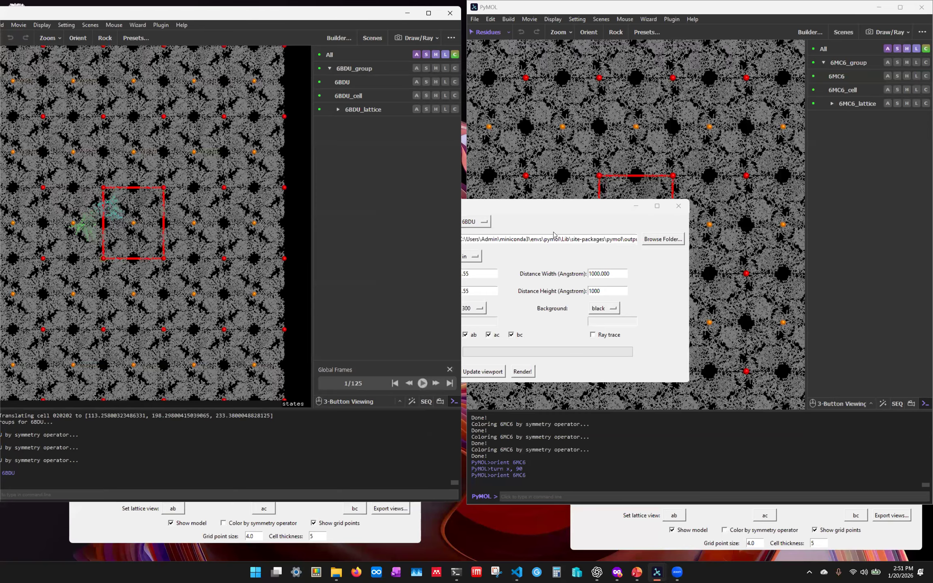
{"action": "left_click", "coordinate": [540, 210]}
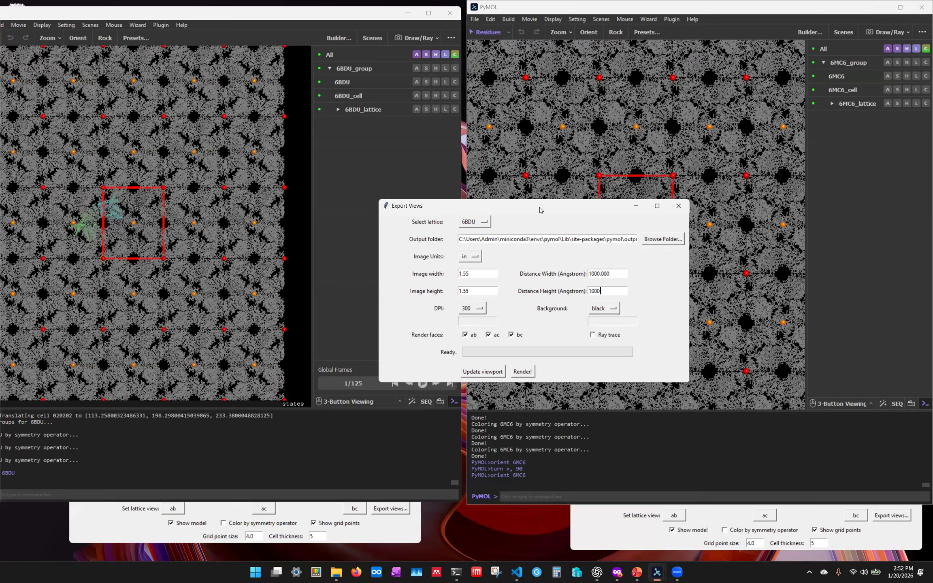
- Set the export distance width and height to 750 Å and update the 6BDU viewport
{"action": "left_click_drag", "start_coordinate": [610, 292], "coordinate": [579, 295]}
{"action": "type", "text": "750"}
{"action": "left_click", "coordinate": [493, 373]}
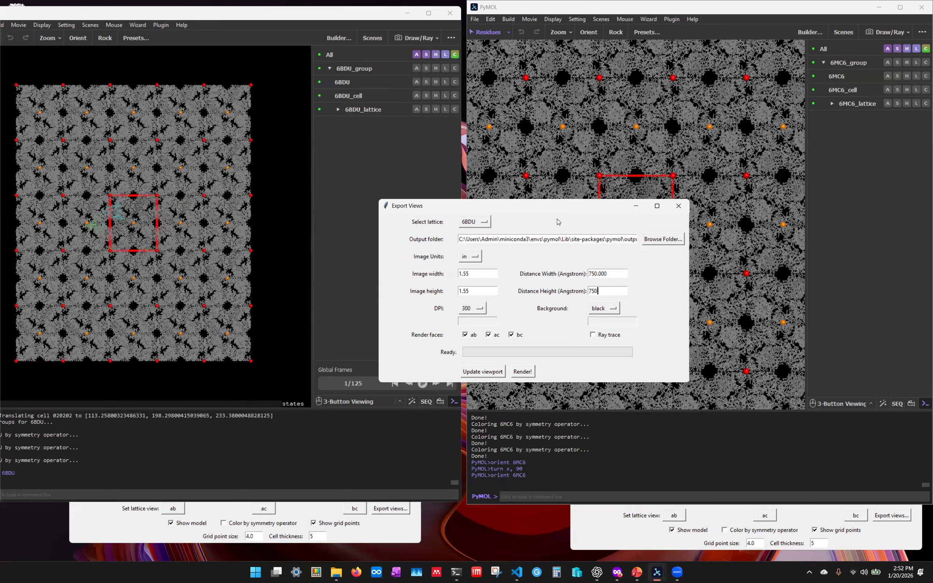
{"action": "left_click_drag", "start_coordinate": [515, 206], "coordinate": [450, 194]}
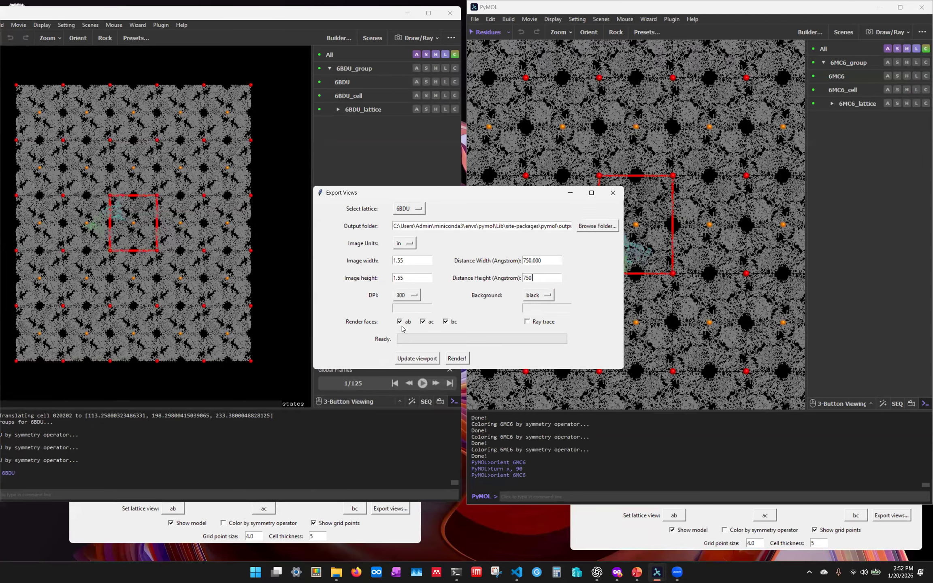
- Set the export resolution to 600 DPI with a white background and render the ab, ac and bc views of 6BDU
{"action": "left_click", "coordinate": [402, 299]}
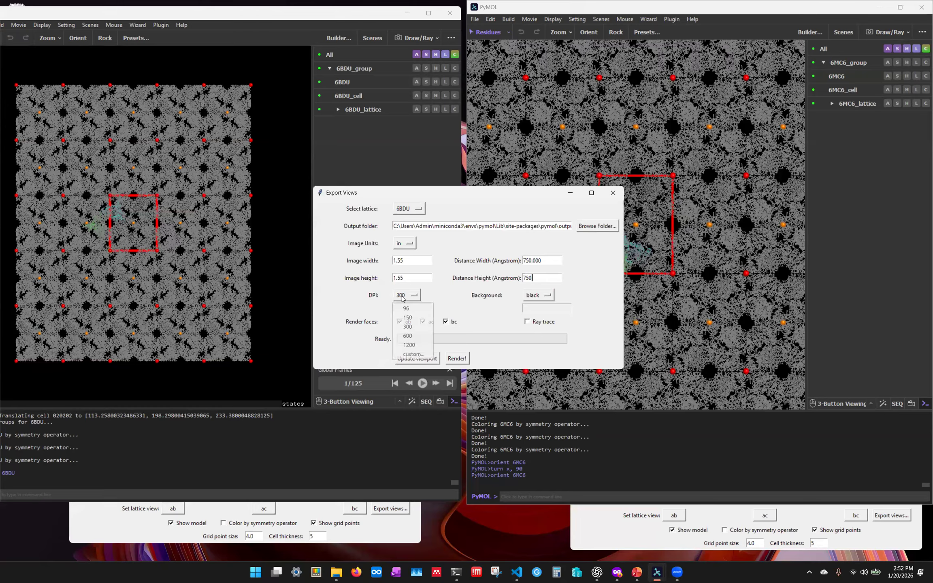
{"action": "left_click", "coordinate": [410, 338]}
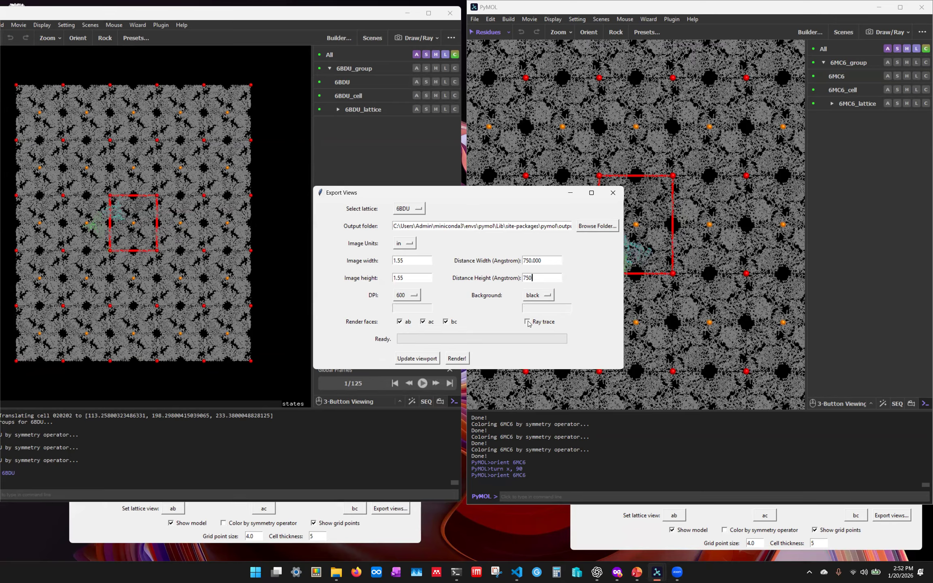
{"action": "left_click", "coordinate": [539, 296]}
{"action": "left_click", "coordinate": [536, 308]}
{"action": "left_click", "coordinate": [460, 360]}
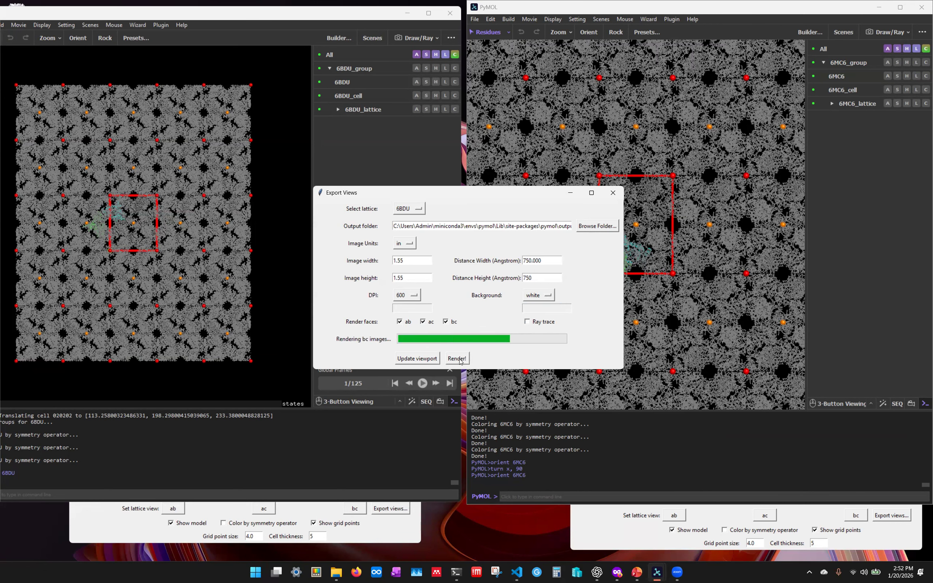
{"action": "left_click", "coordinate": [479, 296]}
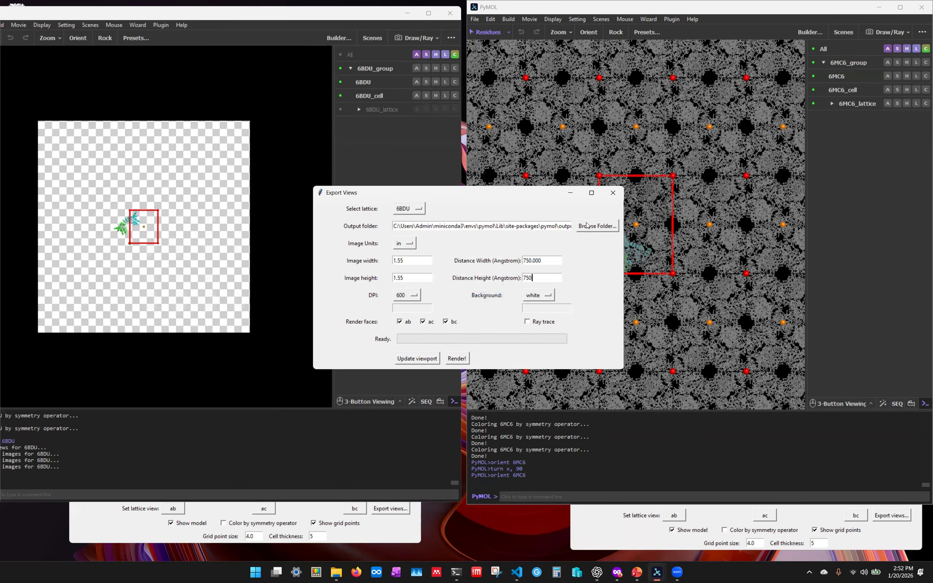
- Browse for an export folder and create a new folder named output_images inside 2026-01-20_lab_meeting
{"action": "left_click", "coordinate": [596, 226]}
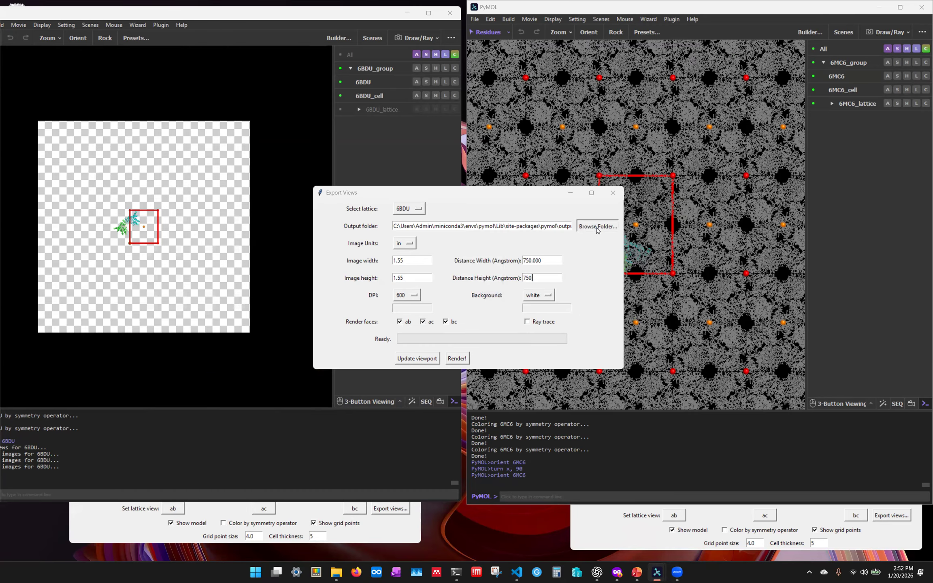
{"action": "scroll", "coordinate": [246, 295], "scroll_direction": "down", "scroll_amount": 3}
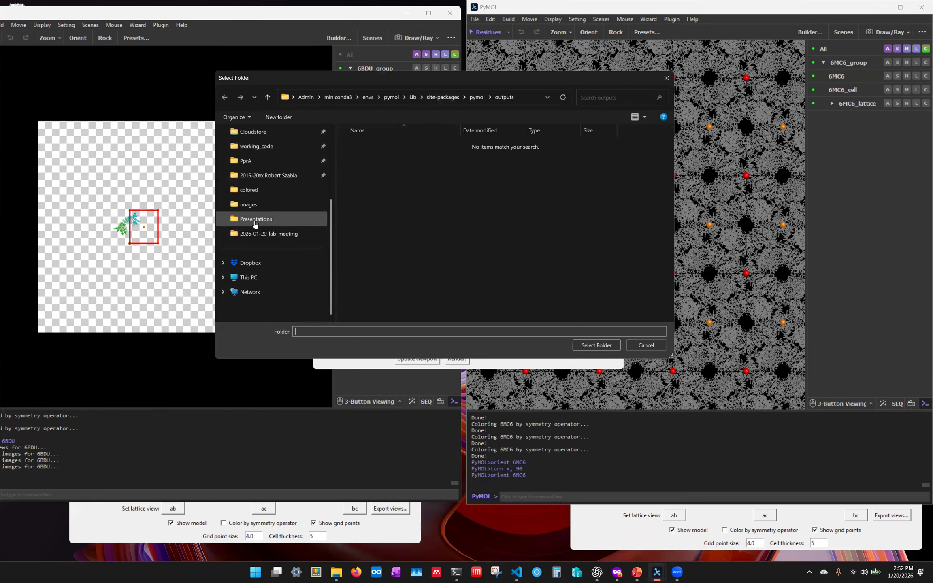
{"action": "left_click", "coordinate": [263, 235]}
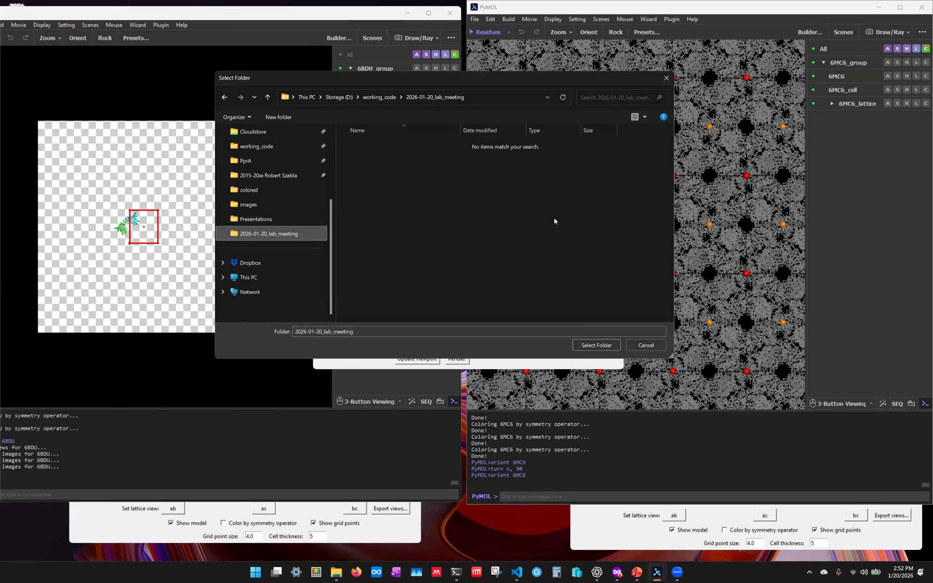
{"action": "right_click", "coordinate": [452, 222]}
{"action": "mouse_move", "coordinate": [543, 340]}
{"action": "left_click", "coordinate": [583, 337]}
{"action": "type", "text": "output_images"}
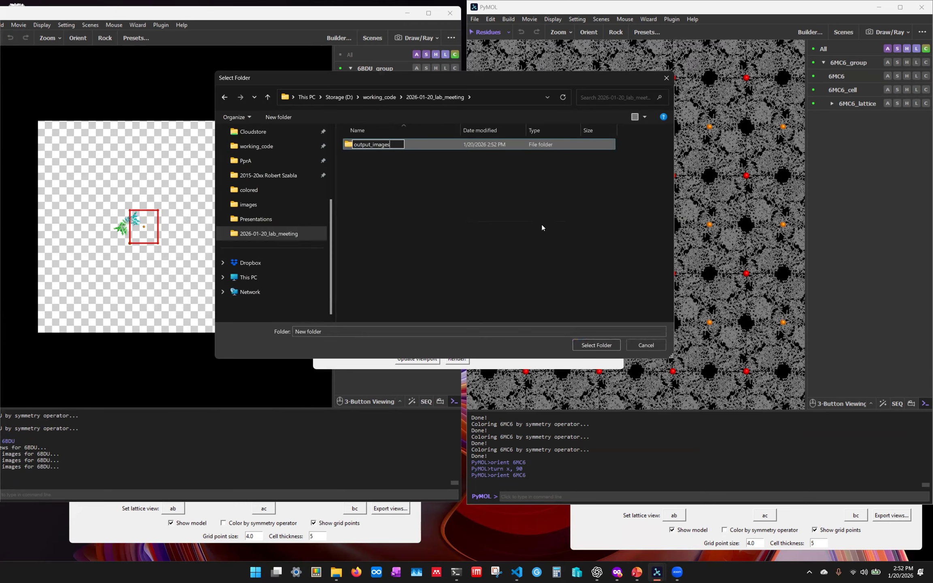
{"action": "key", "text": "Return"}
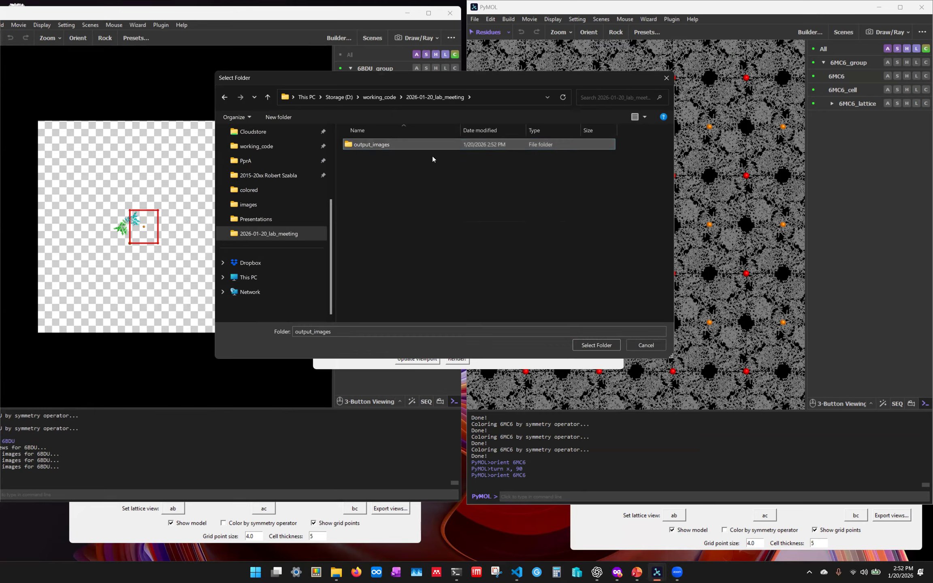
- Set output_images as the export folder and render the 6BDU ab, ac and bc views again
{"action": "double_click", "coordinate": [414, 146]}
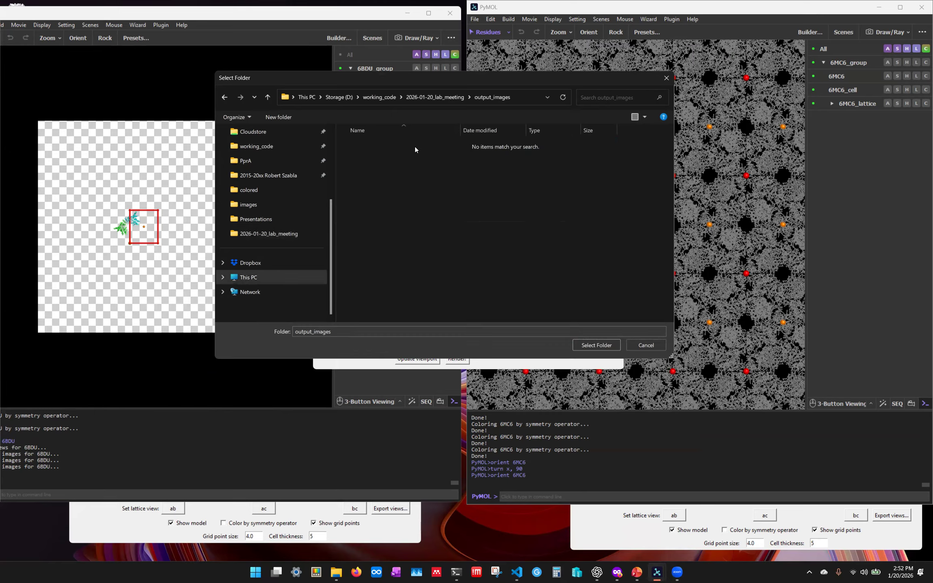
{"action": "left_click", "coordinate": [597, 345]}
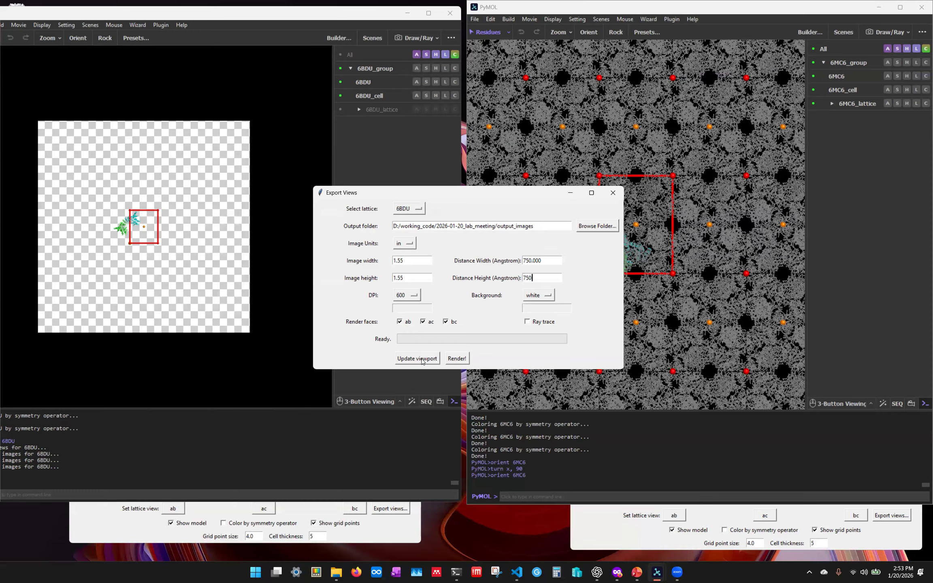
{"action": "left_click", "coordinate": [458, 359]}
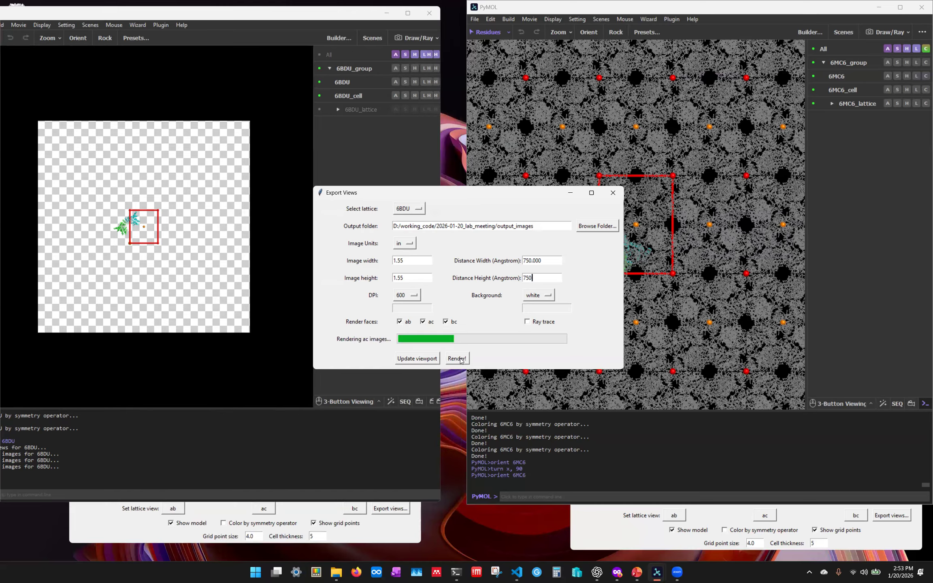
{"action": "left_click", "coordinate": [481, 291]}
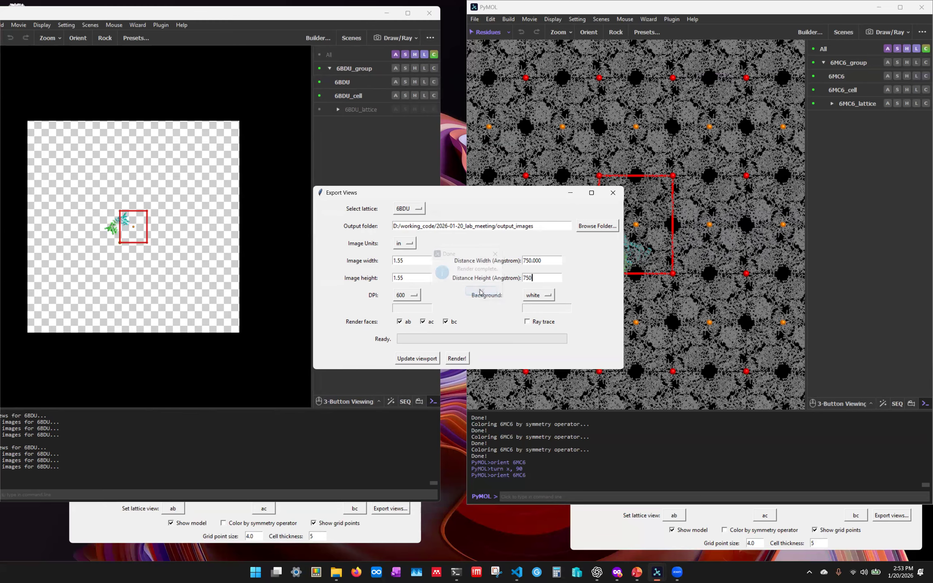
- Open the output_images folder in File Explorer and look through the rendered 6BDU images, starting with 6BDU_ab_atoms.png
{"action": "left_click", "coordinate": [336, 572]}
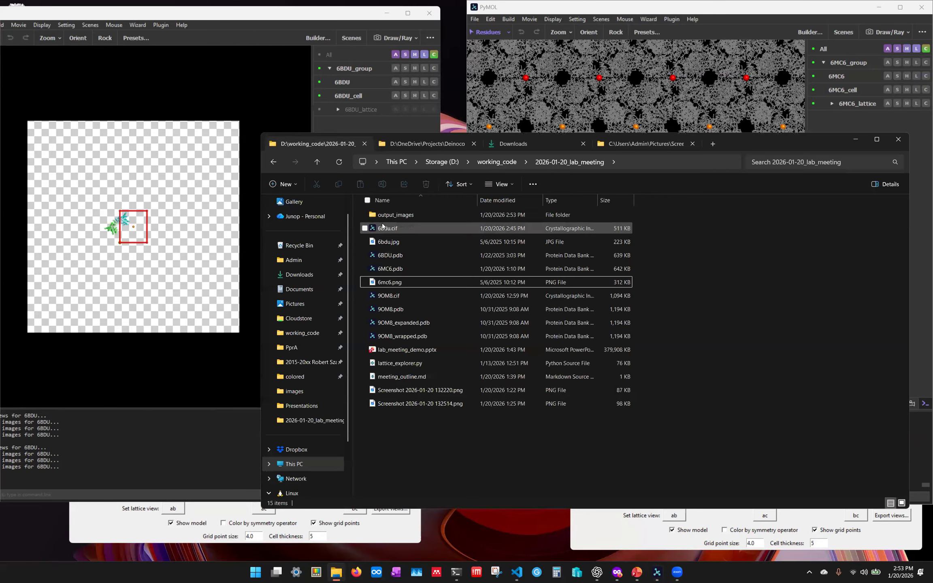
{"action": "double_click", "coordinate": [391, 215]}
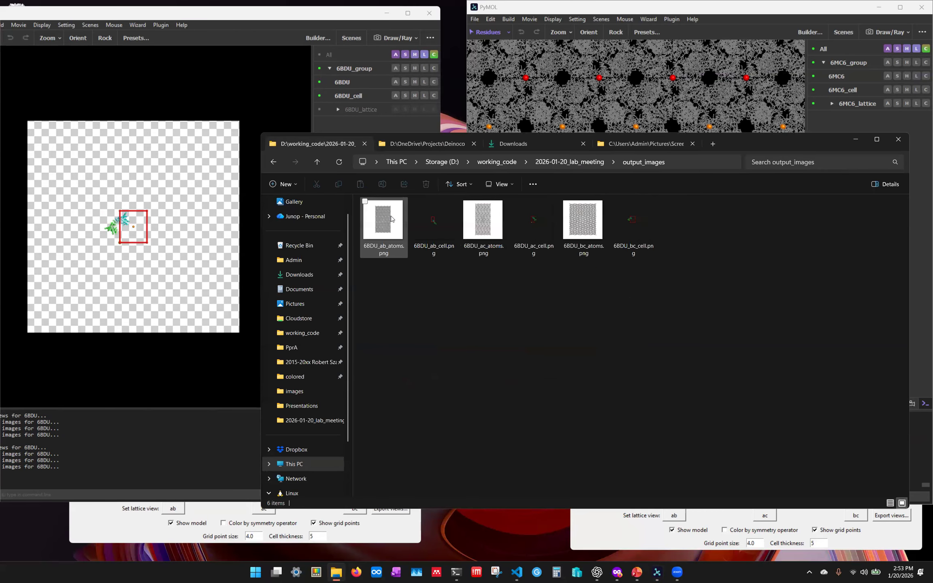
{"action": "double_click", "coordinate": [386, 224]}
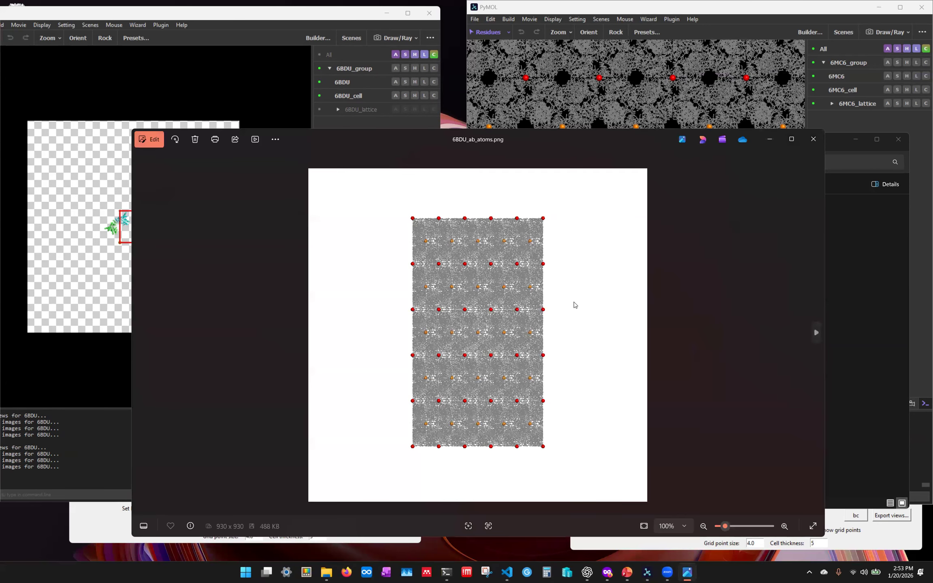
{"action": "key", "text": "Right"}
{"action": "key", "text": "Right"}
{"action": "key", "text": "Right"}
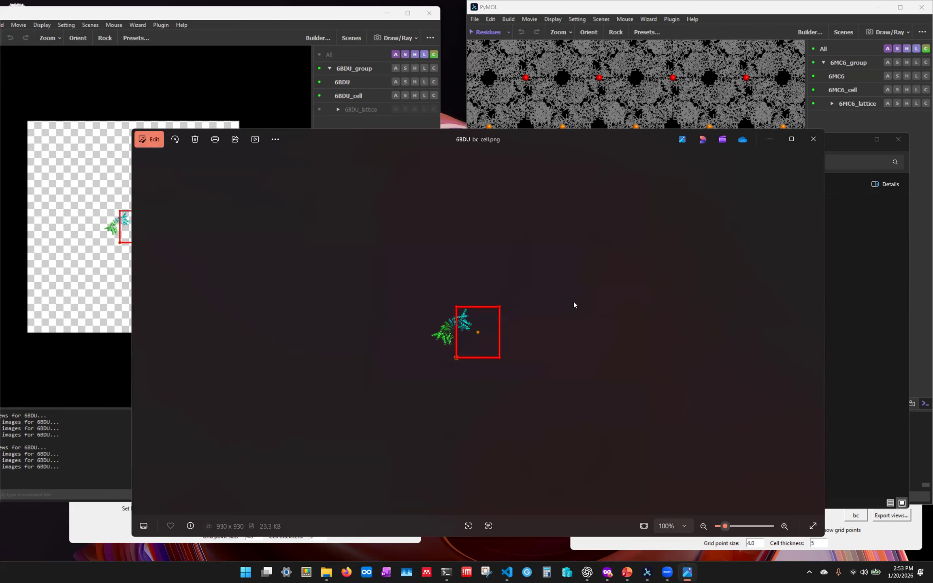
{"action": "left_click", "coordinate": [814, 139]}
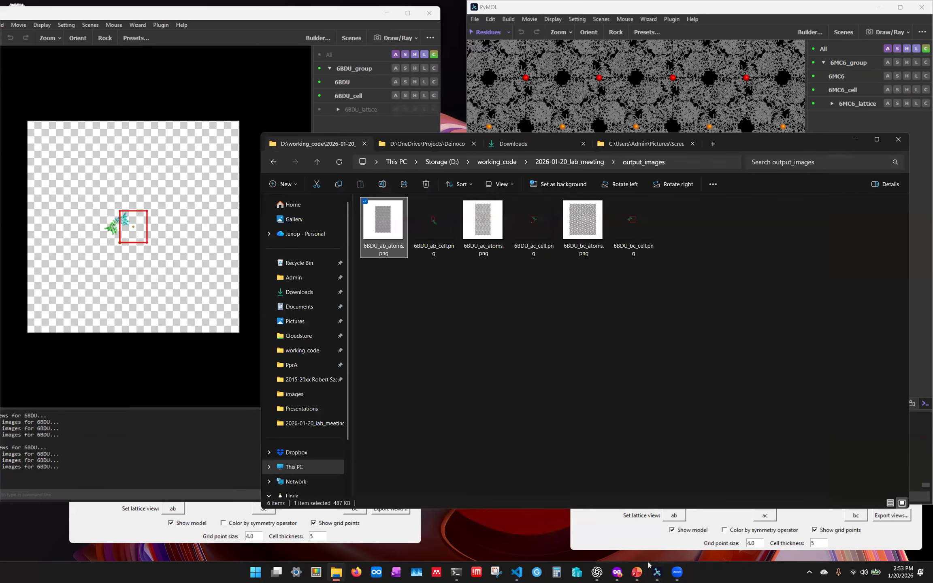
- Insert 6BDU_ab_atoms.png from the output_images folder onto slide 2 of lab_meeting_demo.pptx, in the empty area below the frames
{"action": "left_click", "coordinate": [636, 573]}
{"action": "left_click", "coordinate": [336, 573]}
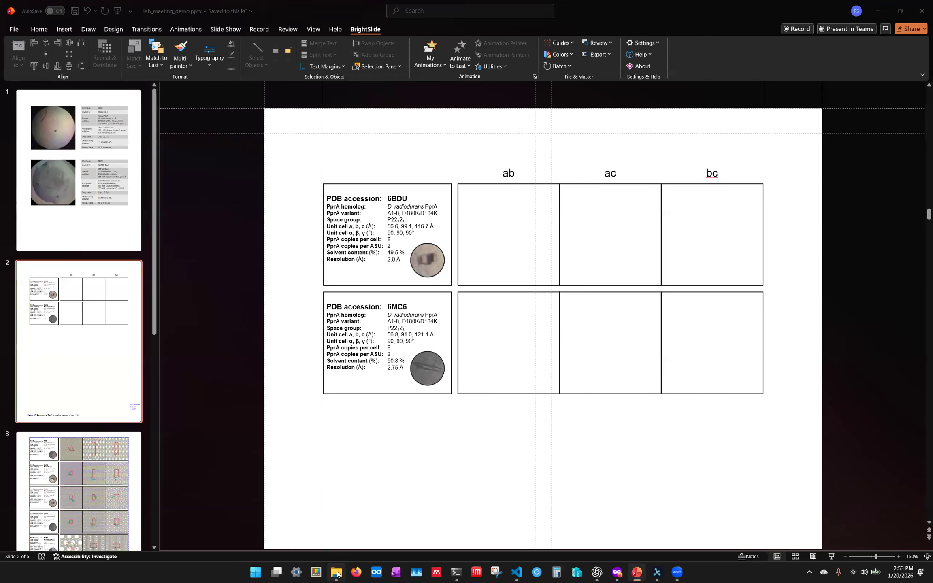
{"action": "left_click_drag", "start_coordinate": [387, 228], "coordinate": [580, 521]}
{"action": "scroll", "coordinate": [628, 344], "scroll_direction": "up", "scroll_amount": 3}
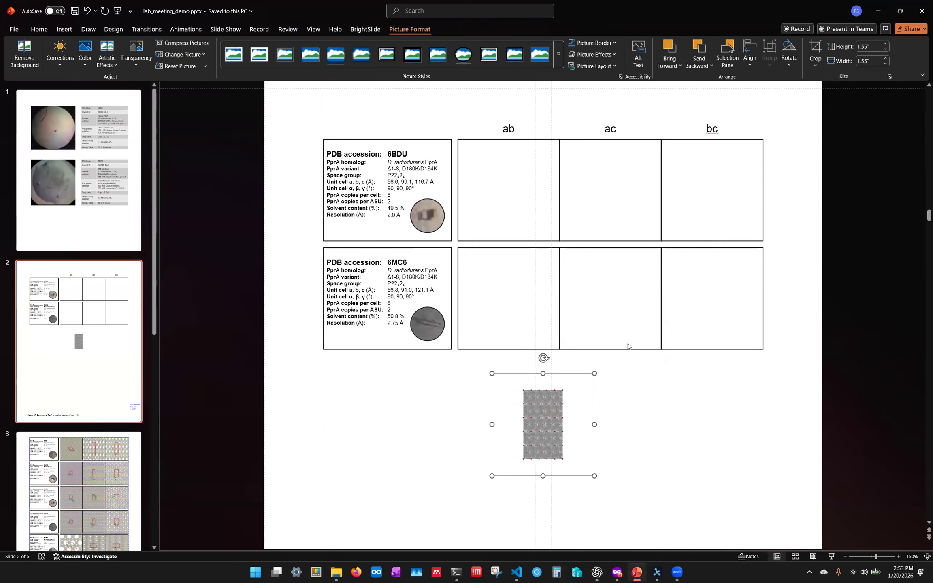
- Ungroup the three ab, ac and bc frames in both the 6BDU row and the 6MC6 row
{"action": "left_click", "coordinate": [469, 142], "text": "shift"}
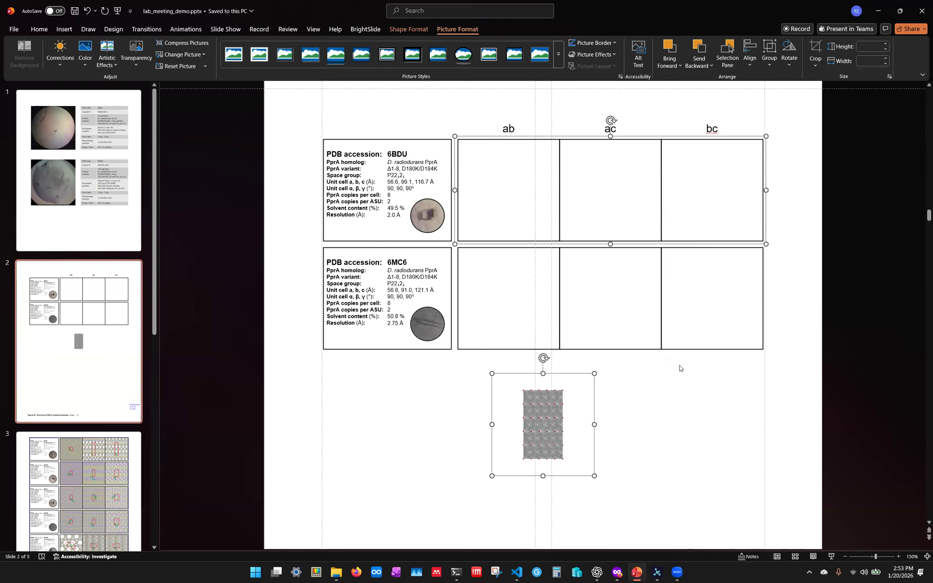
{"action": "left_click", "coordinate": [696, 420]}
{"action": "left_click", "coordinate": [625, 141]}
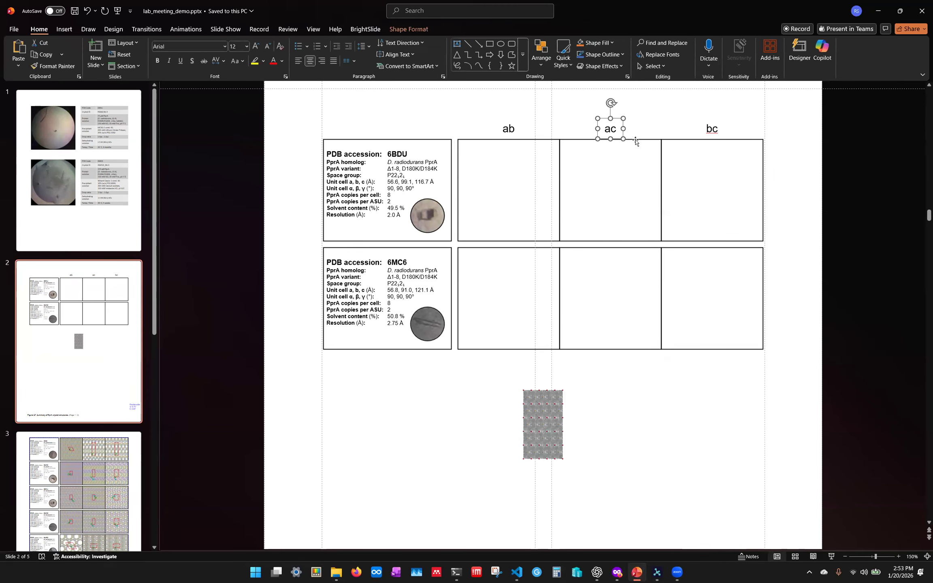
{"action": "left_click", "coordinate": [634, 141]}
{"action": "right_click", "coordinate": [636, 140]}
{"action": "mouse_move", "coordinate": [713, 217]}
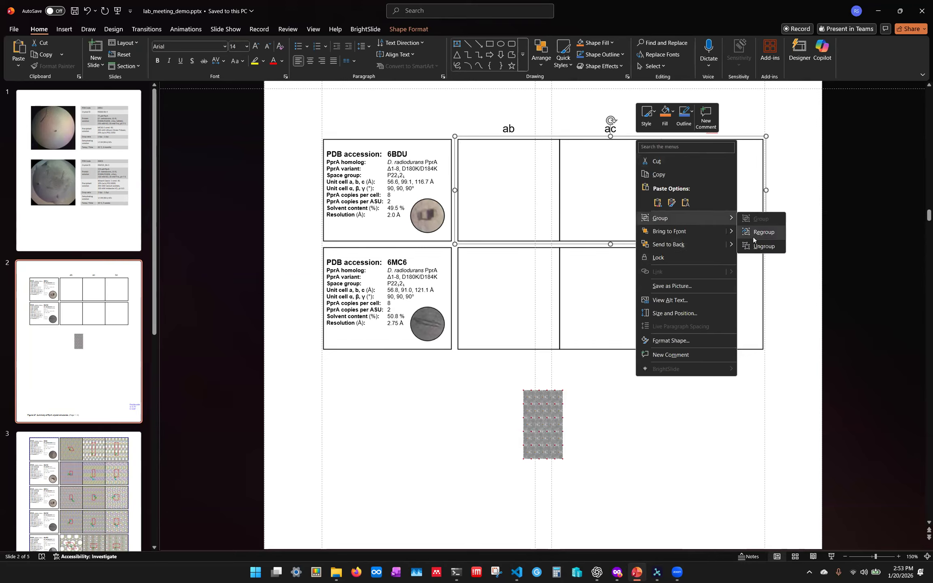
{"action": "left_click", "coordinate": [758, 244]}
{"action": "left_click", "coordinate": [765, 279]}
{"action": "right_click", "coordinate": [765, 279]}
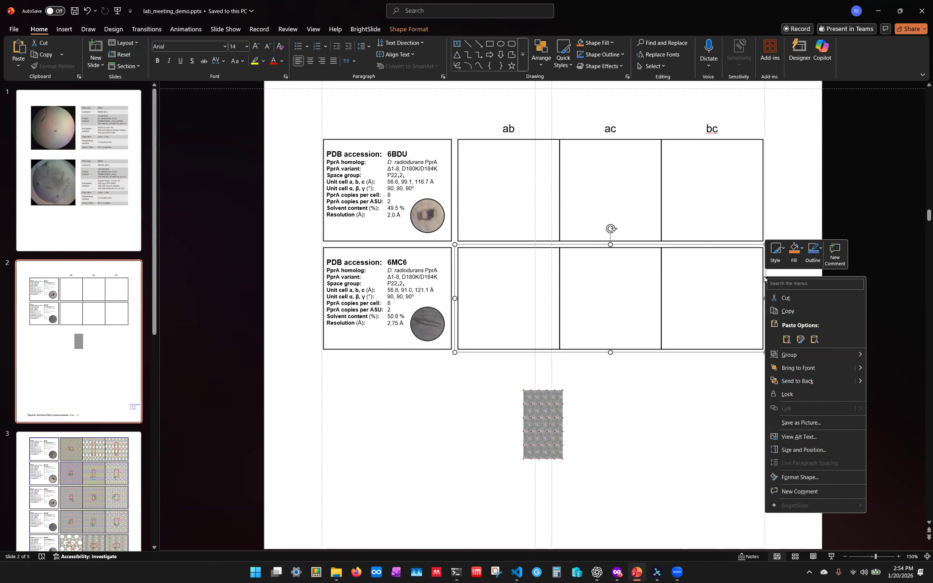
{"action": "mouse_move", "coordinate": [800, 355]}
{"action": "left_click", "coordinate": [888, 382]}
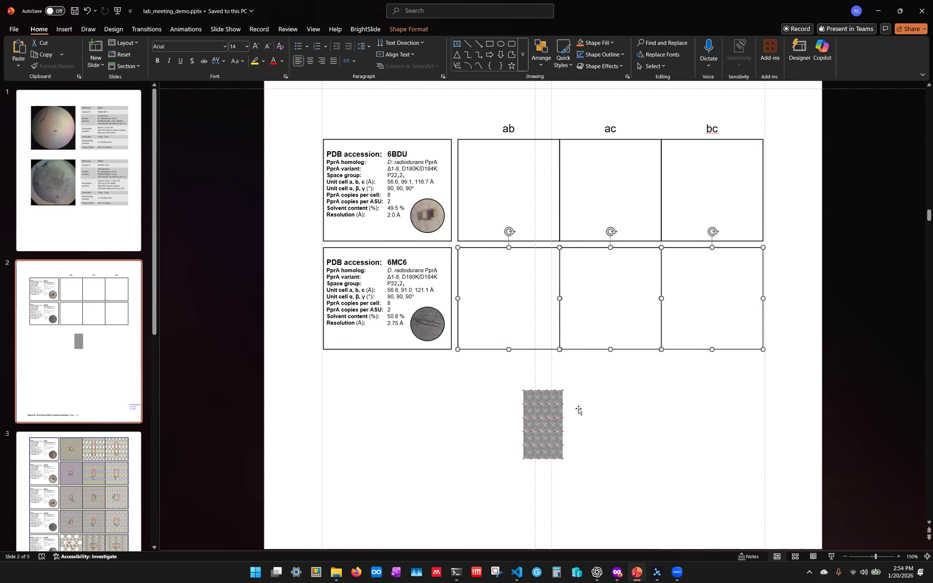
- Center the inserted 6BDU ab atoms image on the ab frame of the 6BDU row
{"action": "left_click", "coordinate": [579, 409]}
{"action": "left_click", "coordinate": [486, 142], "text": "shift"}
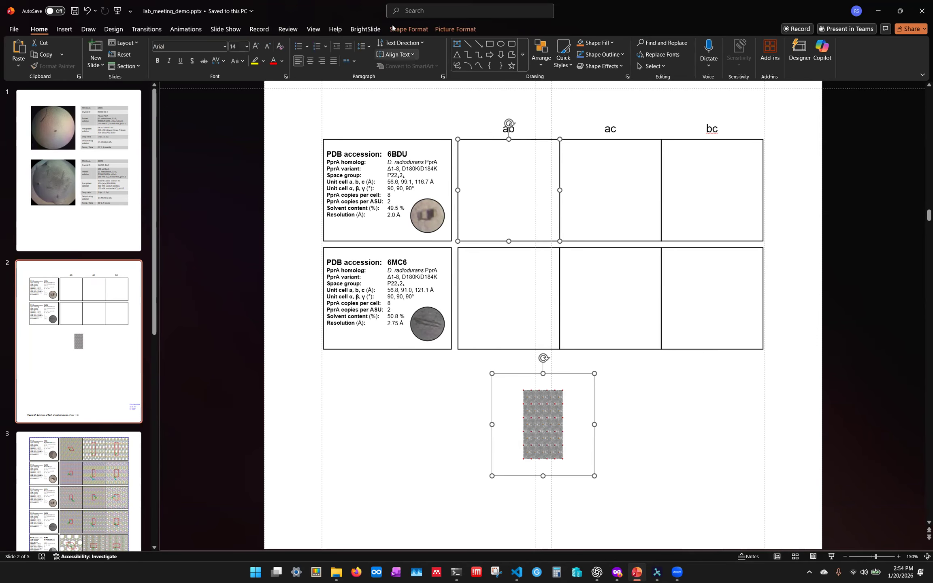
{"action": "left_click", "coordinate": [366, 28]}
{"action": "left_click", "coordinate": [48, 55]}
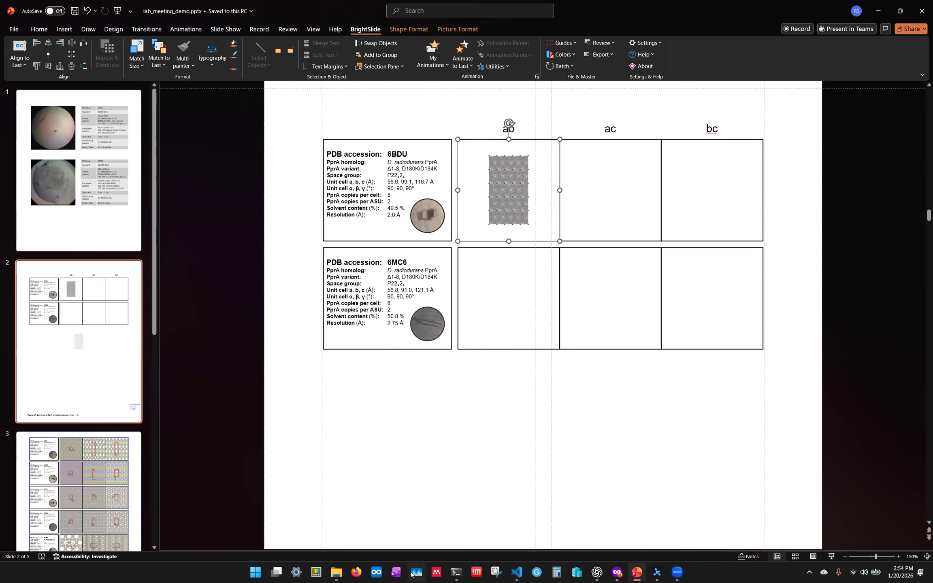
- Insert 6BDU_ab_cell.png, center it on the 6BDU row's ab frame over the atoms image, and return to the output_images folder
{"action": "left_click", "coordinate": [337, 572]}
{"action": "left_click", "coordinate": [433, 233]}
{"action": "left_click_drag", "start_coordinate": [432, 233], "coordinate": [543, 425]}
{"action": "left_click", "coordinate": [511, 238], "text": "shift"}
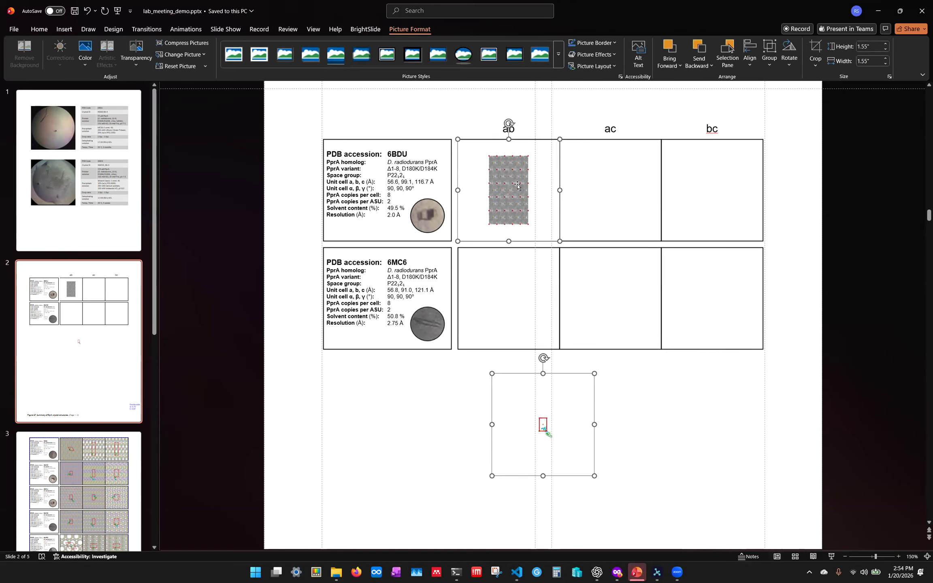
{"action": "left_click", "coordinate": [357, 30]}
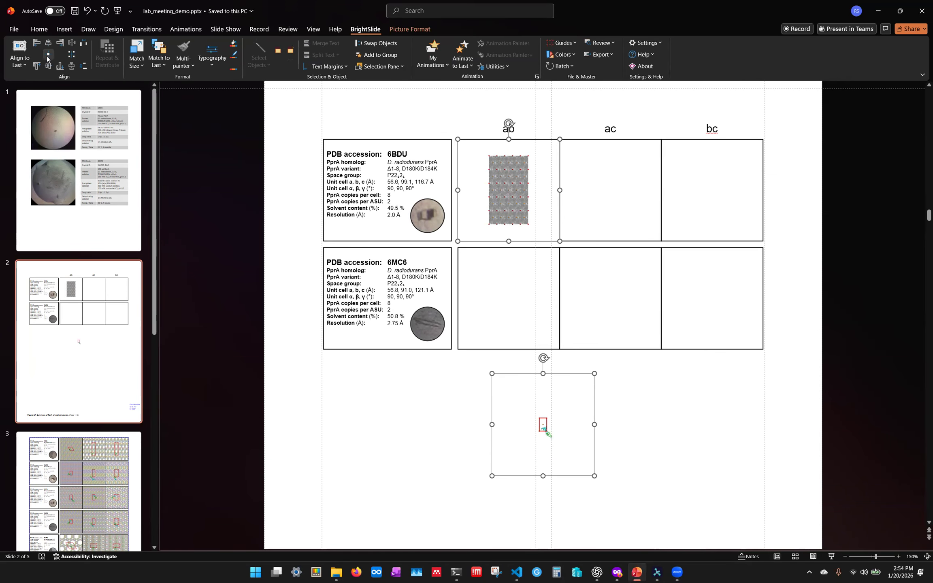
{"action": "left_click", "coordinate": [48, 55]}
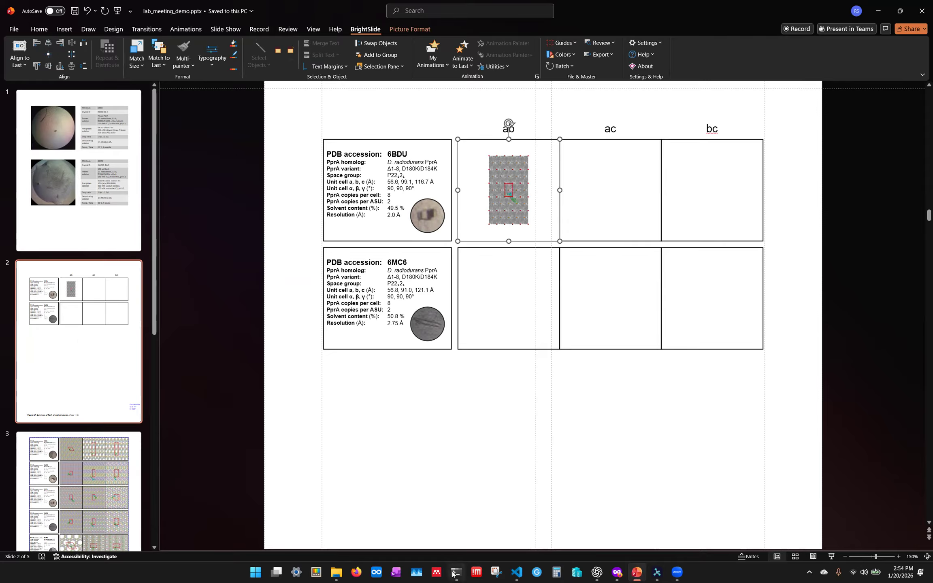
{"action": "left_click", "coordinate": [337, 572]}
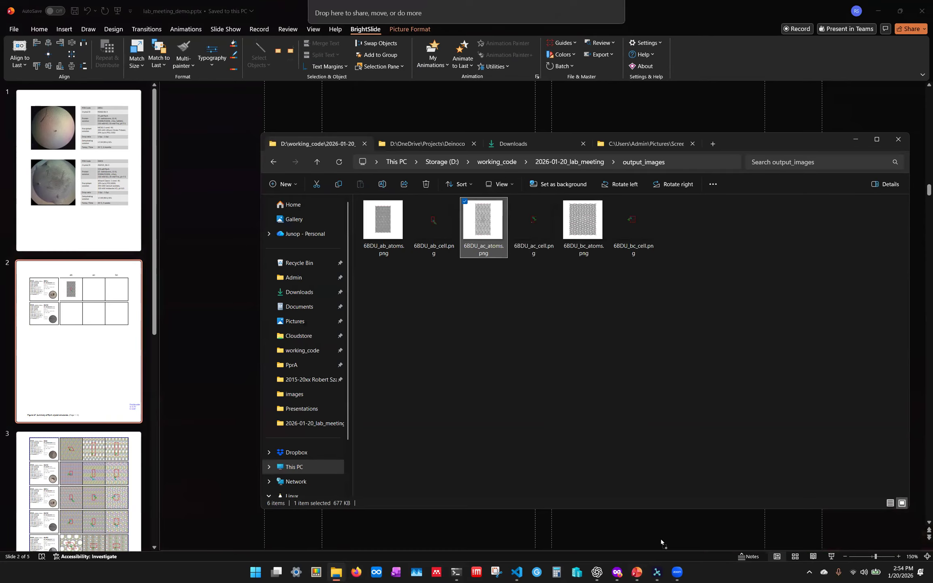
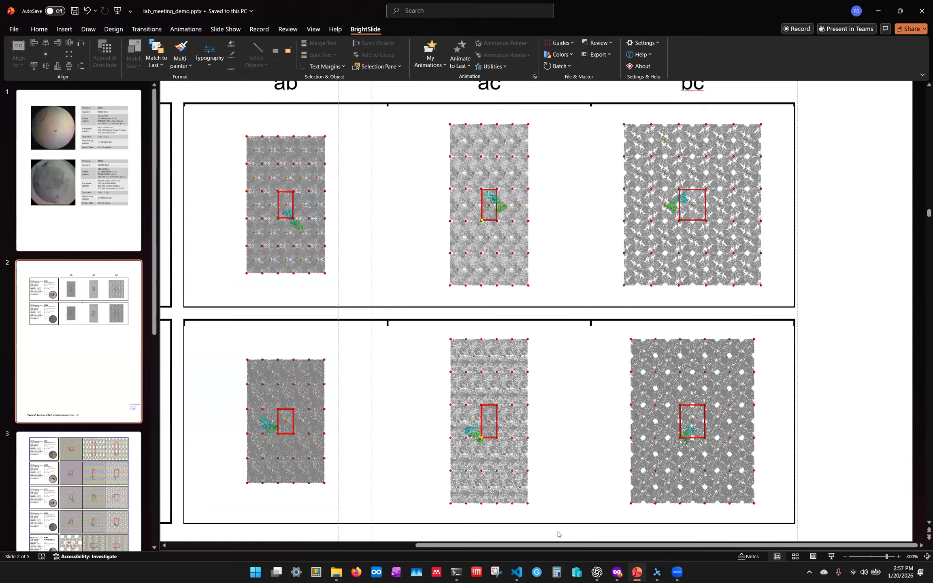
- Bring up PyMOL's Lattice Viewer and Export Views windows to review the export settings, and return to the presentation
{"action": "left_click", "coordinate": [657, 573]}
{"action": "left_click", "coordinate": [696, 539]}
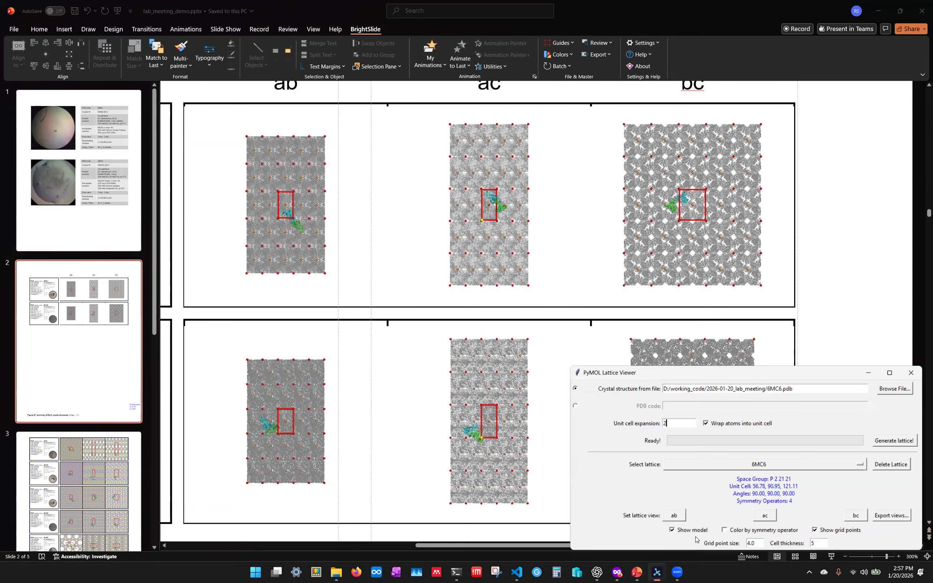
{"action": "left_click", "coordinate": [657, 572]}
{"action": "left_click", "coordinate": [790, 521]}
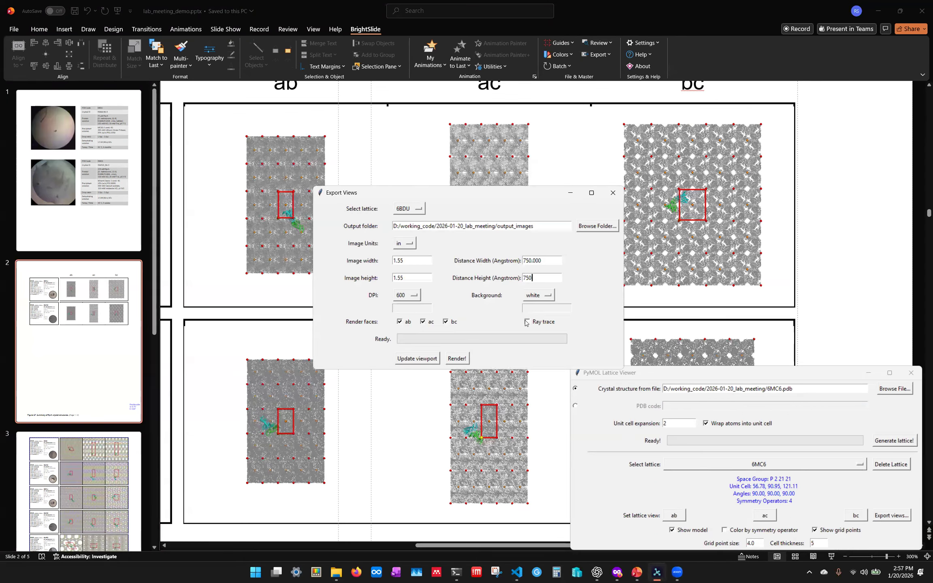
{"action": "left_click", "coordinate": [881, 204]}
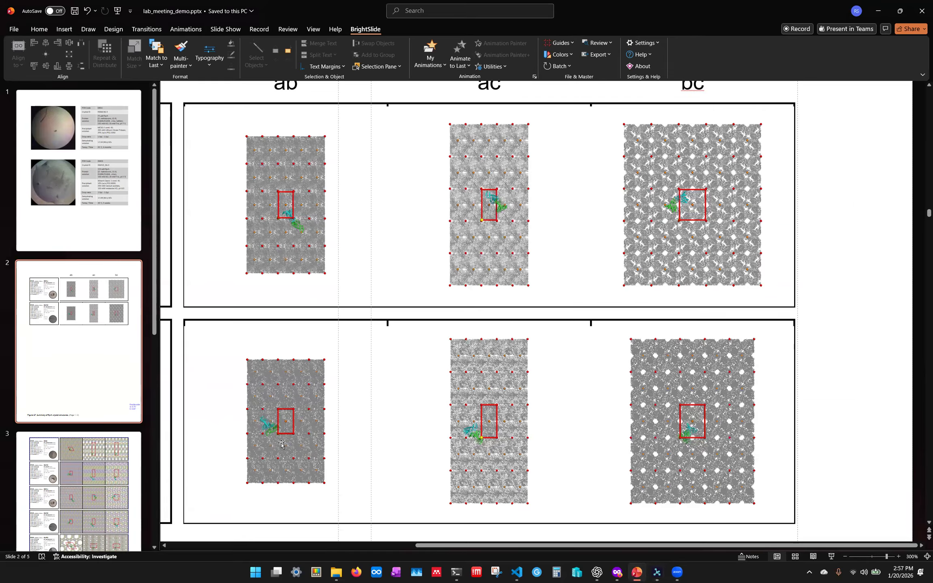
- Open slide 3 and examine the ab, ac and bc lattice views from the 6O5L row down to the 6MC6 row
{"action": "left_click", "coordinate": [93, 474]}
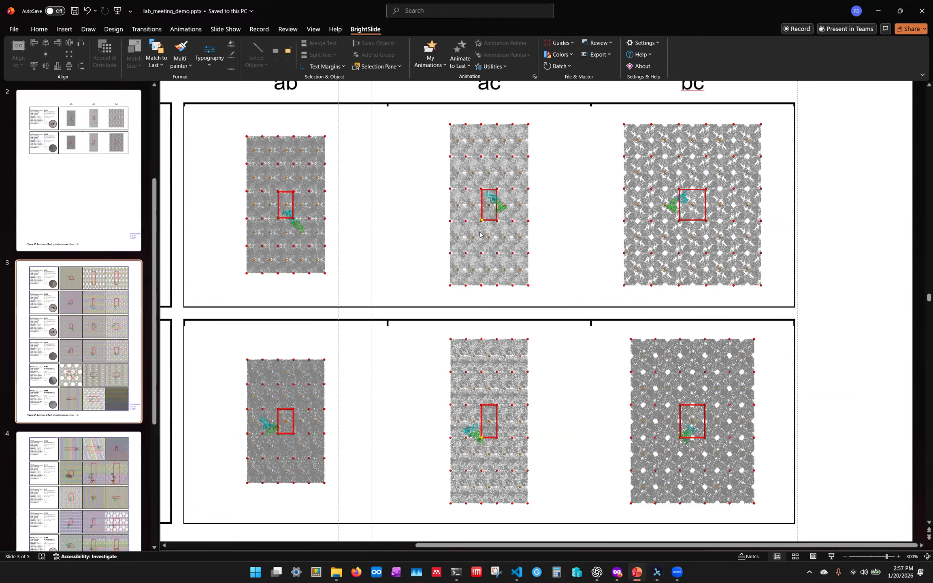
{"action": "scroll", "coordinate": [531, 253], "scroll_direction": "up", "scroll_amount": 3}
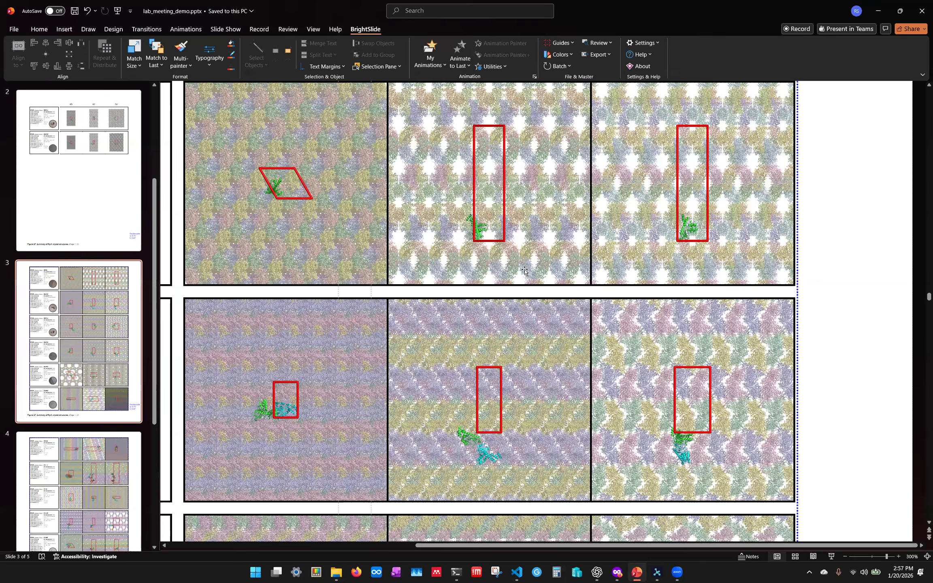
{"action": "left_click_drag", "start_coordinate": [526, 549], "coordinate": [455, 548]}
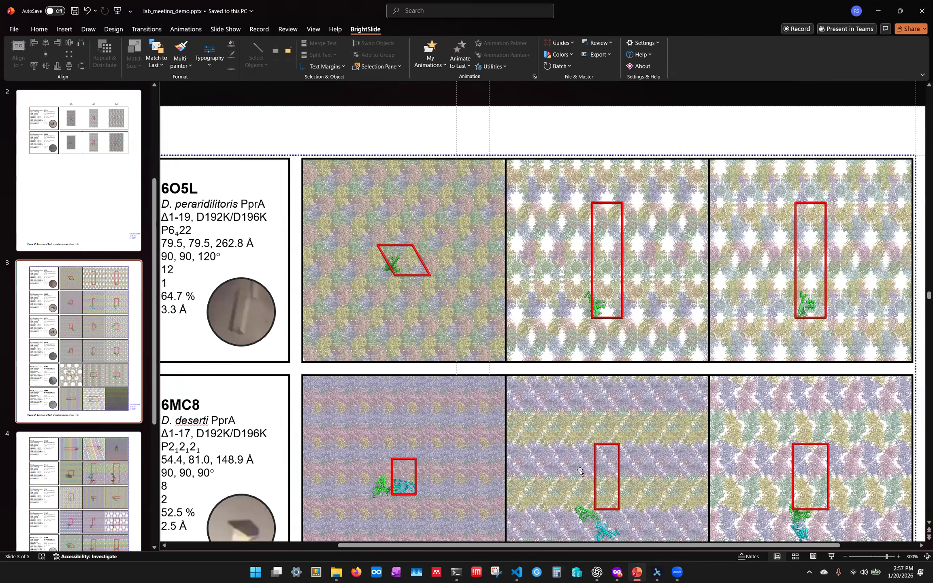
{"action": "scroll", "coordinate": [733, 394], "scroll_direction": "down", "scroll_amount": 4}
{"action": "scroll", "coordinate": [732, 394], "scroll_direction": "down", "scroll_amount": 7}
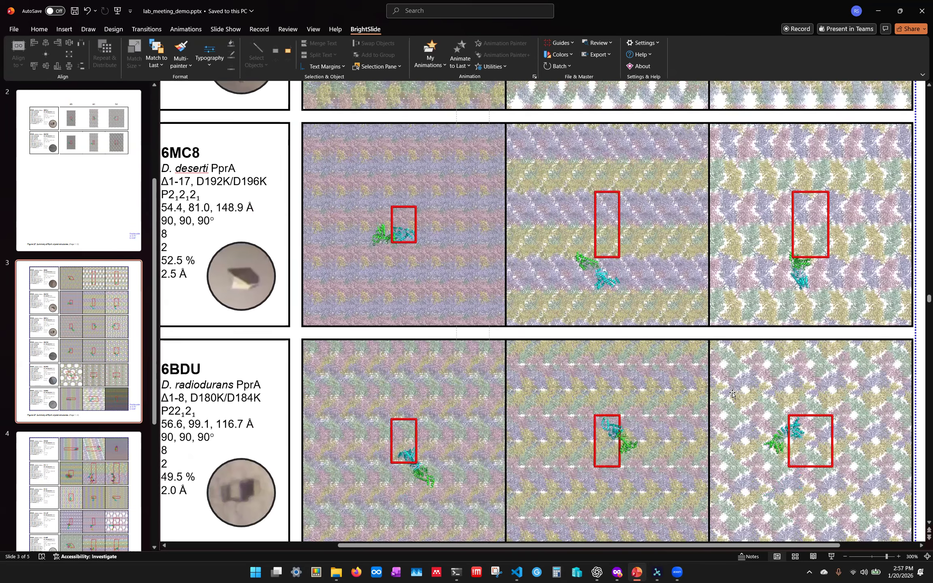
{"action": "scroll", "coordinate": [730, 394], "scroll_direction": "down", "scroll_amount": 1}
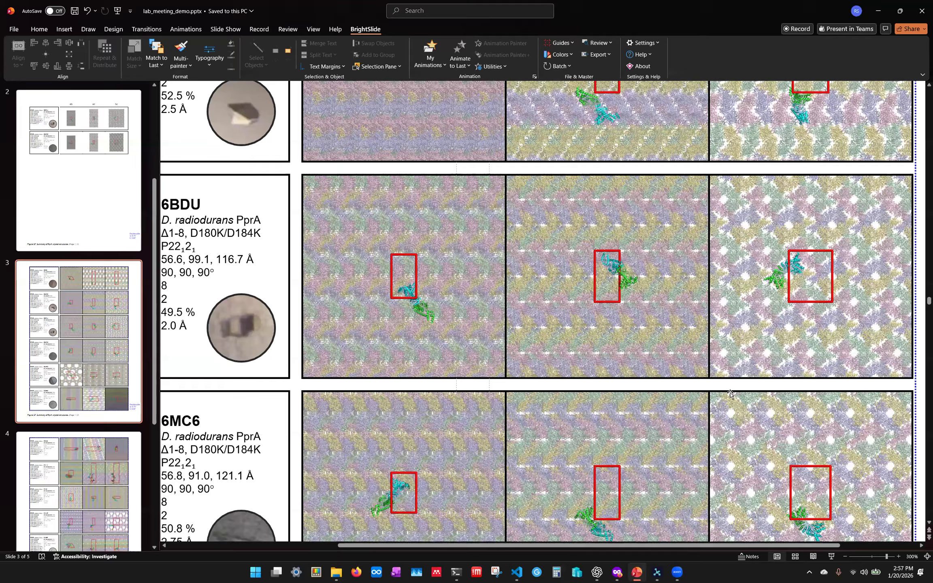
{"action": "scroll", "coordinate": [730, 394], "scroll_direction": "down", "scroll_amount": 9}
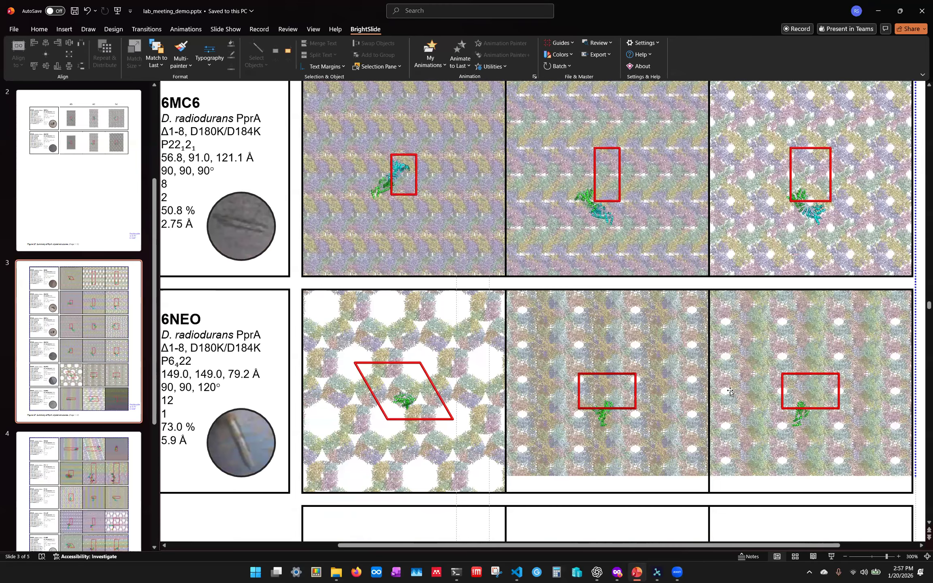
- Compare the crystal data and lattice views of 6NEO and 9OR6 at the end of slide 3
{"action": "scroll", "coordinate": [419, 367], "scroll_direction": "down", "scroll_amount": 2}
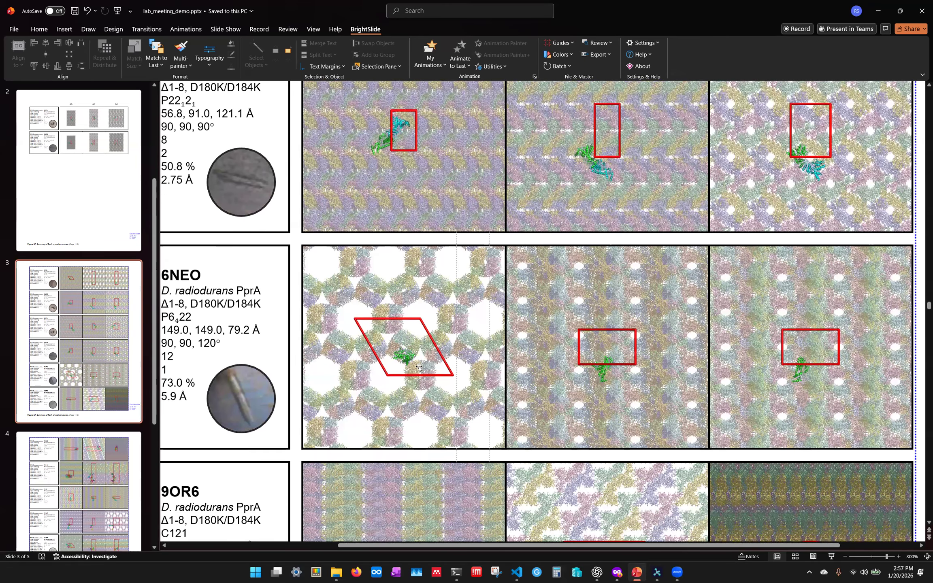
{"action": "scroll", "coordinate": [420, 367], "scroll_direction": "down", "scroll_amount": 3}
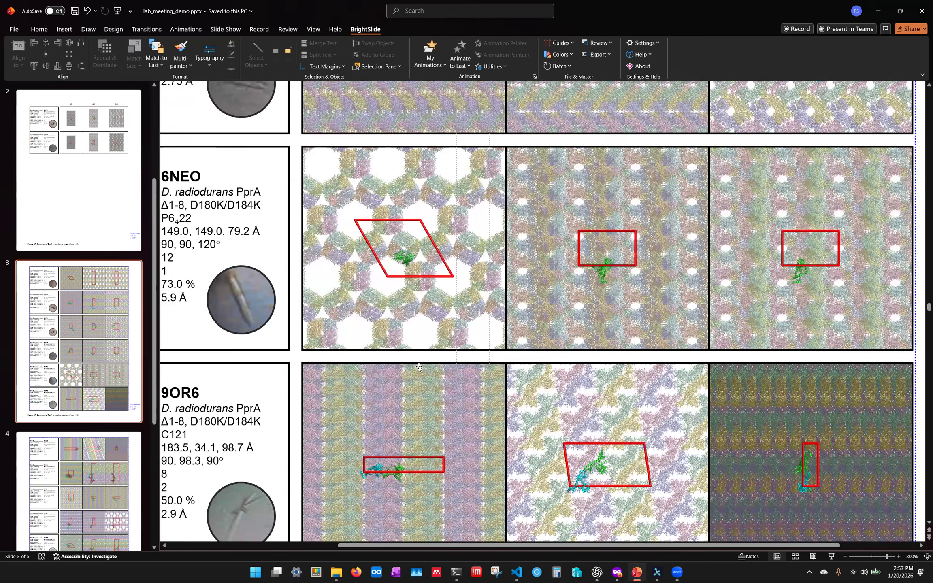
{"action": "scroll", "coordinate": [419, 367], "scroll_direction": "down", "scroll_amount": 1}
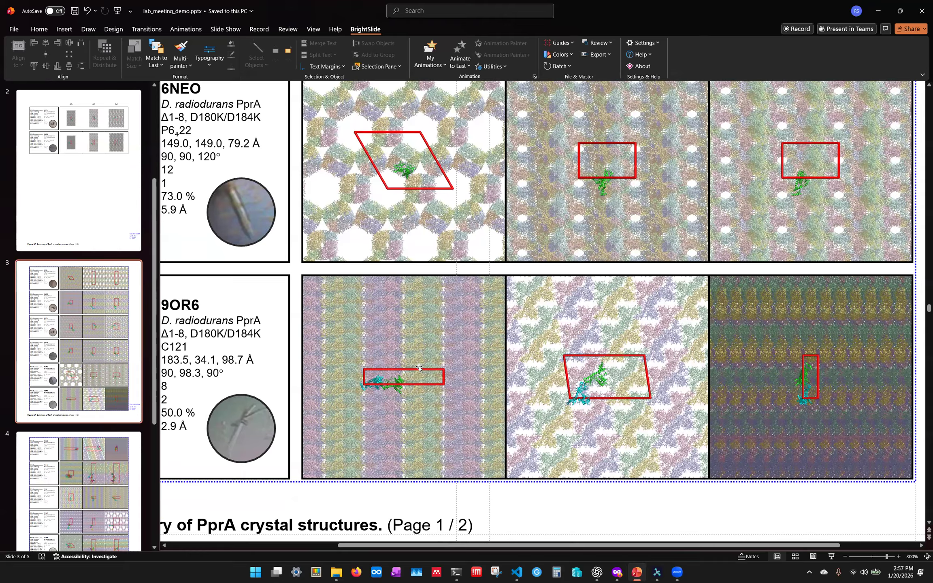
{"action": "left_click_drag", "start_coordinate": [520, 546], "coordinate": [490, 550]}
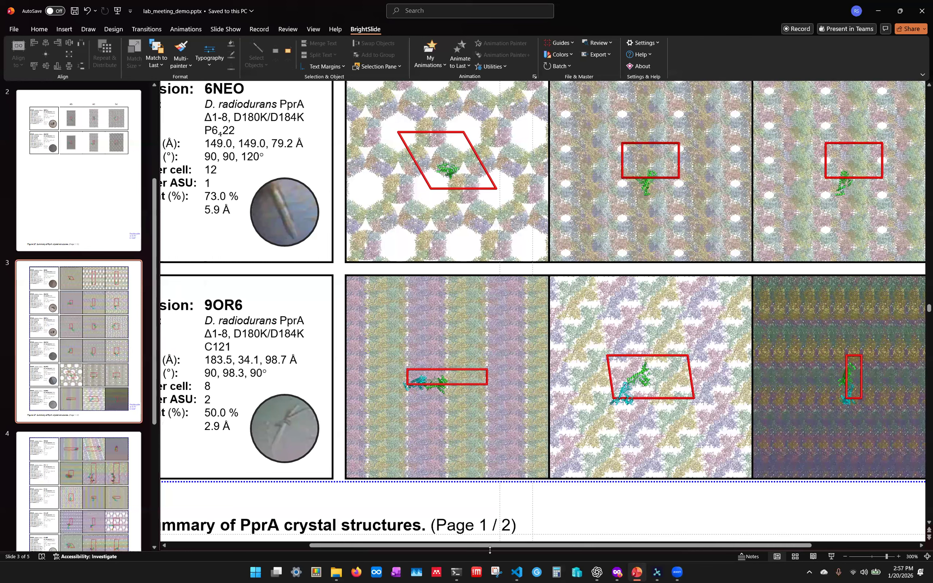
{"action": "scroll", "coordinate": [581, 460], "scroll_direction": "up", "scroll_amount": 1}
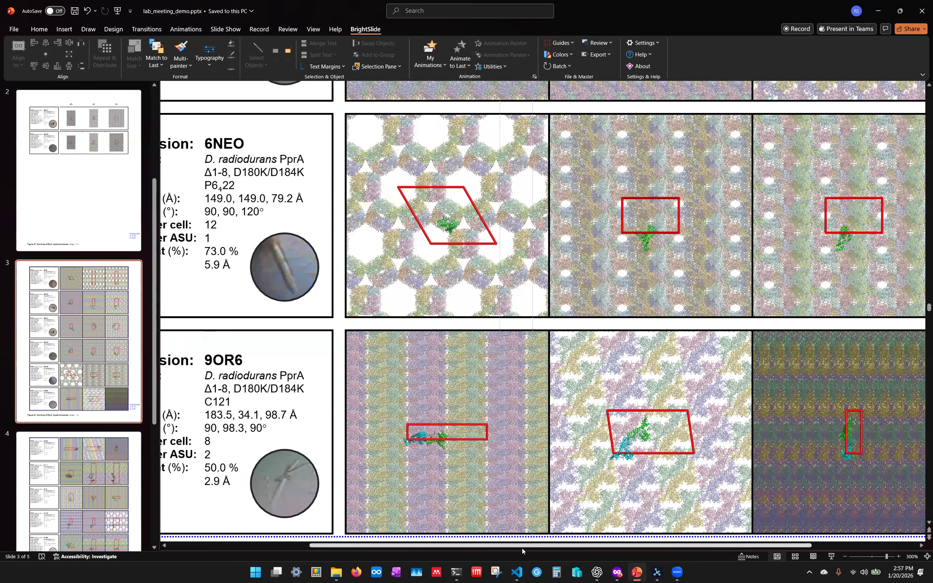
{"action": "left_click_drag", "start_coordinate": [521, 547], "coordinate": [494, 548]}
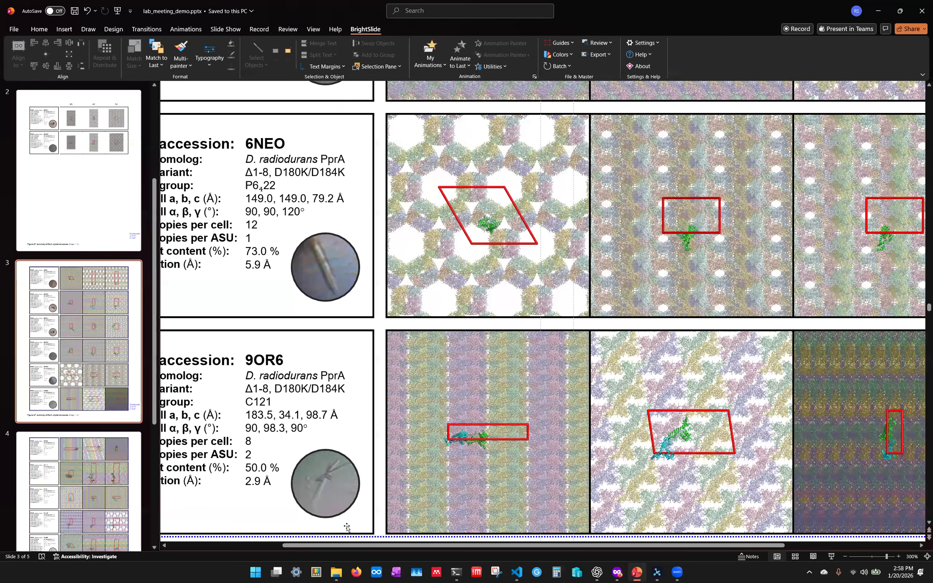
{"action": "scroll", "coordinate": [248, 251], "scroll_direction": "left", "scroll_amount": 2, "text": "shift"}
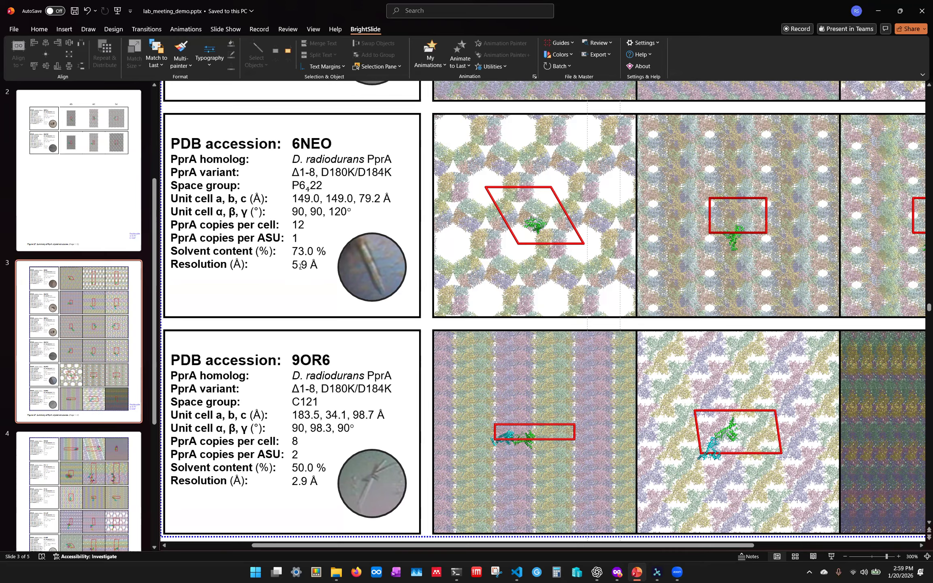
- Open slide 5 and examine the lattice views of 6A28 and 6A29 up close
{"action": "scroll", "coordinate": [105, 432], "scroll_direction": "down", "scroll_amount": 5}
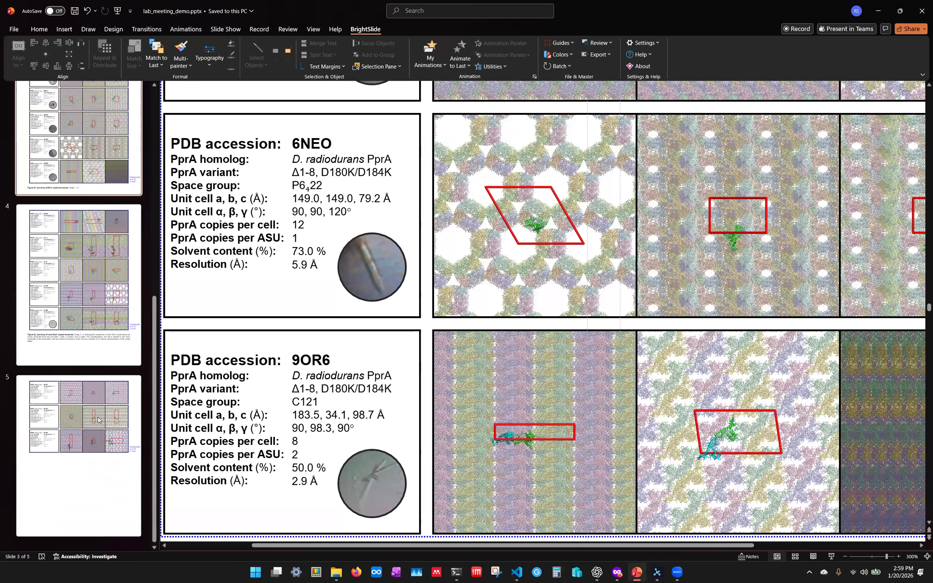
{"action": "left_click", "coordinate": [104, 432]}
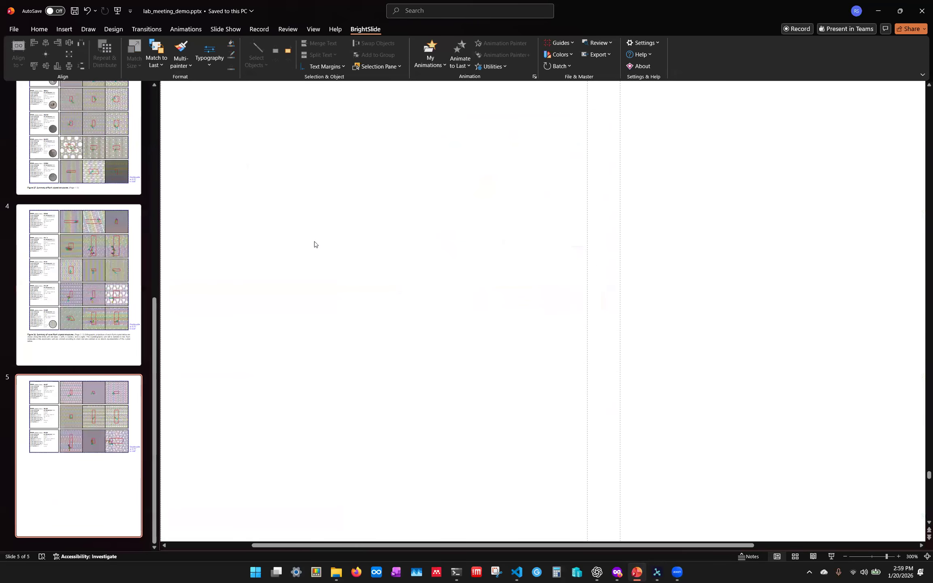
{"action": "scroll", "coordinate": [314, 244], "scroll_direction": "down", "scroll_amount": 7, "text": "ctrl"}
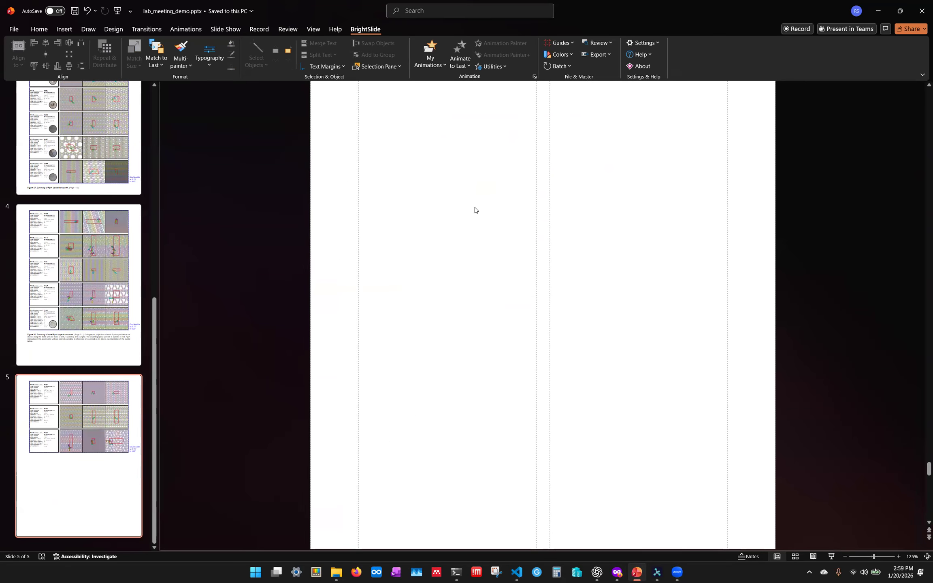
{"action": "scroll", "coordinate": [474, 208], "scroll_direction": "up", "scroll_amount": 3}
{"action": "scroll", "coordinate": [473, 187], "scroll_direction": "up", "scroll_amount": 5, "text": "ctrl"}
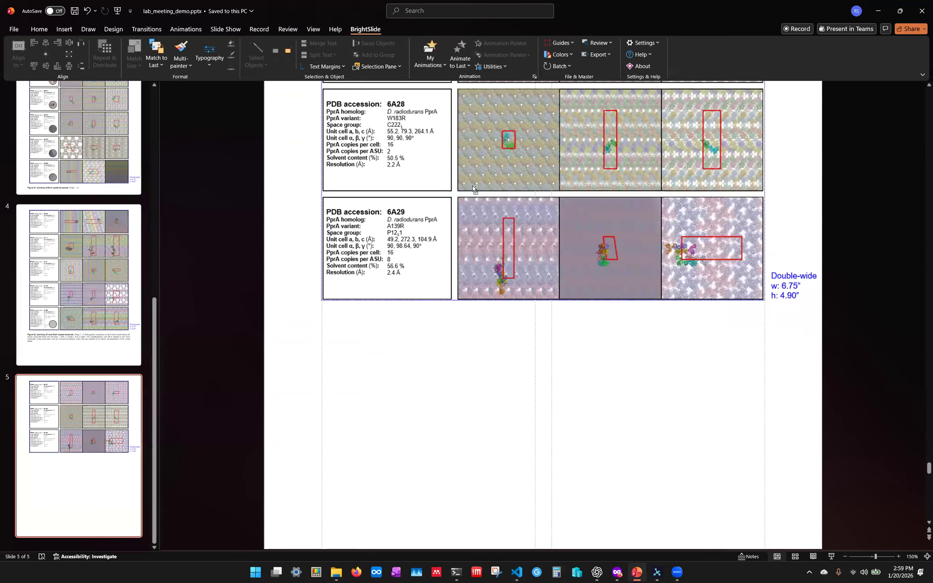
{"action": "scroll", "coordinate": [473, 187], "scroll_direction": "up", "scroll_amount": 10}
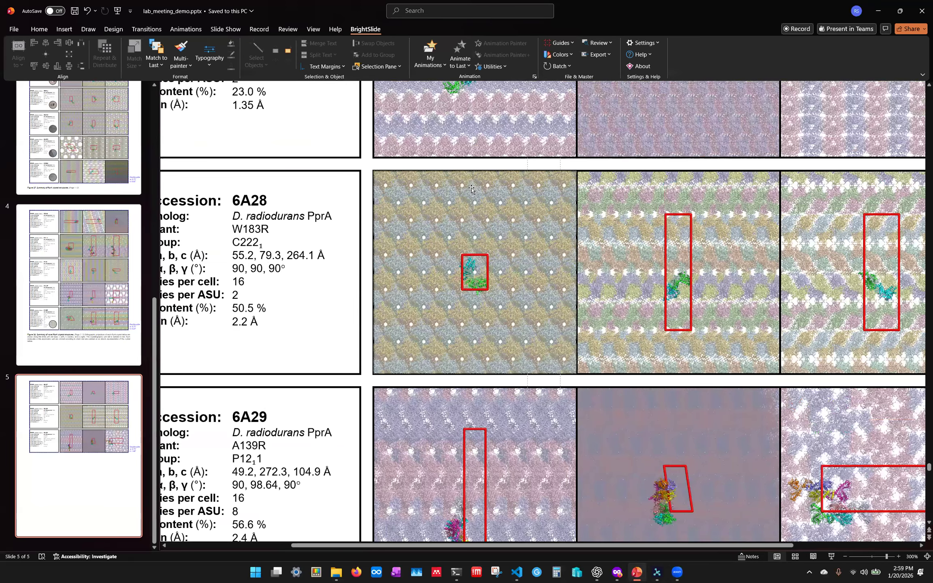
- Bring the 6A27 crystal data on slide 5 into view and highlight its resolution value, then clear the selection
{"action": "scroll", "coordinate": [470, 190], "scroll_direction": "up", "scroll_amount": 1}
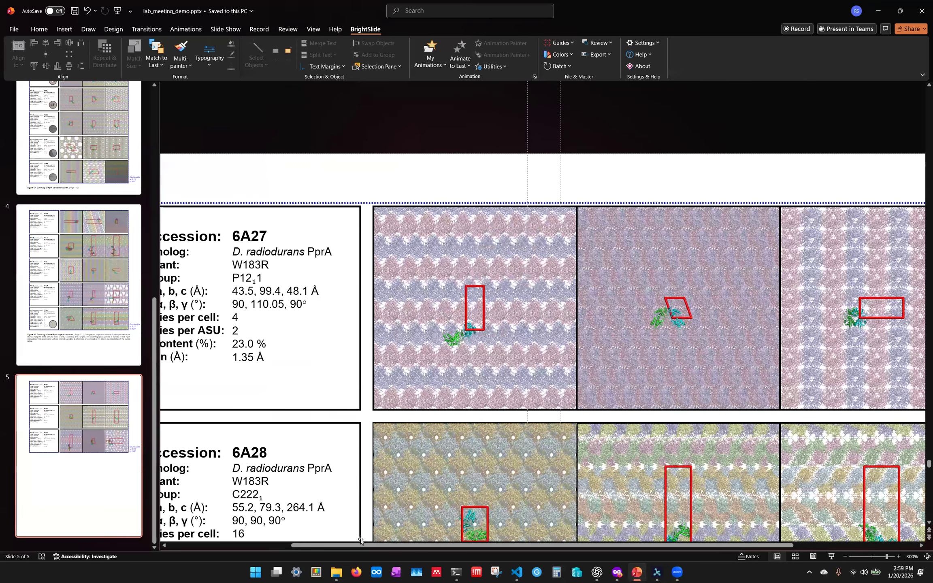
{"action": "left_click_drag", "start_coordinate": [361, 545], "coordinate": [321, 547]}
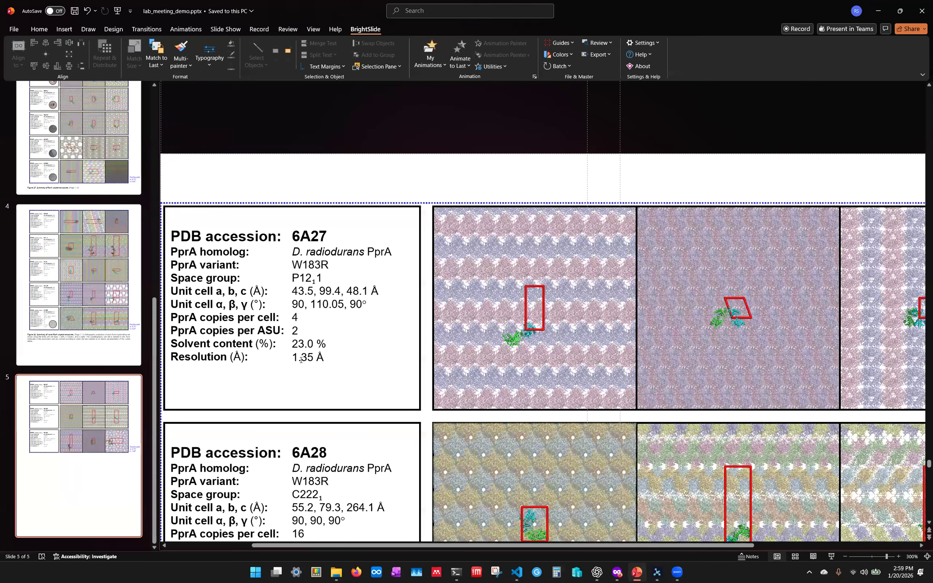
{"action": "left_click", "coordinate": [294, 357]}
{"action": "left_click_drag", "start_coordinate": [293, 358], "coordinate": [326, 357]}
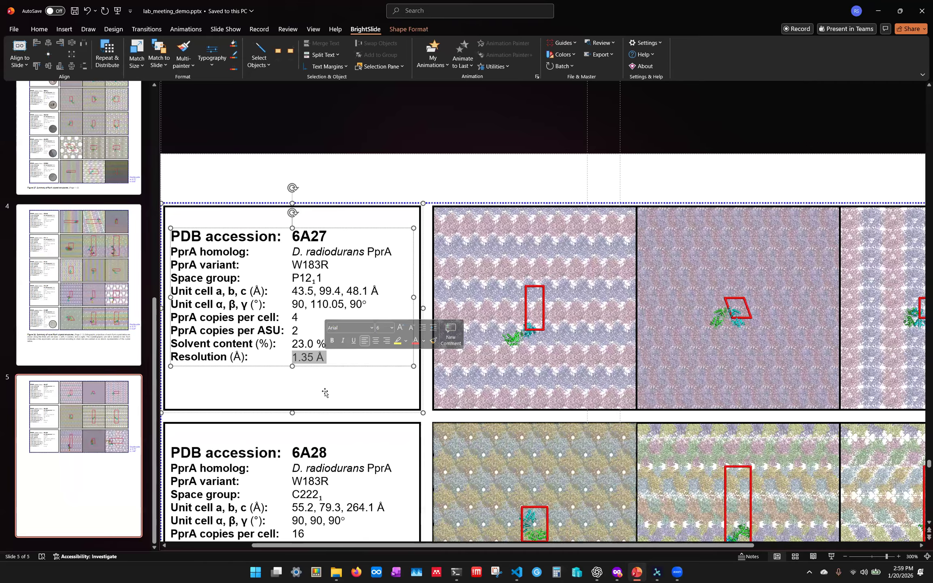
{"action": "left_click", "coordinate": [511, 171]}
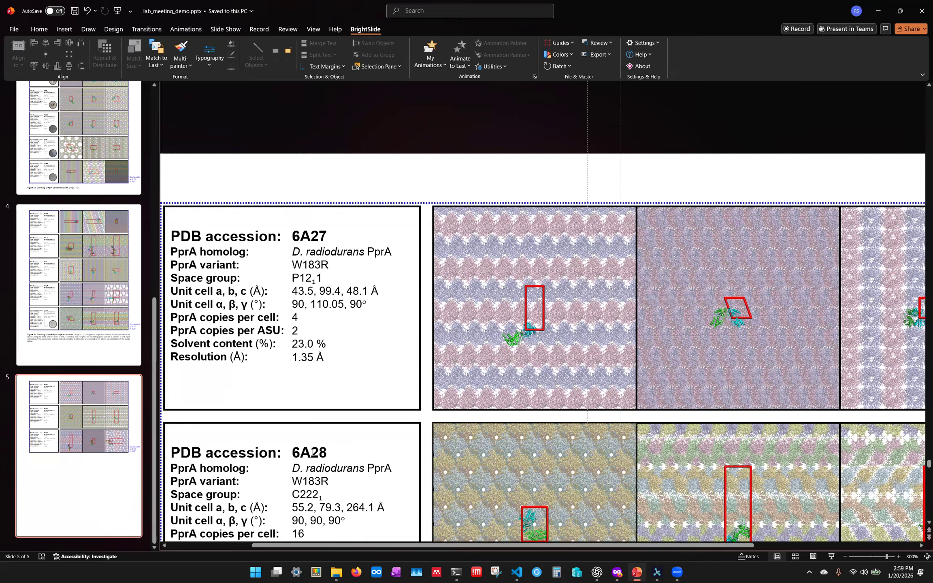
- Switch to the web browser and open the main page of the lattice_explorer GitHub repository
{"action": "left_click", "coordinate": [617, 573]}
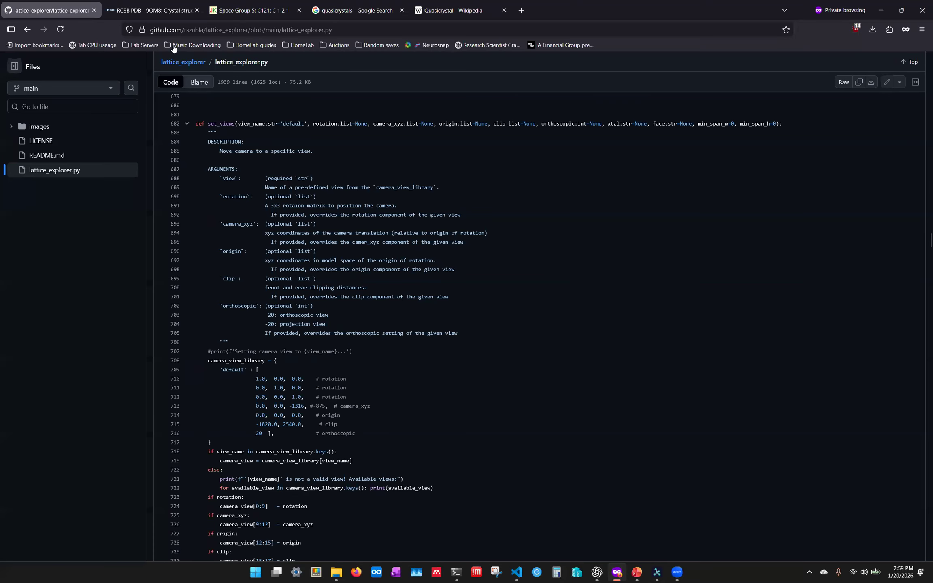
{"action": "left_click", "coordinate": [178, 63]}
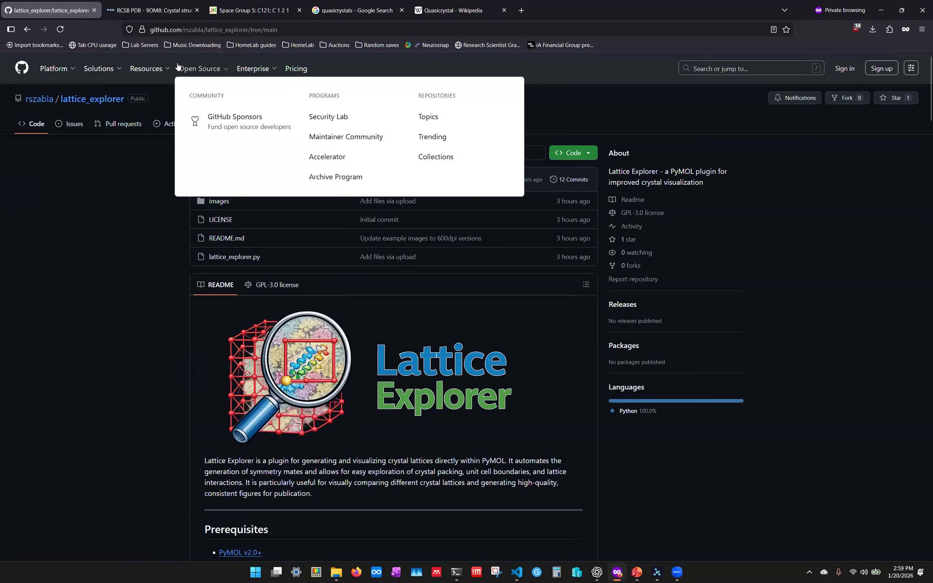